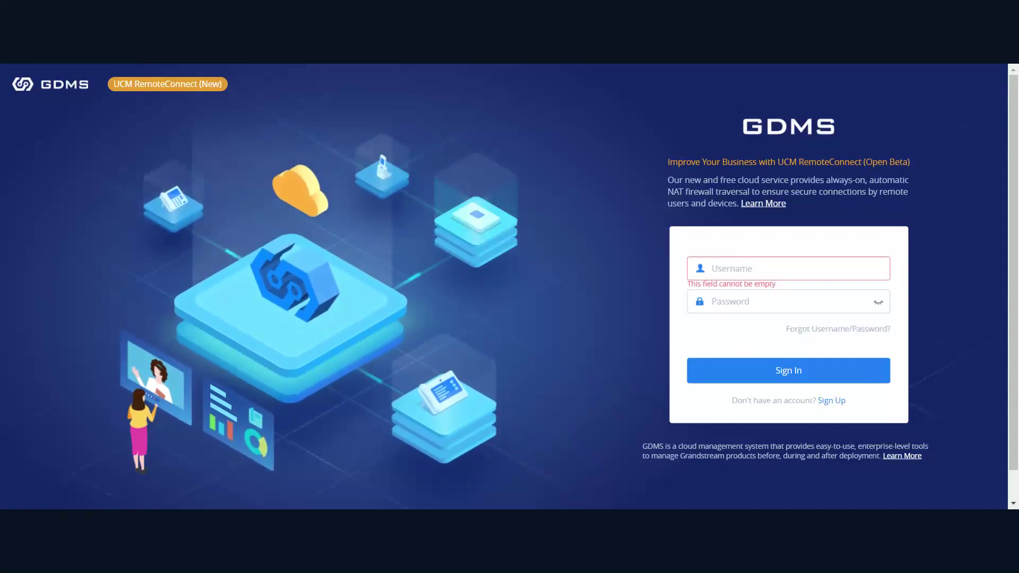
Open the 'WELCOME TO GDMS' Sign Up form and scroll through its empty fields.
left_click(829, 405)
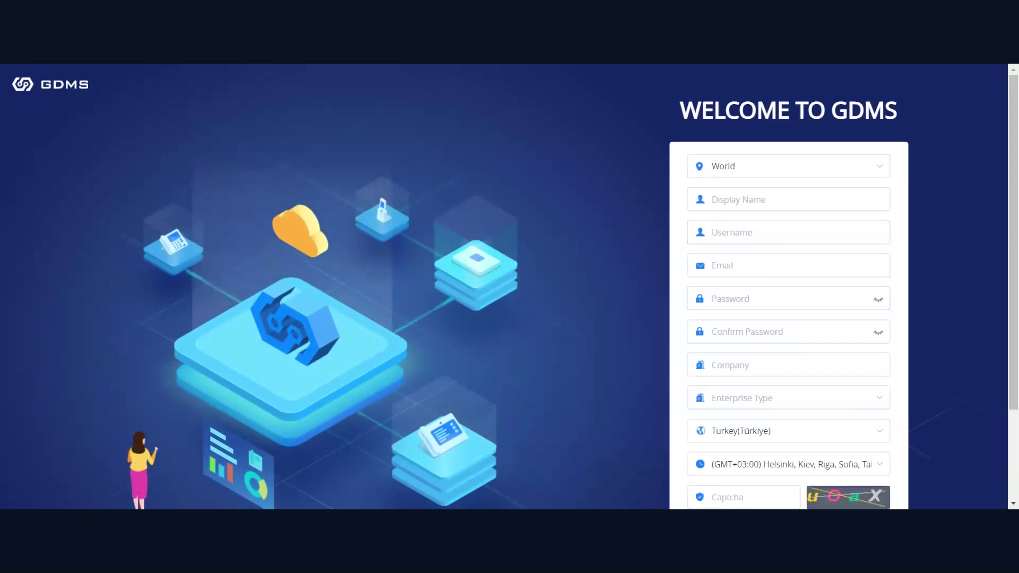
scroll(618, 180, "down", 1)
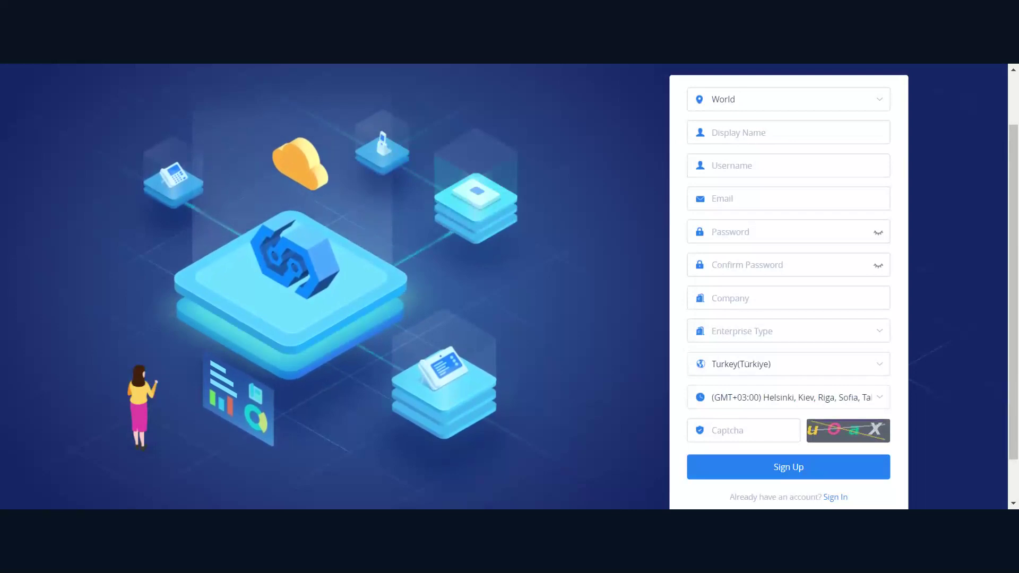
Log into GDMS with the account username and password to reach the UCMRC dashboard.
left_click(836, 498)
left_click(711, 236)
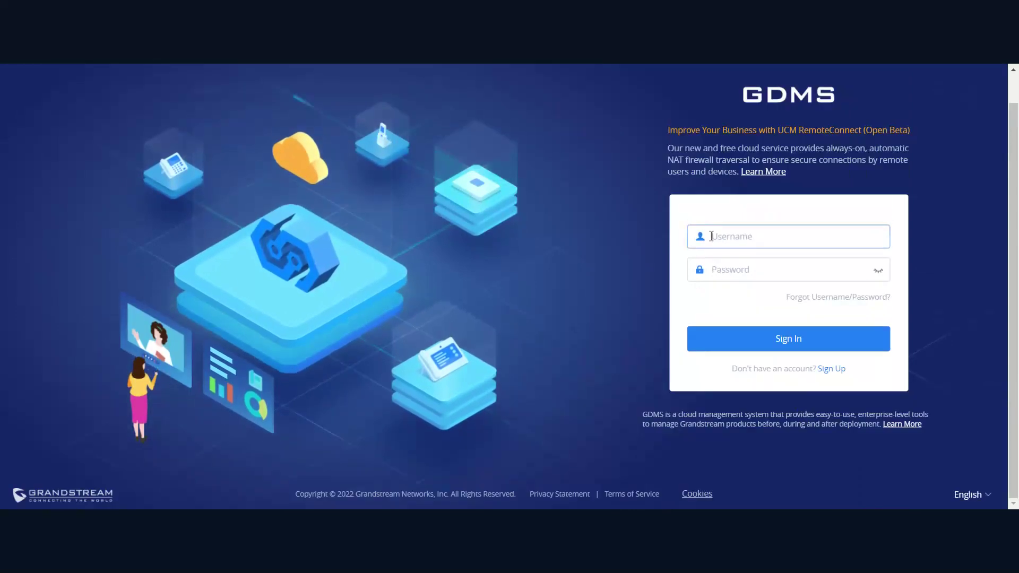
type("Proc")
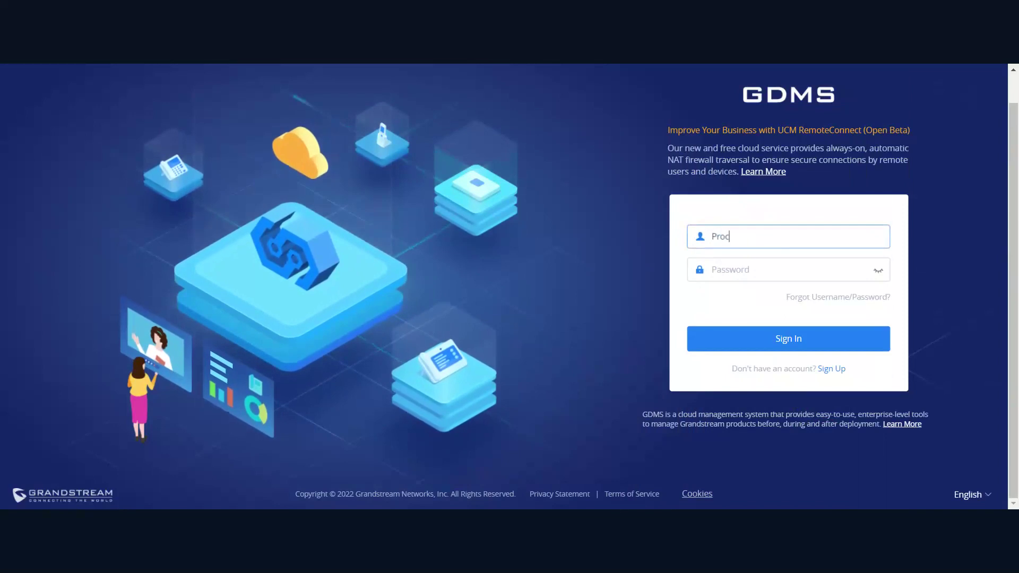
type("om")
key("Tab")
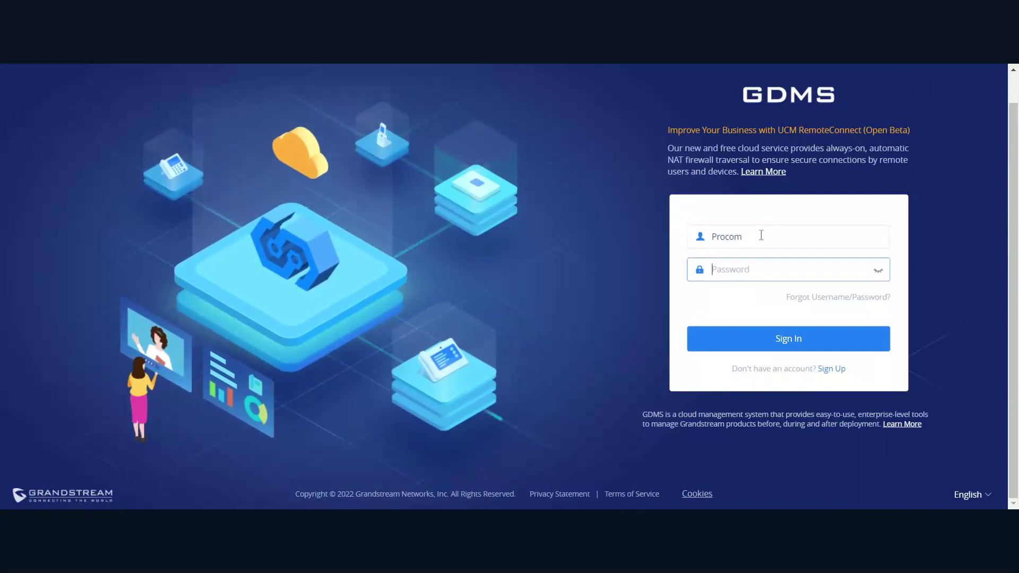
left_click(762, 235)
type("Destek")
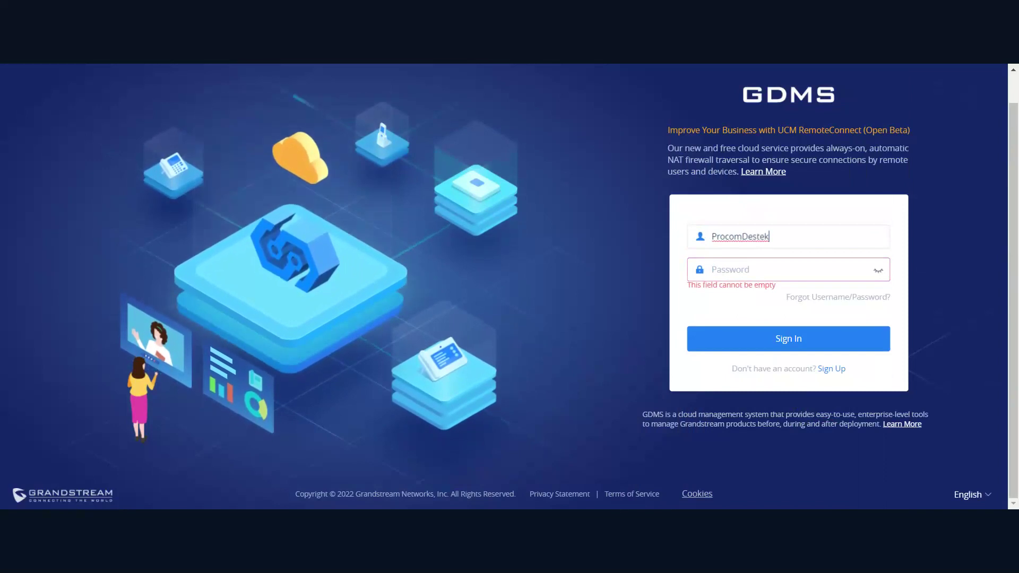
left_click(743, 269)
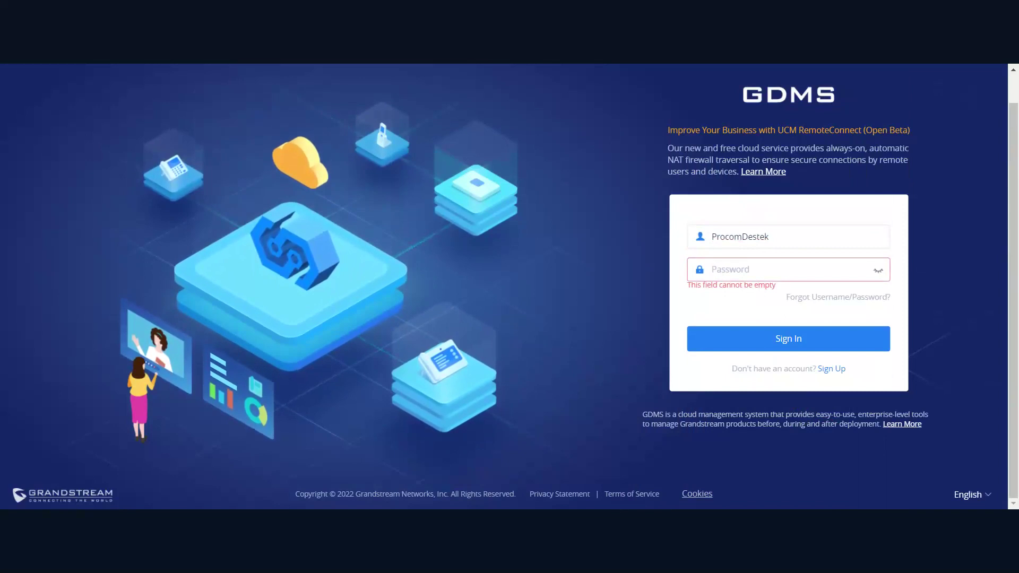
type("********")
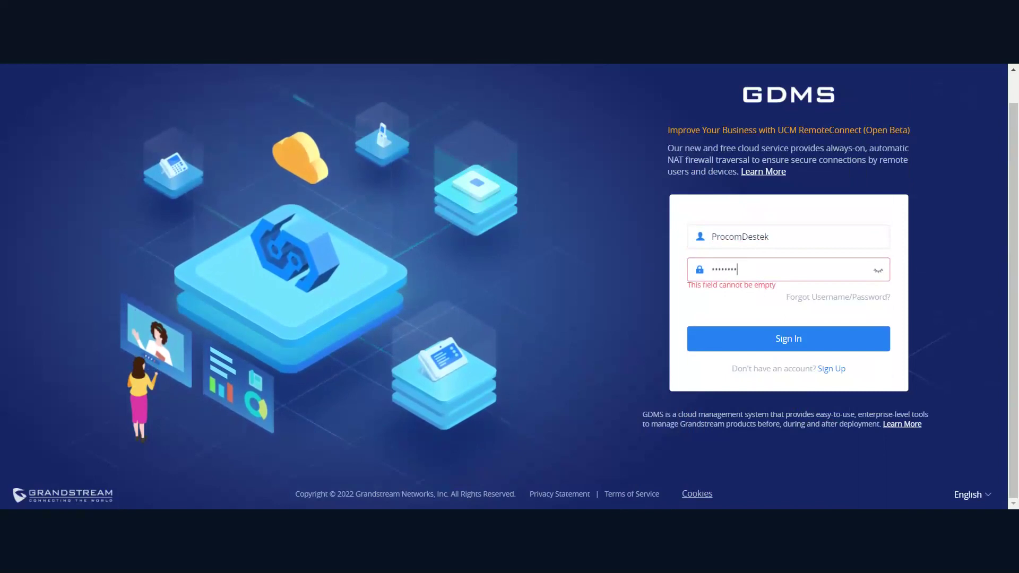
type("***")
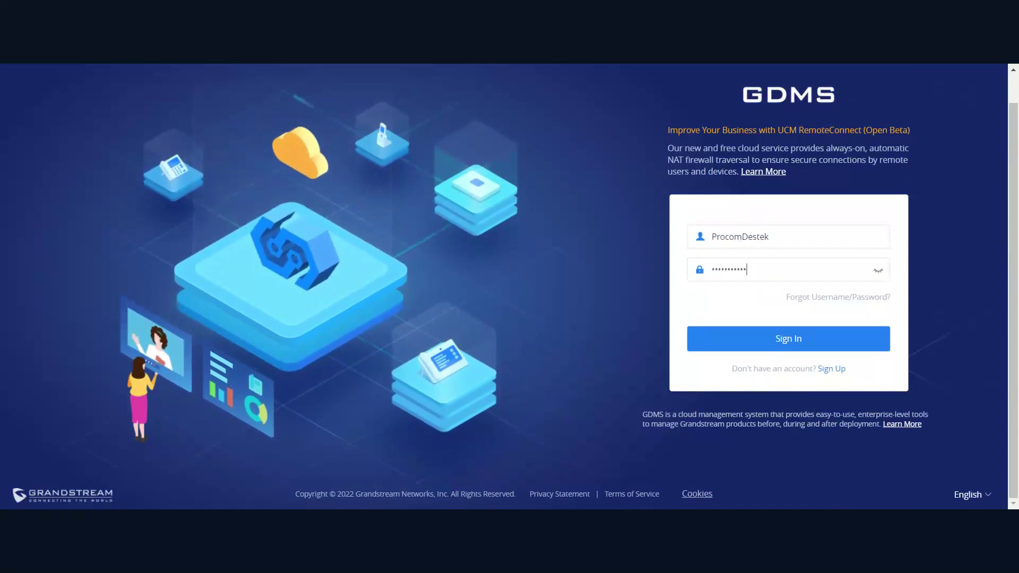
key("Return")
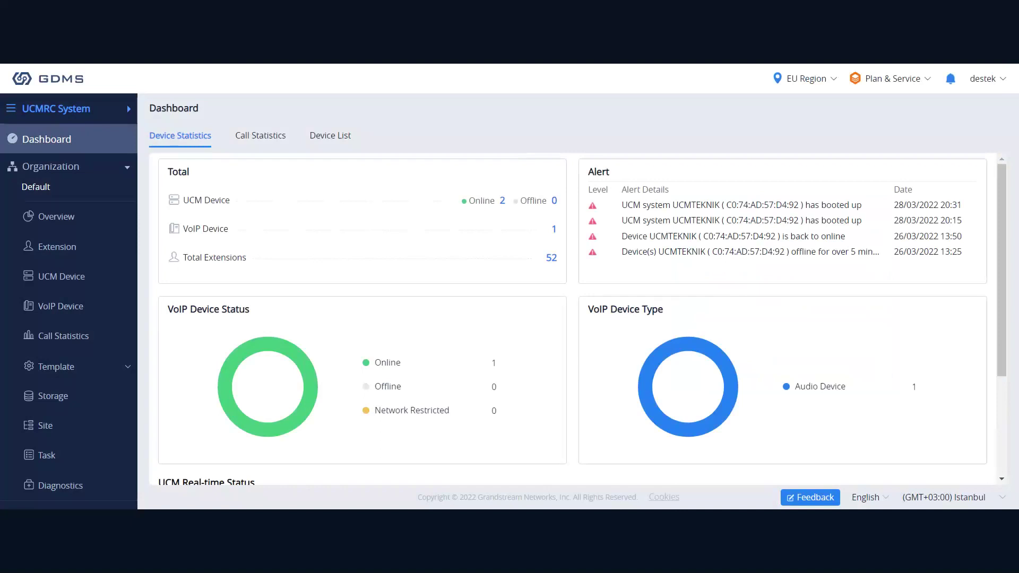
left_click(90, 181)
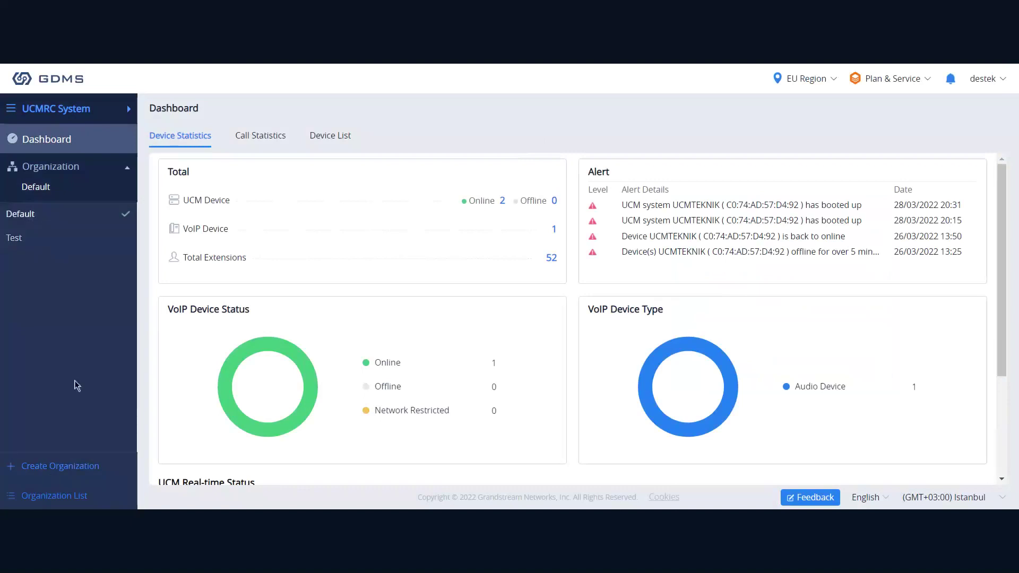
left_click(93, 183)
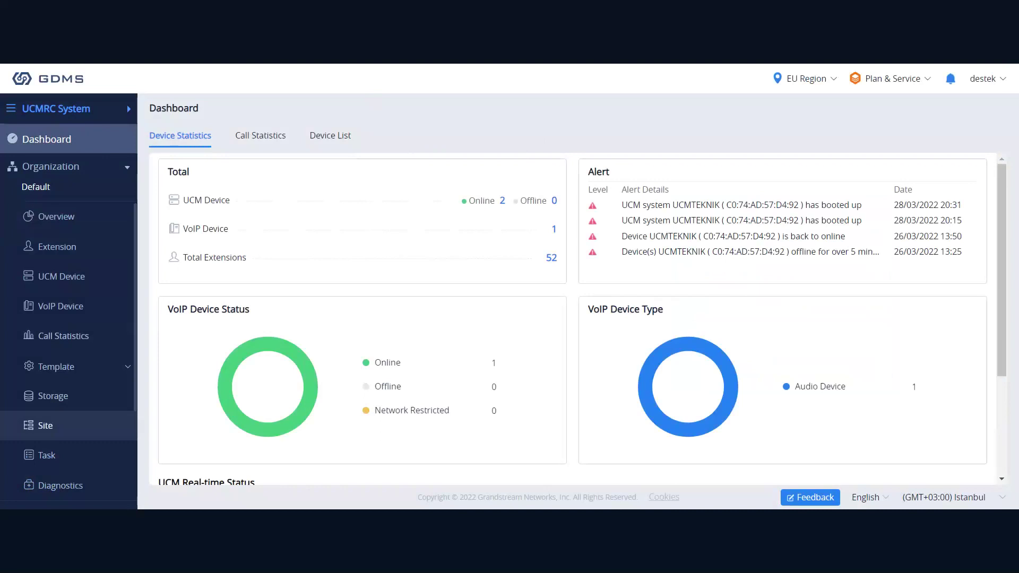
left_click(54, 120)
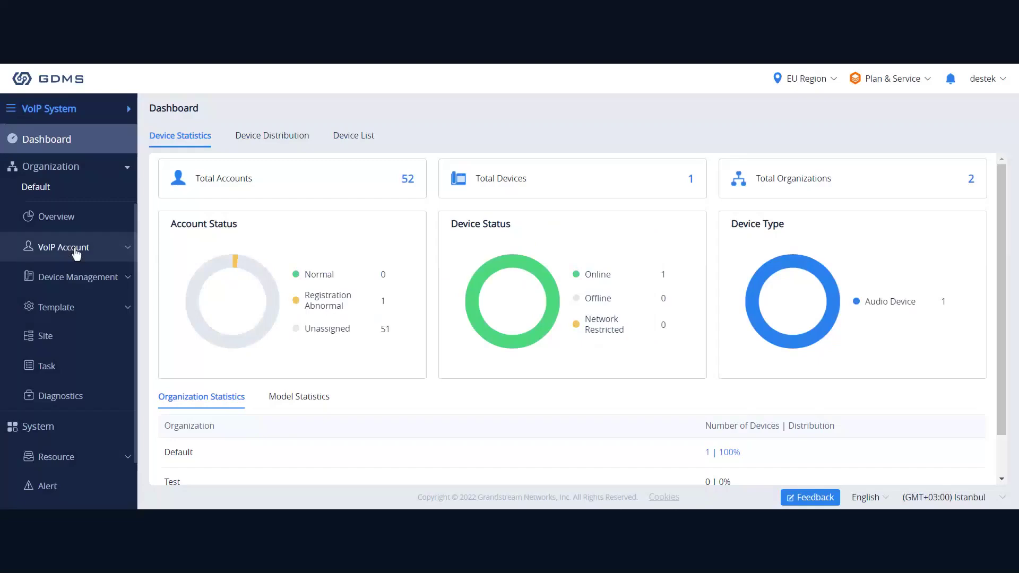
left_click(76, 253)
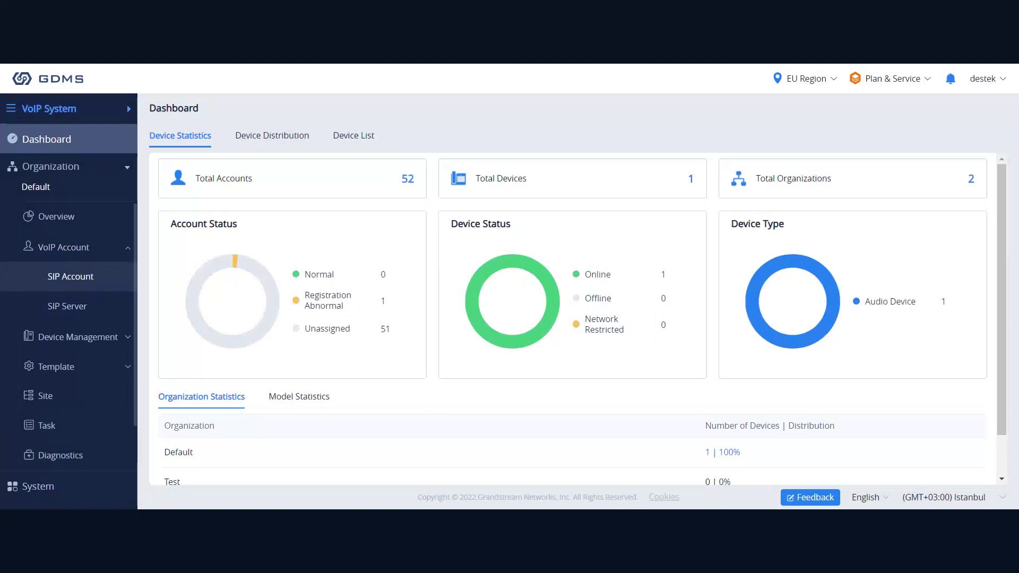
left_click(616, 320)
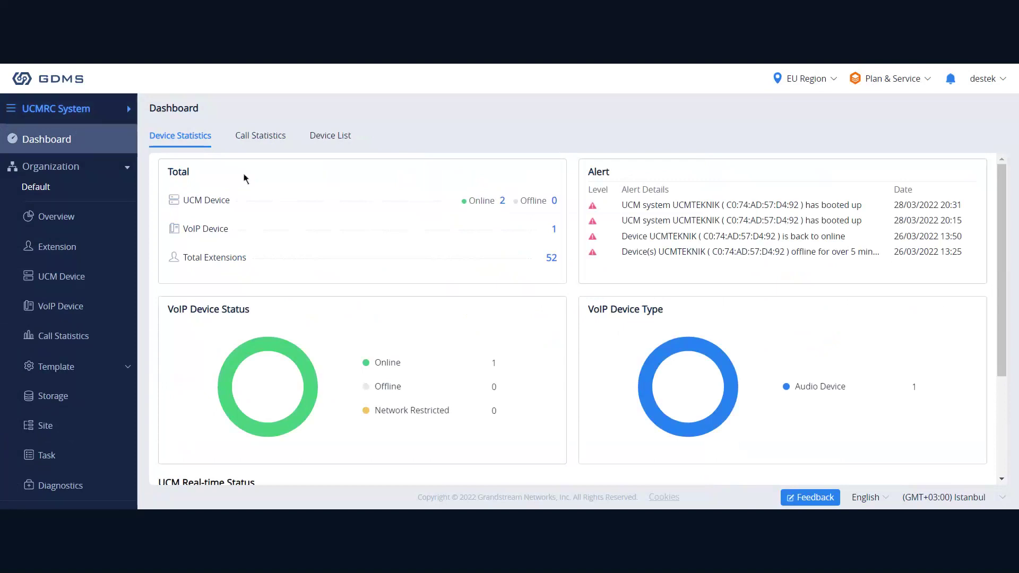
left_click_drag(234, 202, 183, 202)
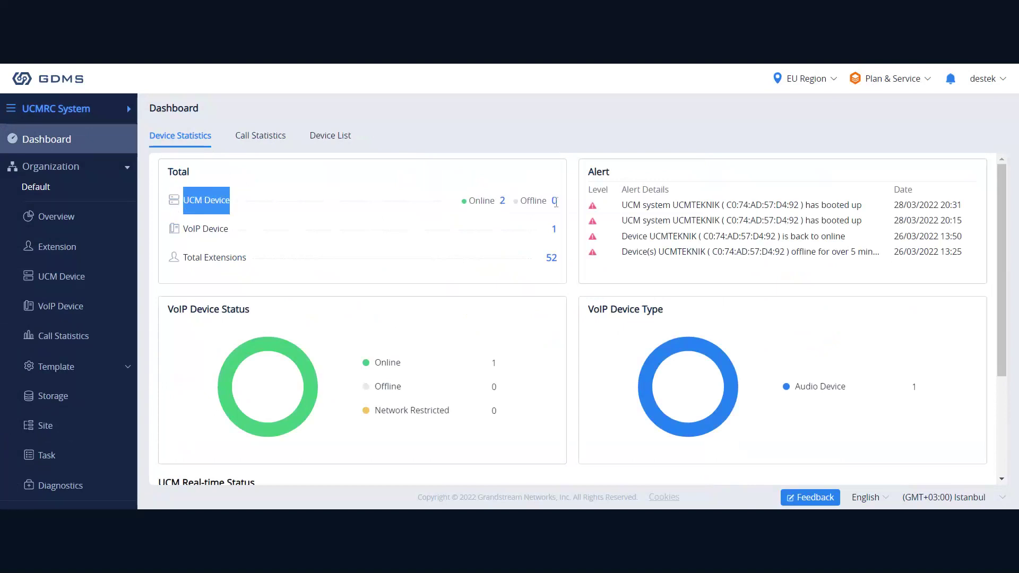
left_click(537, 194)
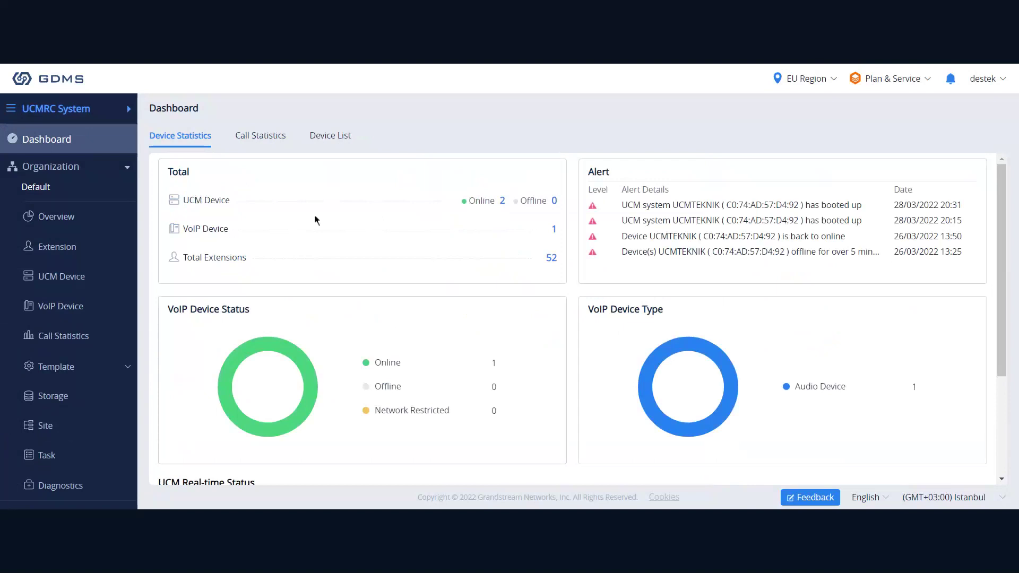
double_click(553, 229)
left_click(522, 229)
mouse_move(692, 352)
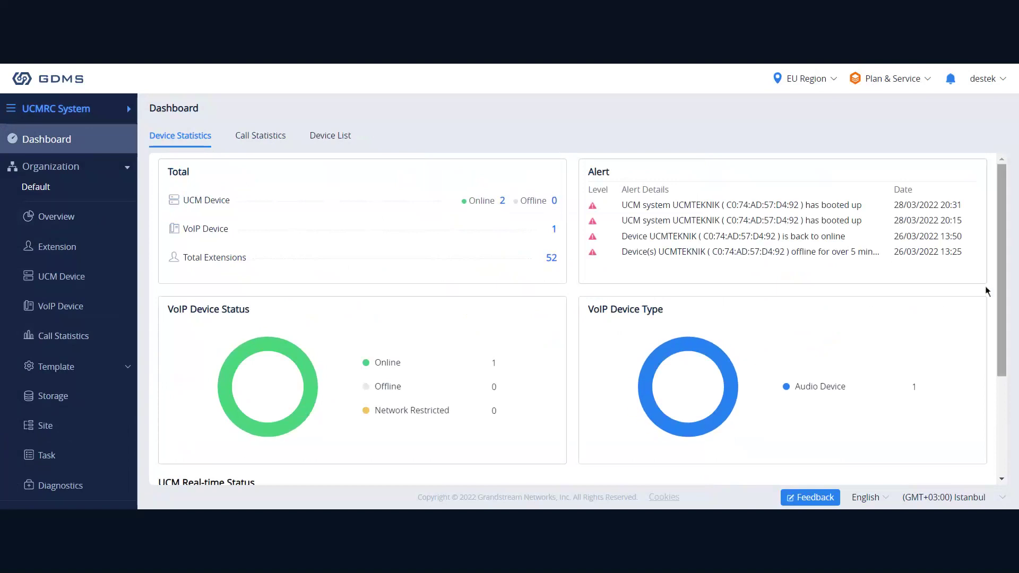
left_click_drag(1002, 302, 1013, 407)
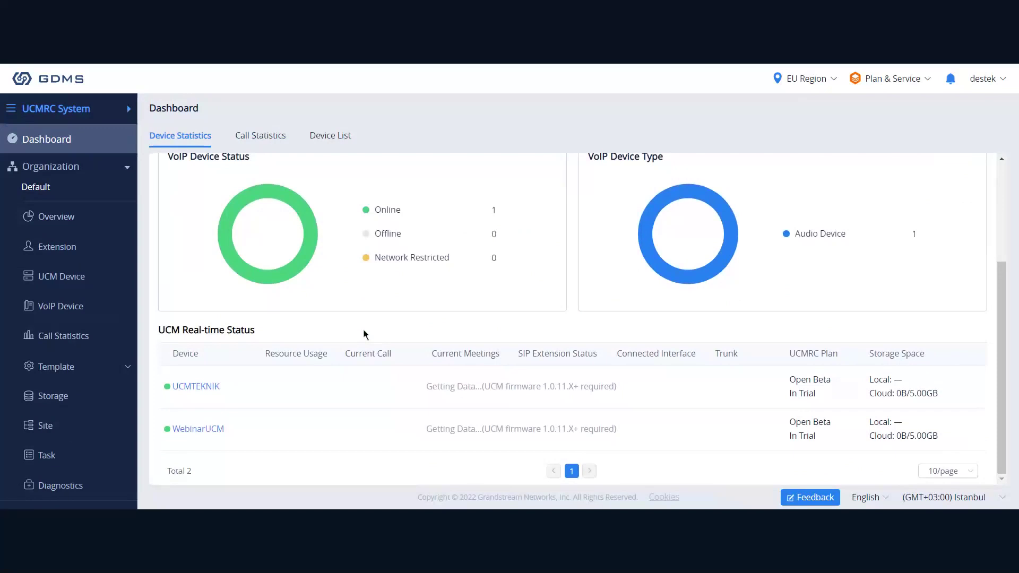
scroll(396, 329, "up", 3)
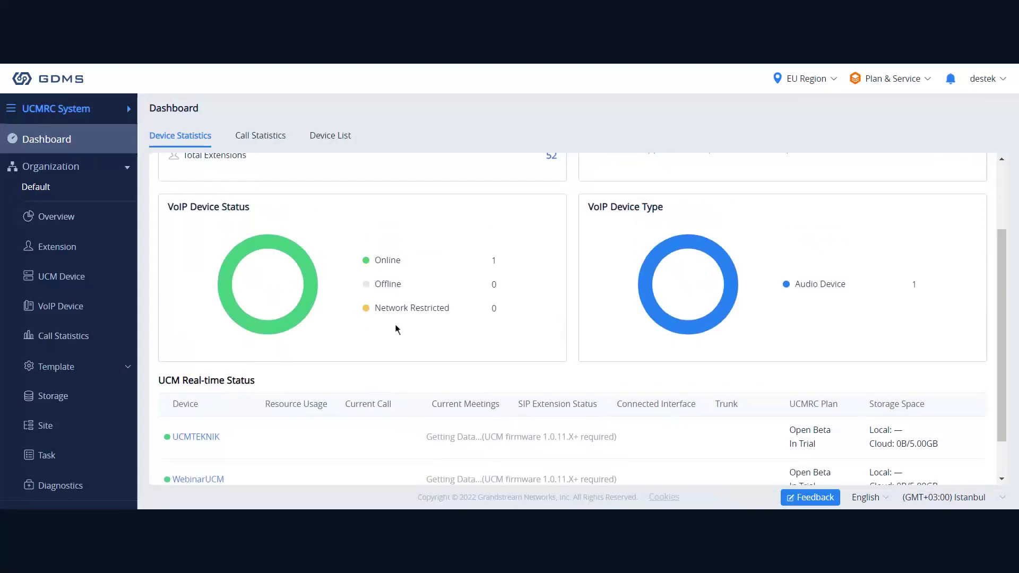
Show the Dashboard's Call Statistics charts for the last 7 days and inspect the chart points.
left_click(254, 137)
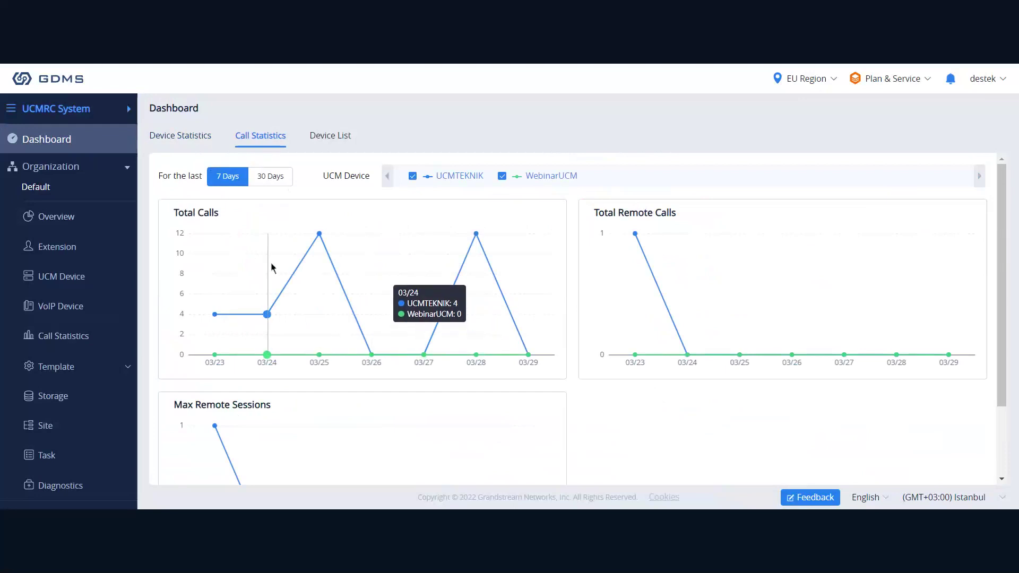
left_click_drag(213, 214, 189, 216)
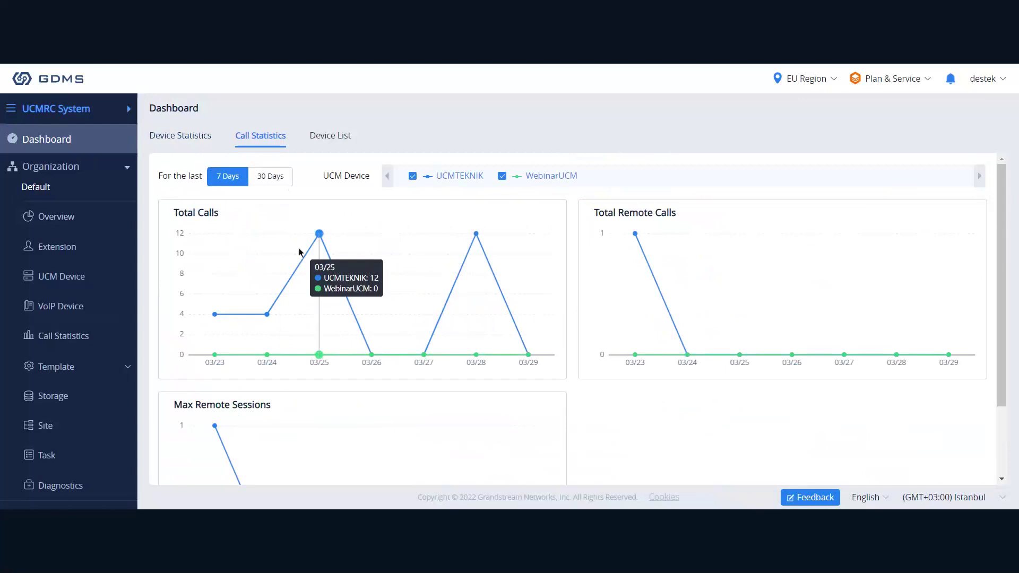
mouse_move(290, 241)
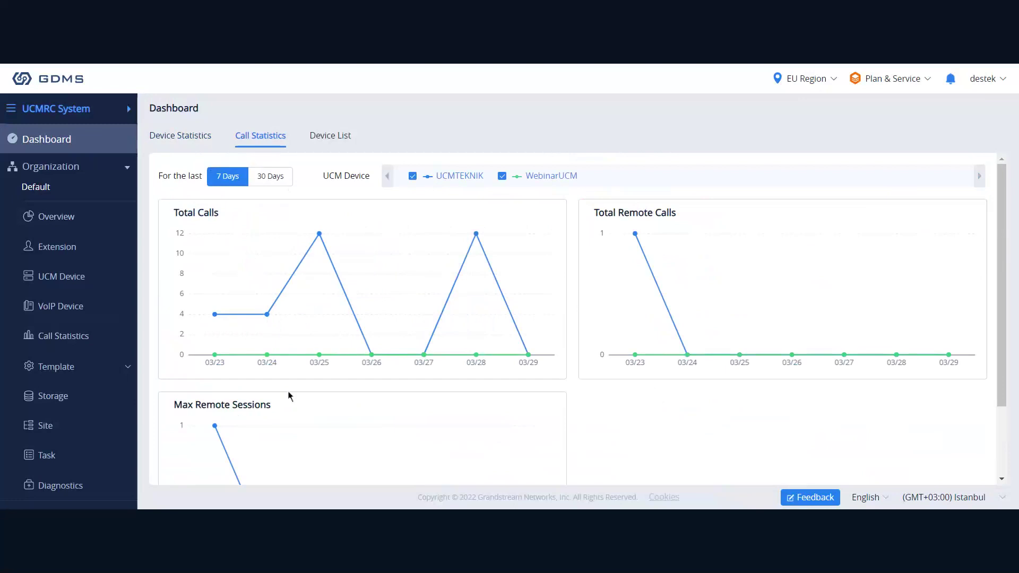
scroll(289, 391, "down", 2)
scroll(336, 401, "up", 2)
scroll(549, 408, "down", 2)
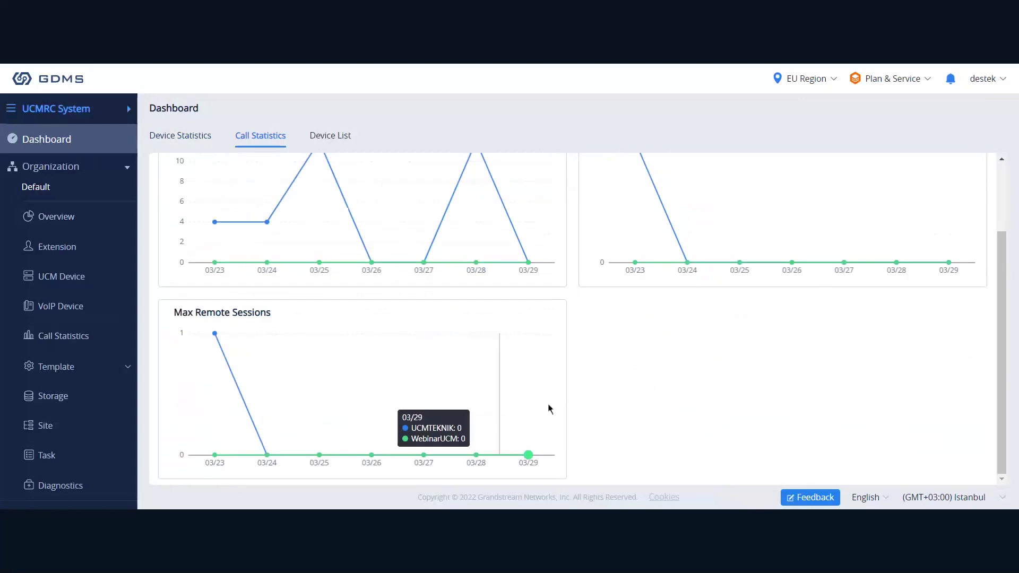
scroll(550, 409, "up", 2)
View the Device List tab, then open the Default organization's Overview page.
left_click(328, 136)
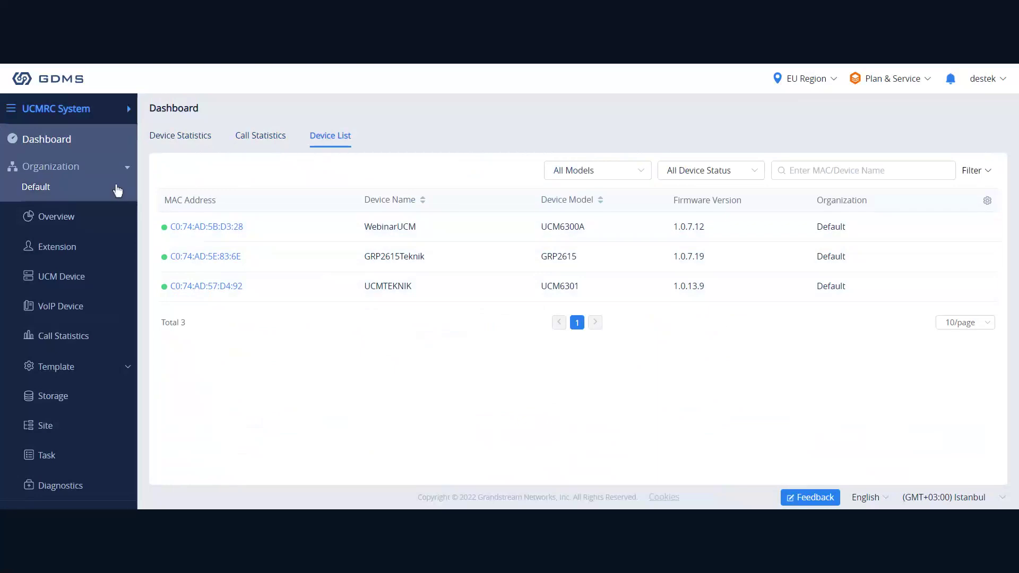
left_click(97, 229)
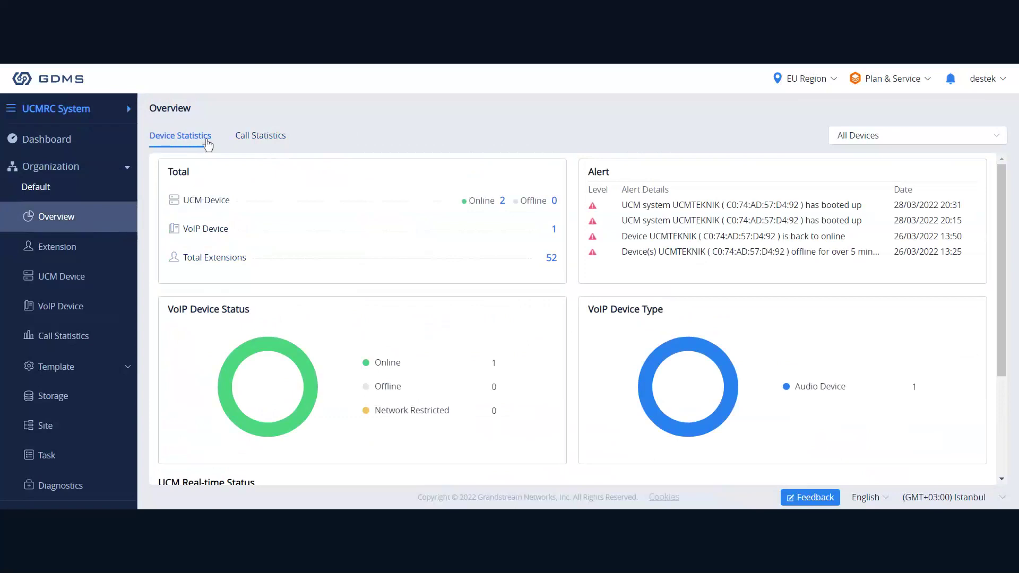
Scroll the Overview down to the UCM Real-time Status section and back up.
scroll(546, 244, "down", 2)
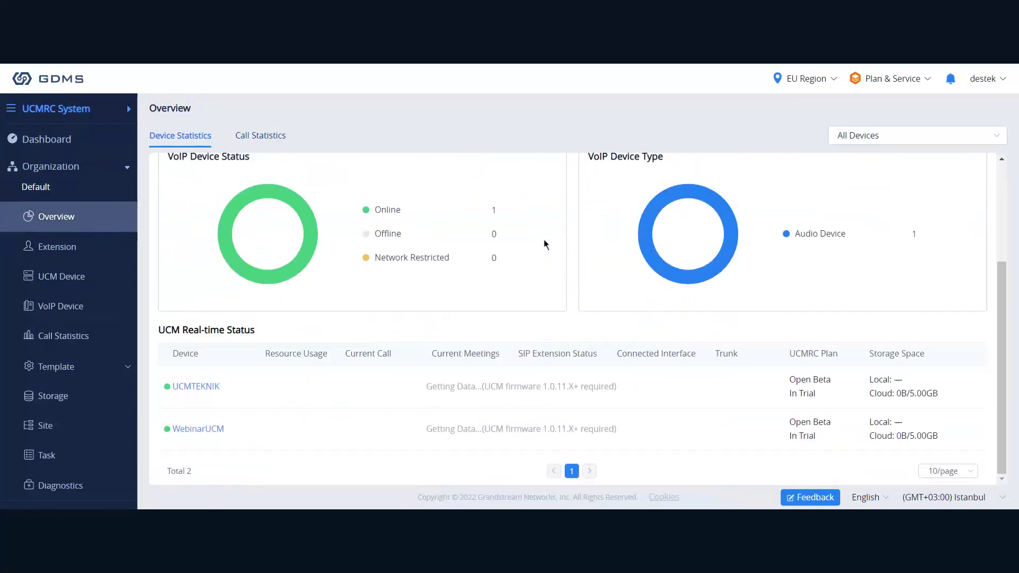
scroll(546, 245, "up", 2)
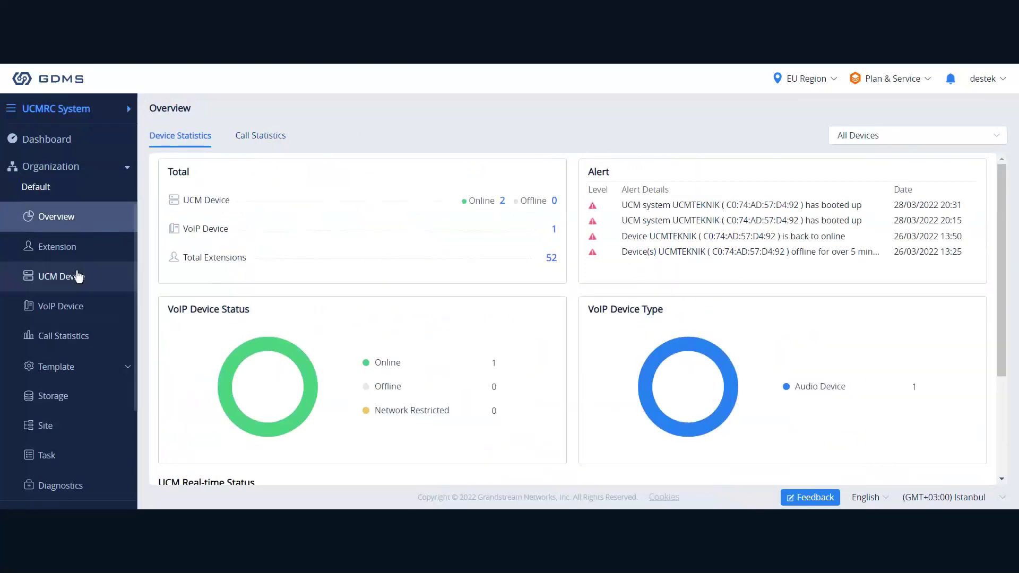
Open the UCMRC Extension list with user IDs, display names and SIP servers.
left_click(82, 248)
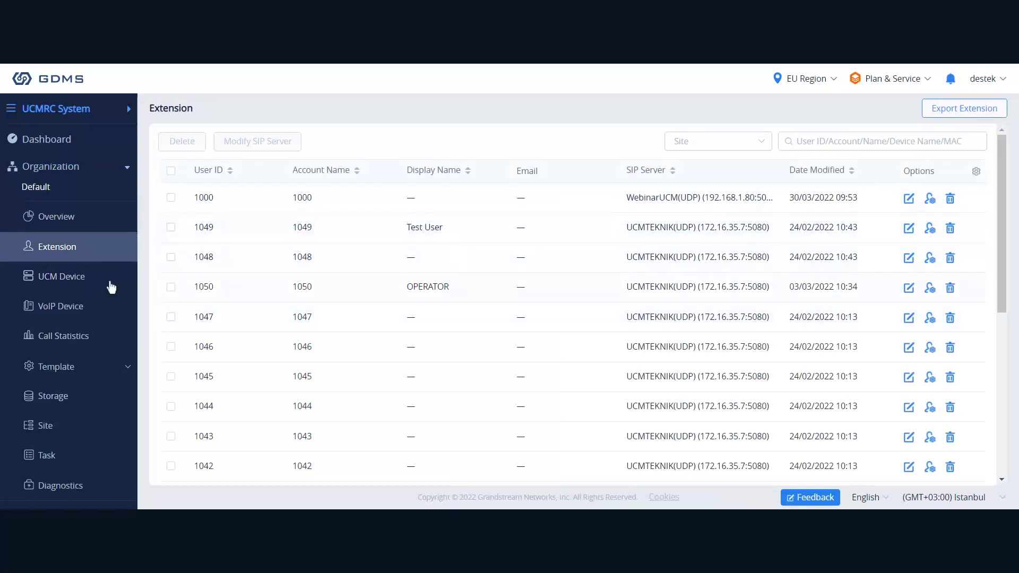
left_click(171, 199)
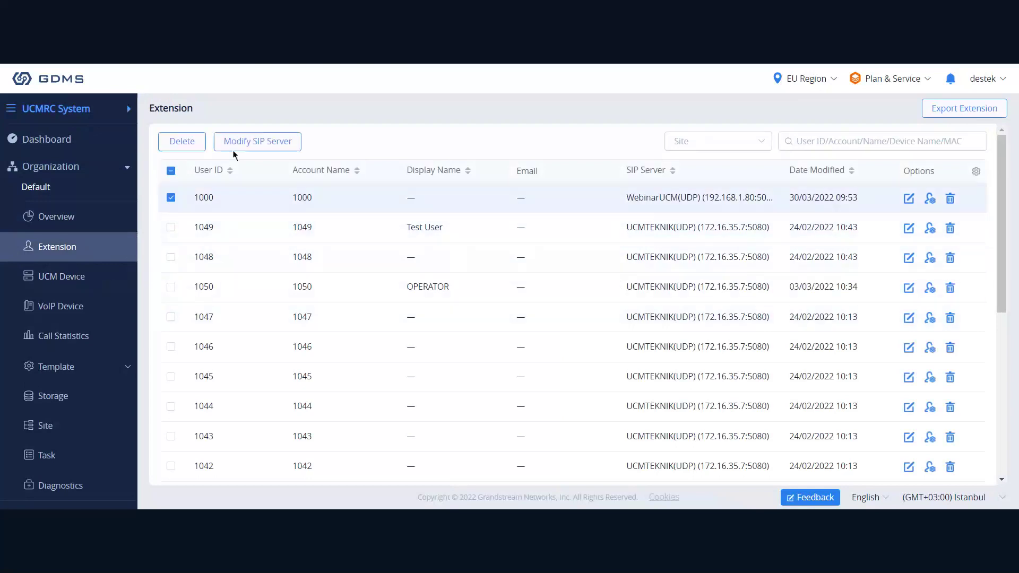
left_click(259, 142)
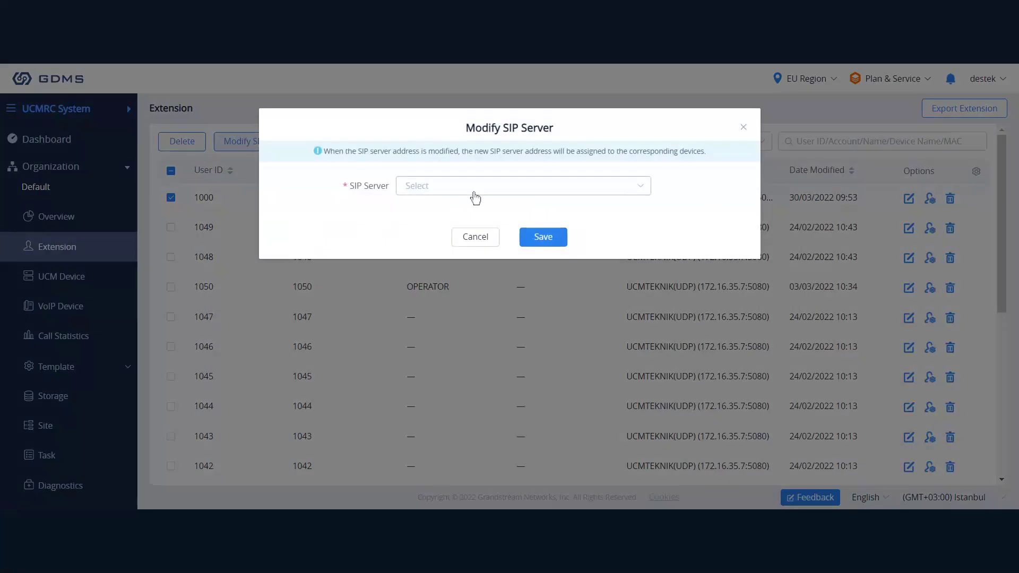
key("Escape")
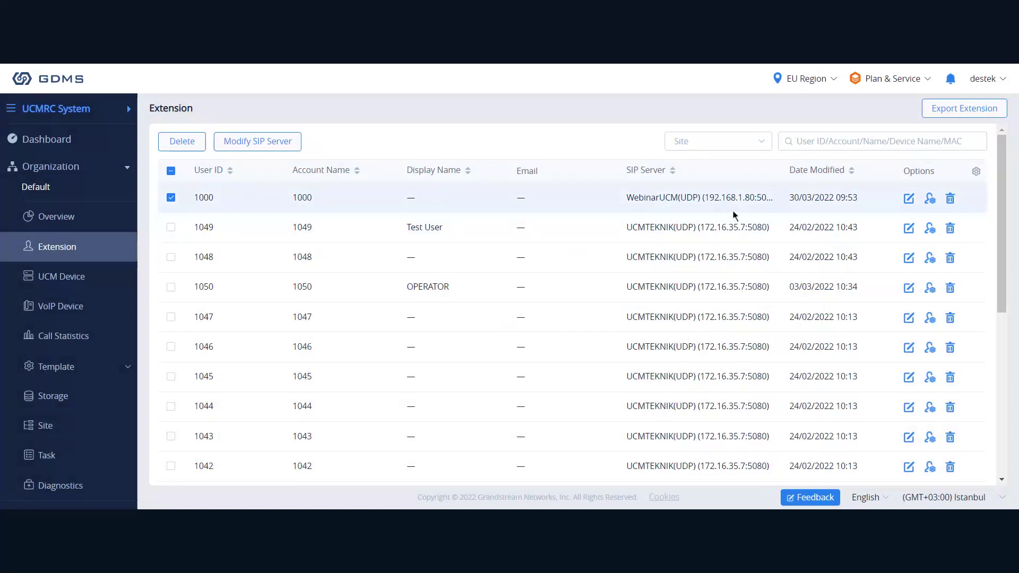
left_click(930, 200)
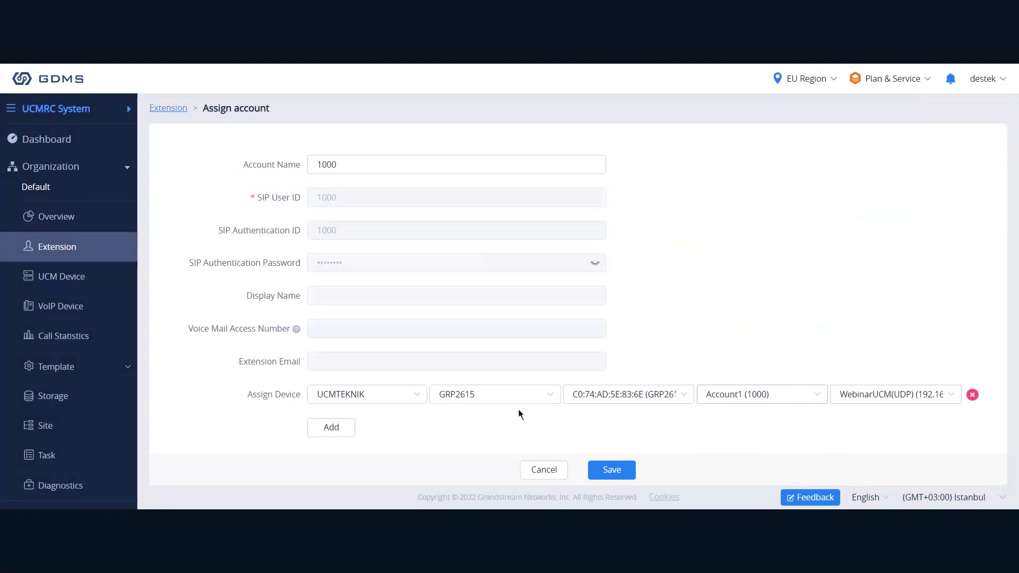
left_click(394, 405)
left_click(488, 408)
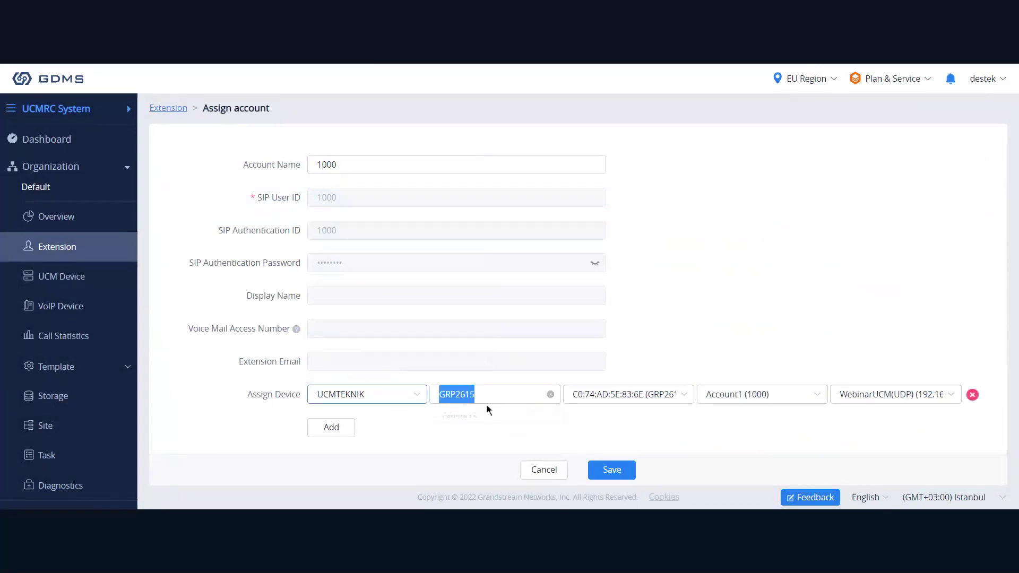
left_click(642, 408)
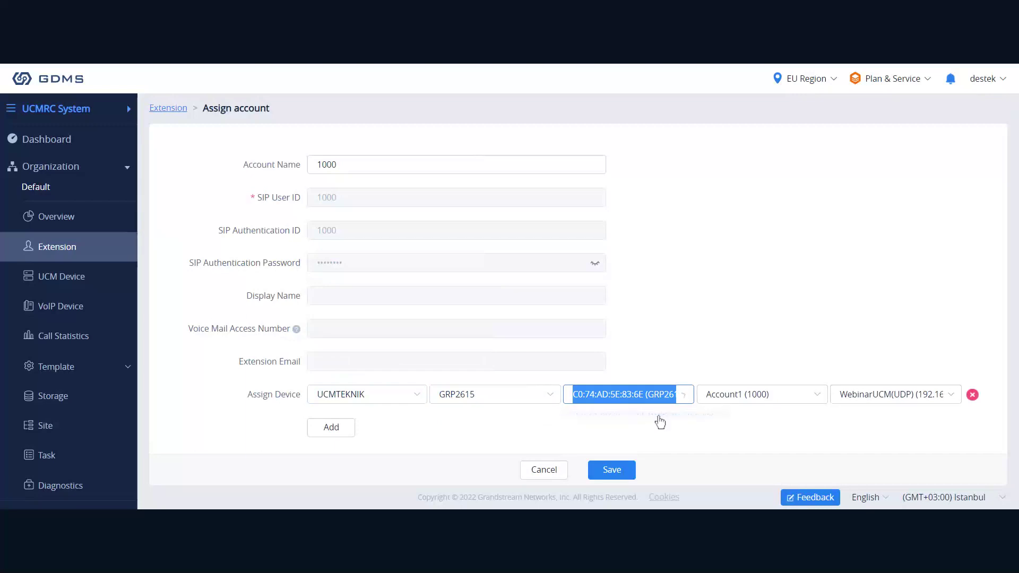
left_click(749, 399)
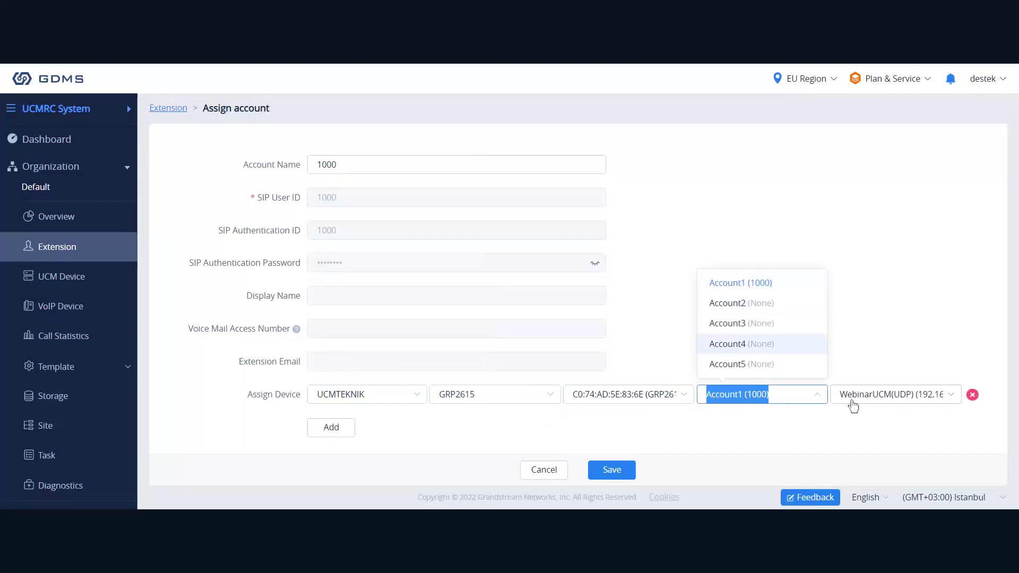
left_click(830, 427)
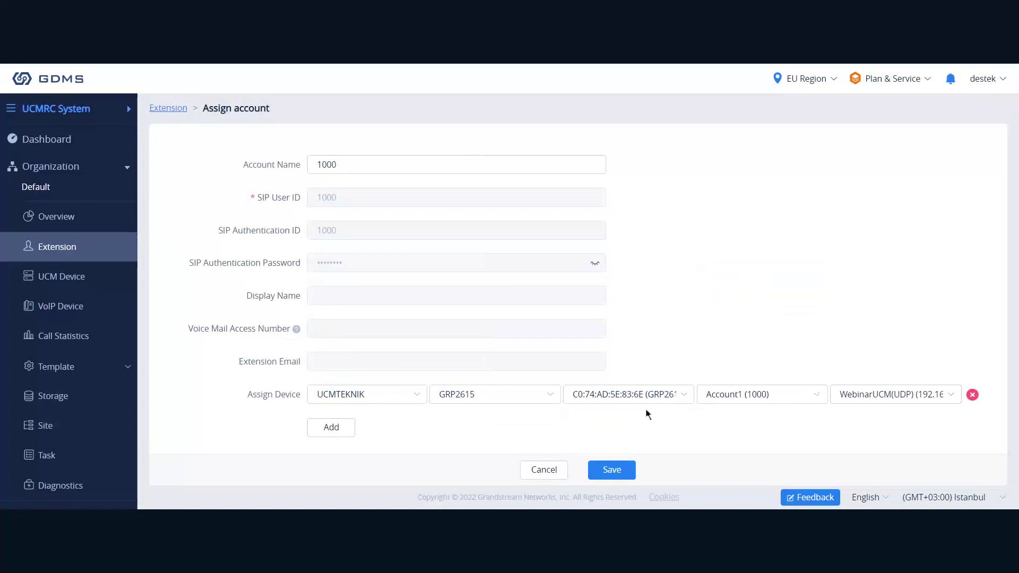
left_click(547, 470)
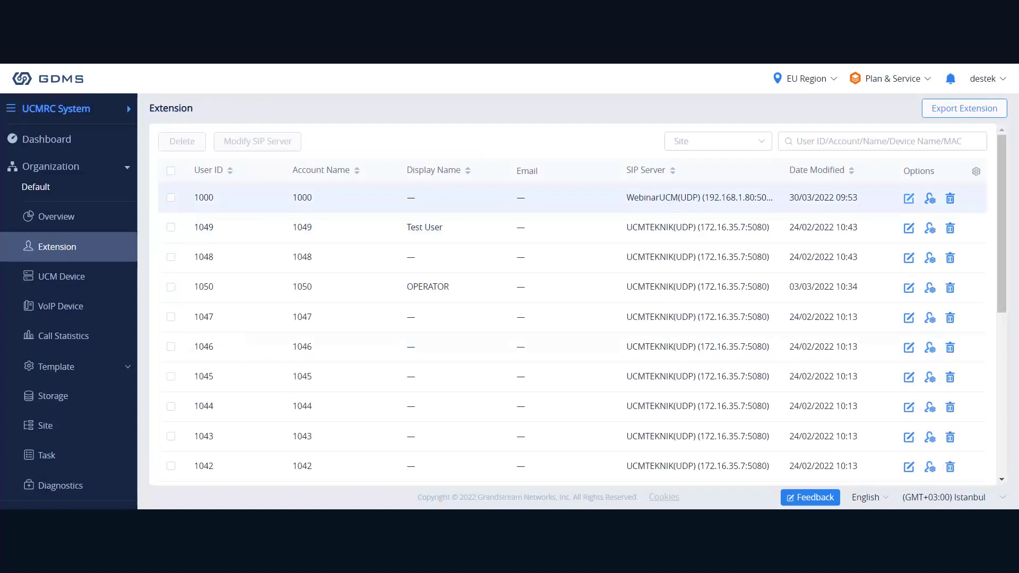
Open the UCM Device page listing WebinarUCM and UCMTEKNIK.
left_click(59, 278)
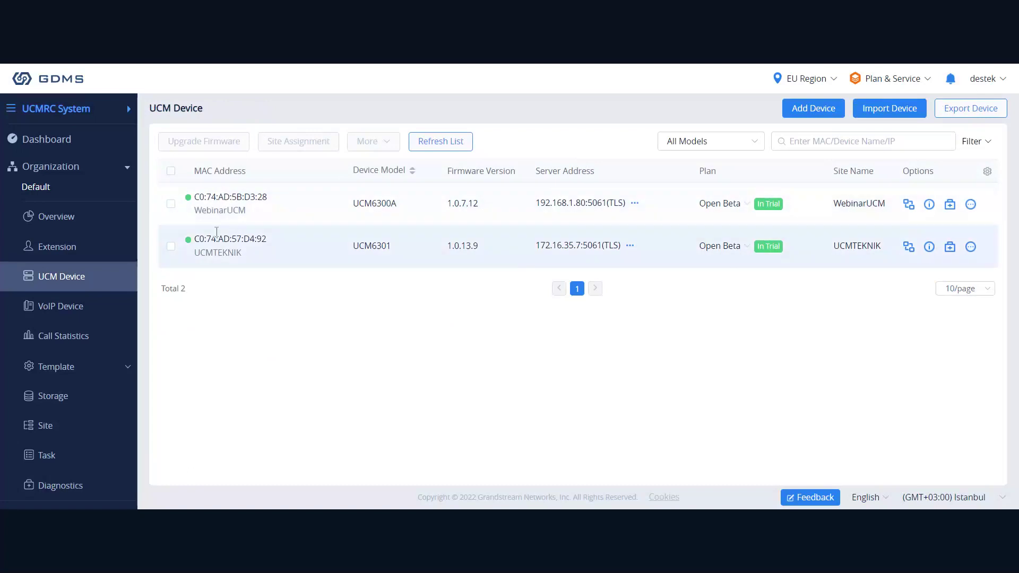
Open the Add Device (To Default) form and look over its name, MAC address and password fields.
left_click(805, 112)
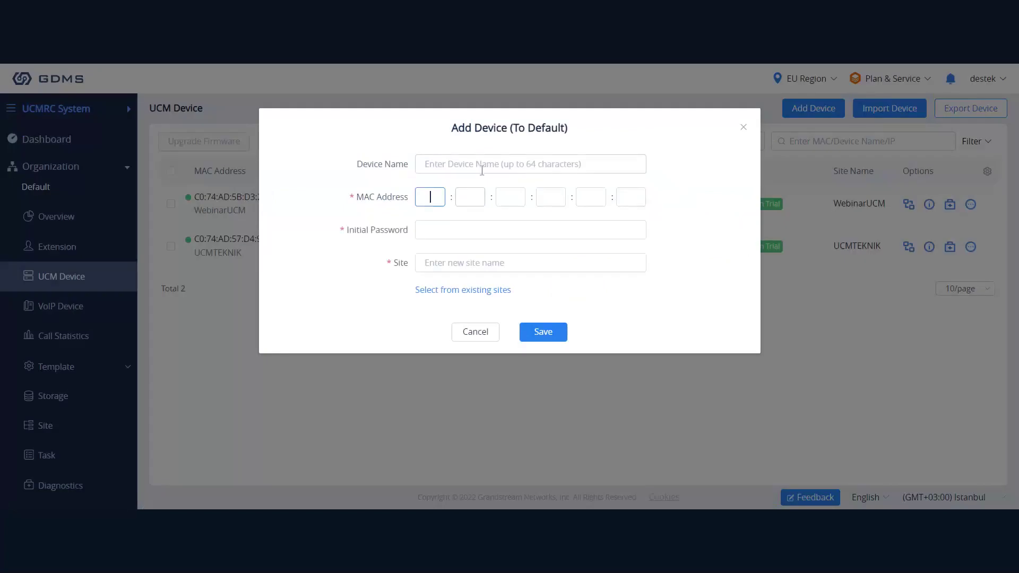
left_click(505, 166)
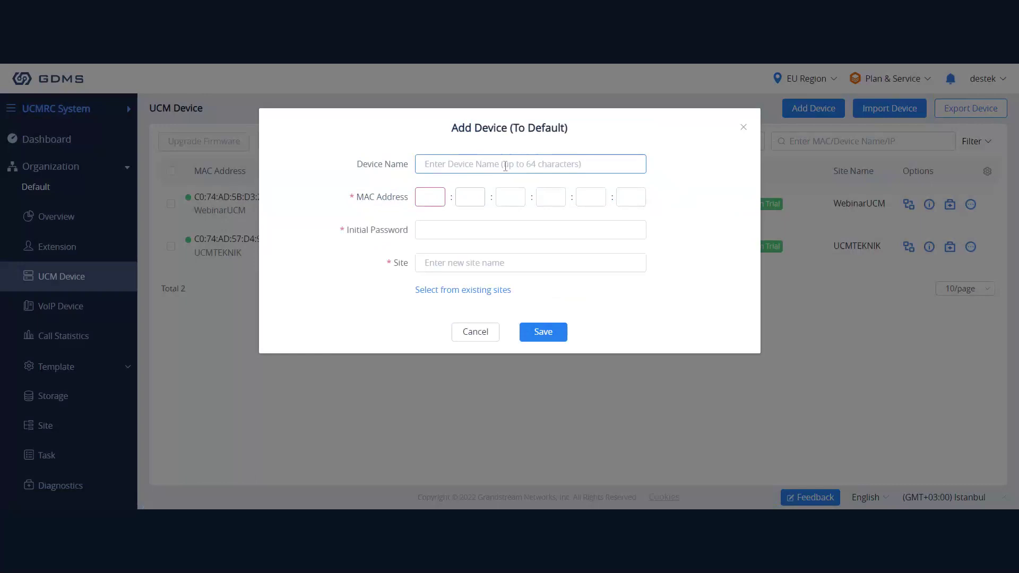
left_click(430, 196)
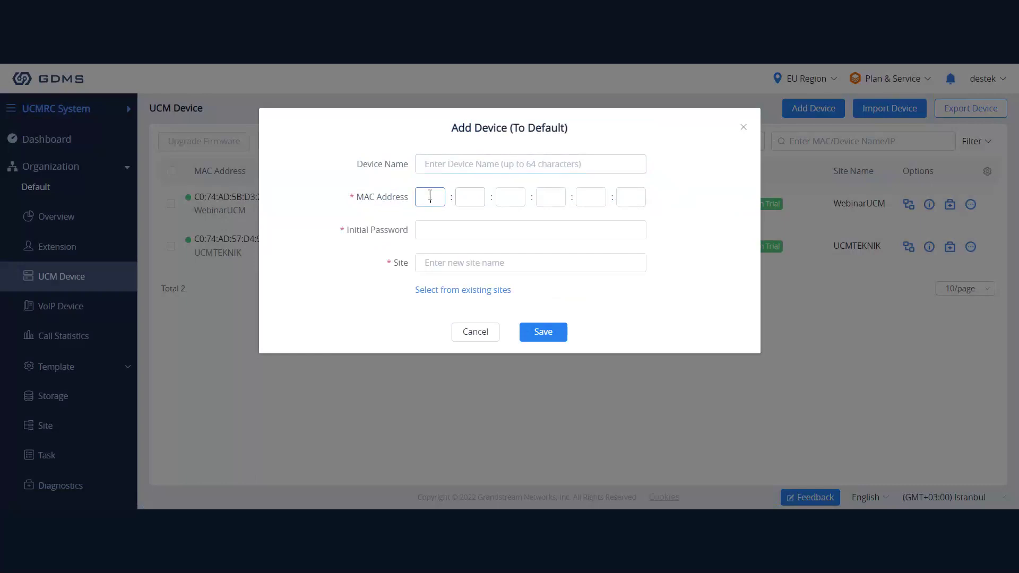
left_click(430, 232)
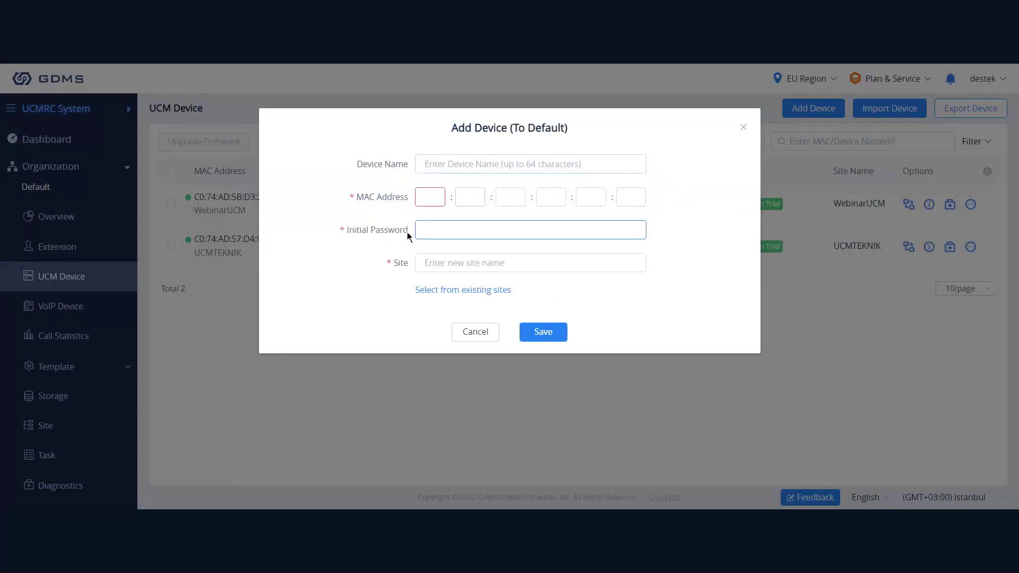
left_click_drag(407, 232, 346, 240)
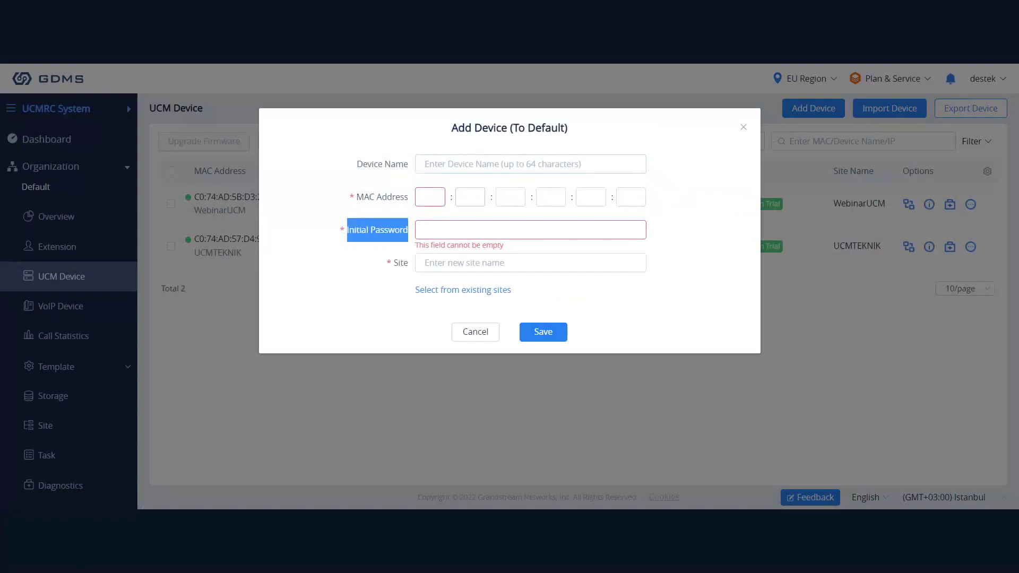
left_click(350, 241)
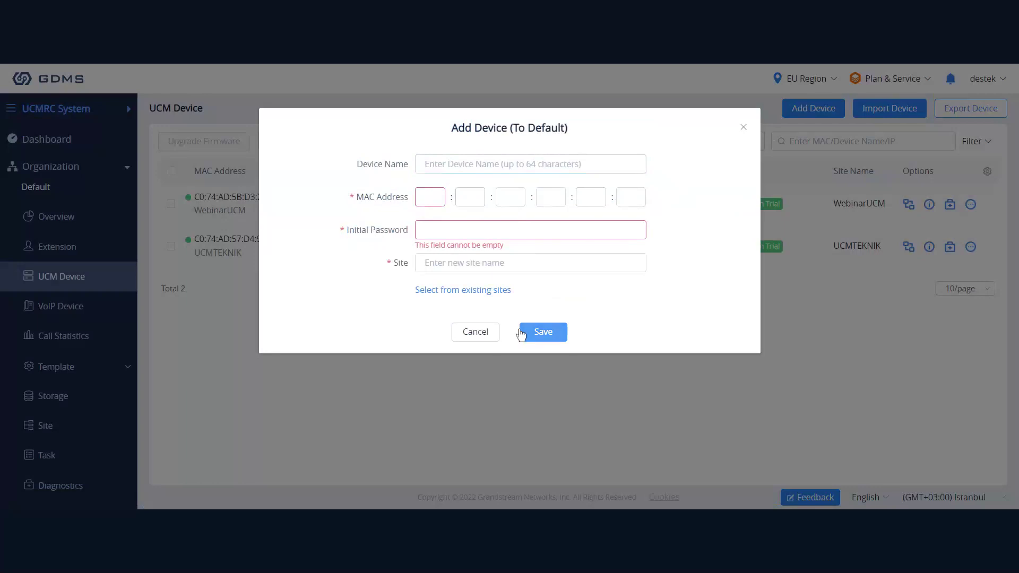
Cancel the Add Device form, returning to the two-device UCM list.
left_click(485, 334)
left_click_drag(194, 197, 810, 216)
left_click(795, 218)
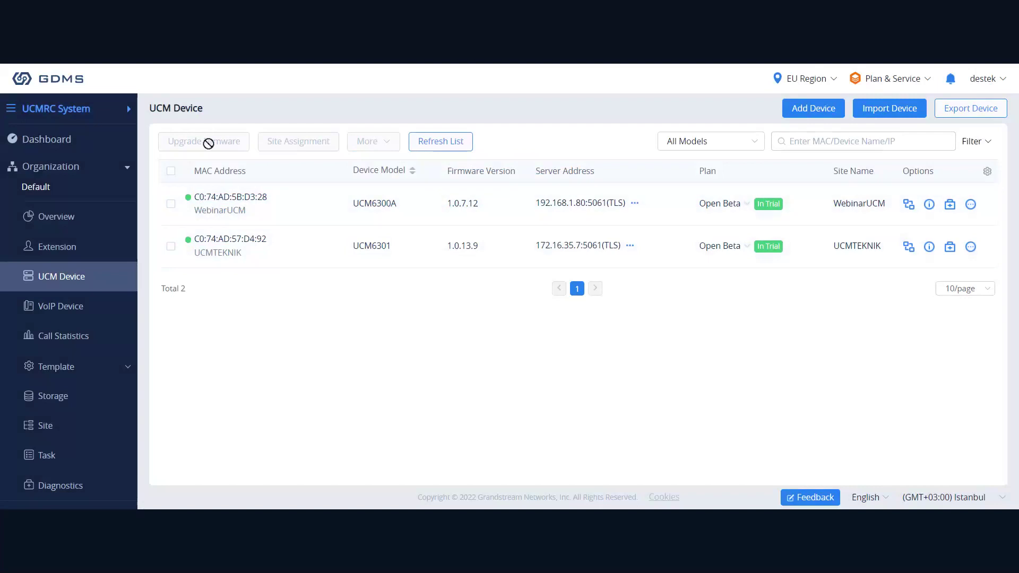
Select WebinarUCM for a firmware upgrade and list versions 1.0.13.9 and 1.0.11.10.
left_click(172, 204)
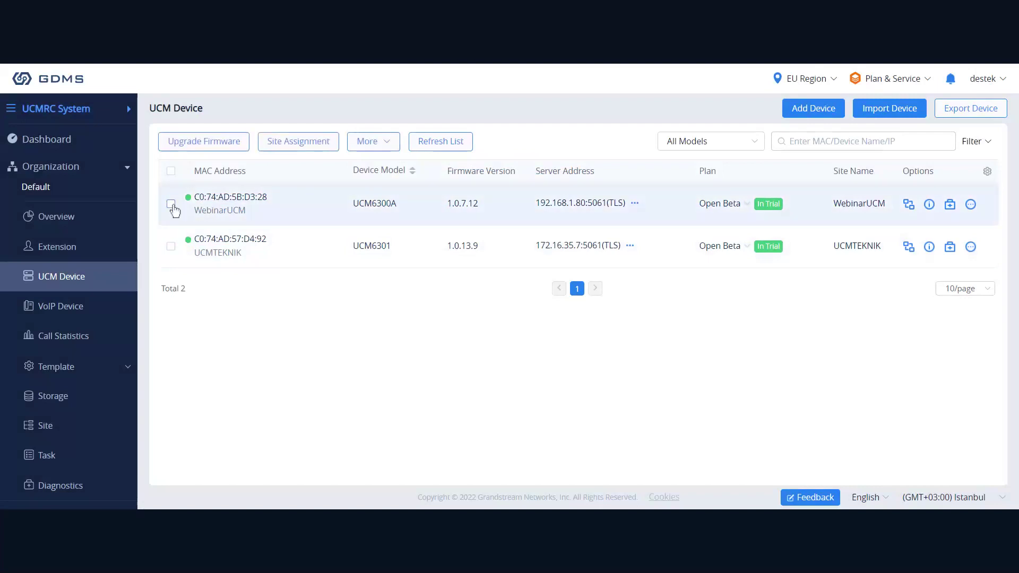
left_click(172, 205)
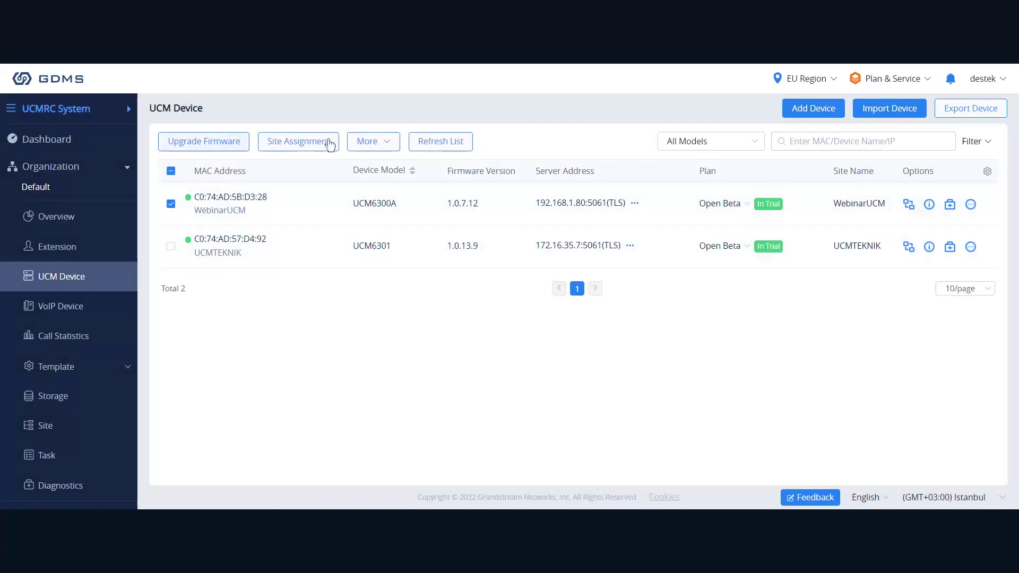
left_click(207, 153)
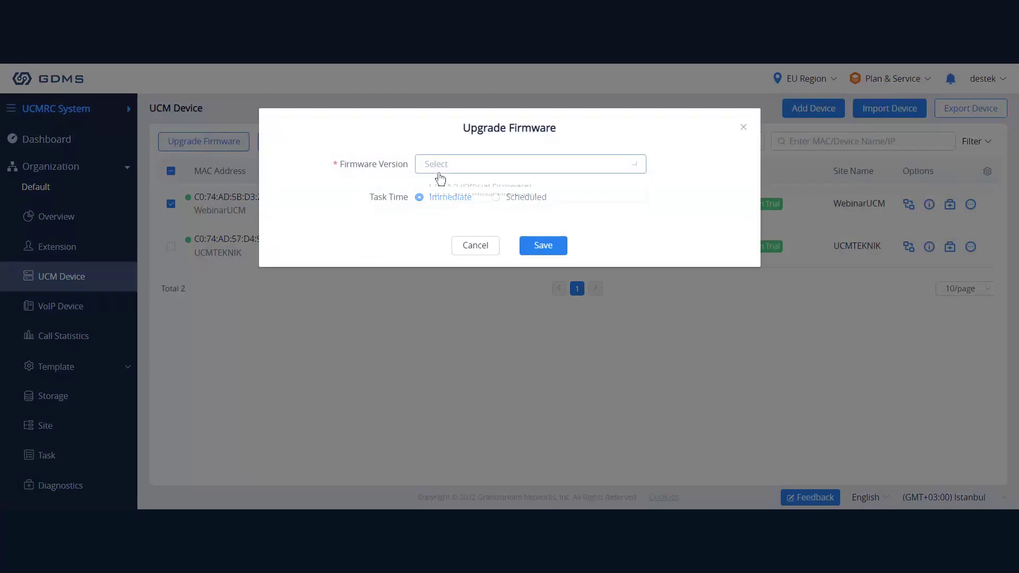
left_click(440, 177)
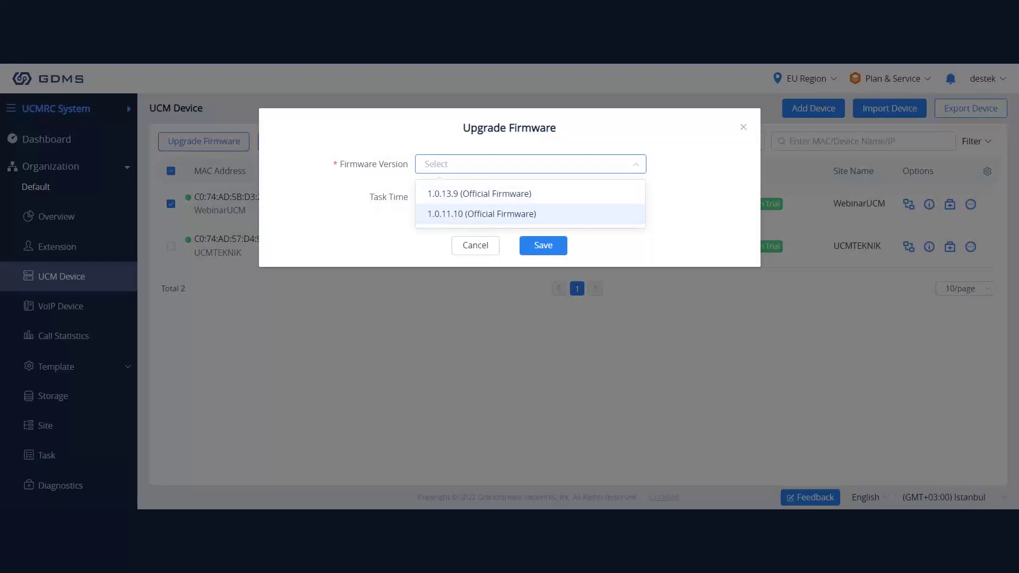
Close the version list, switch Task Time to Scheduled, then cancel WebinarUCM's firmware upgrade.
left_click(466, 170)
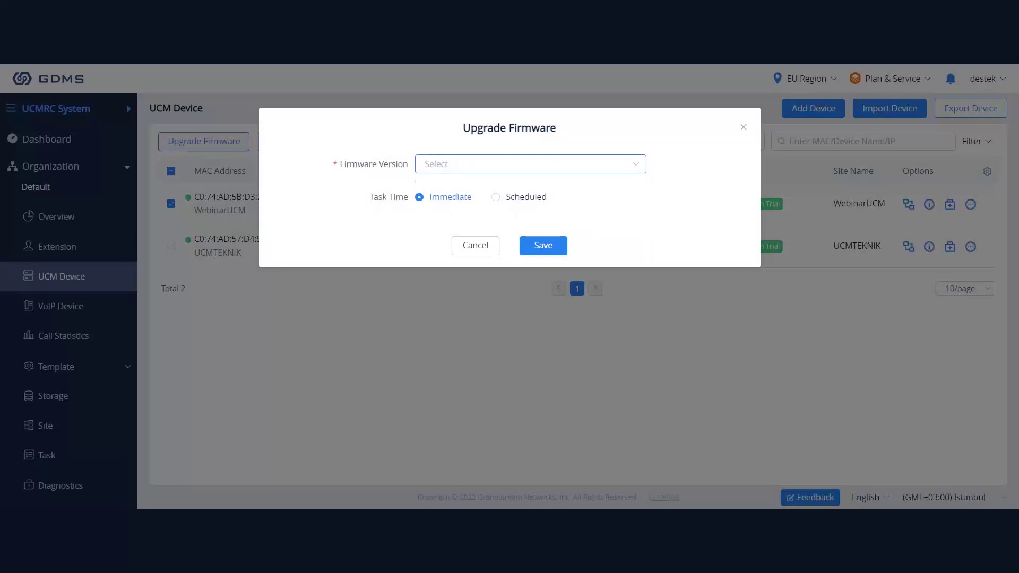
left_click(519, 197)
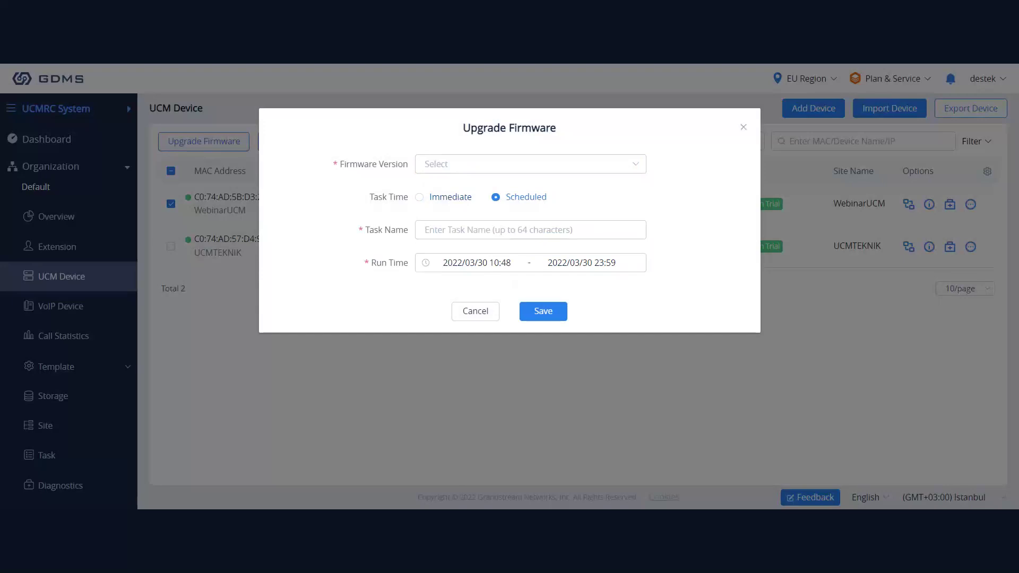
left_click(481, 314)
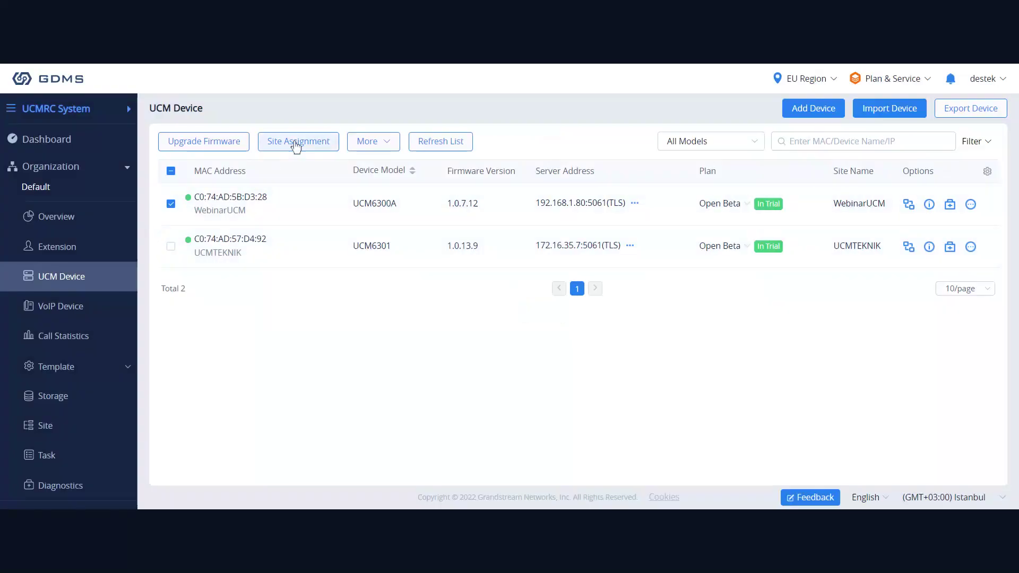
Check WebinarUCM's site assignment, cancel it keeping Default, then show the More actions menu.
left_click(296, 142)
left_click(470, 174)
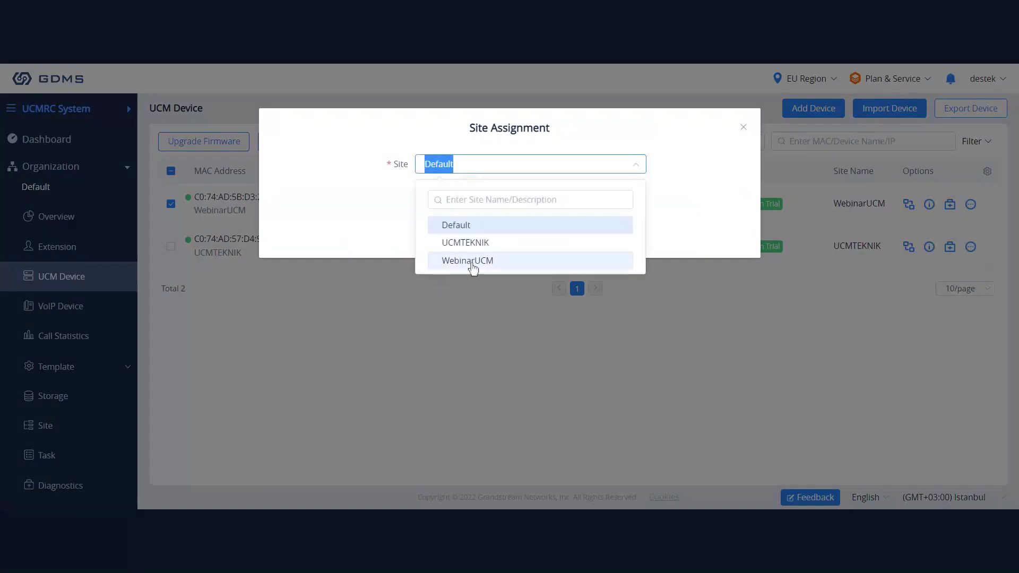
left_click(453, 162)
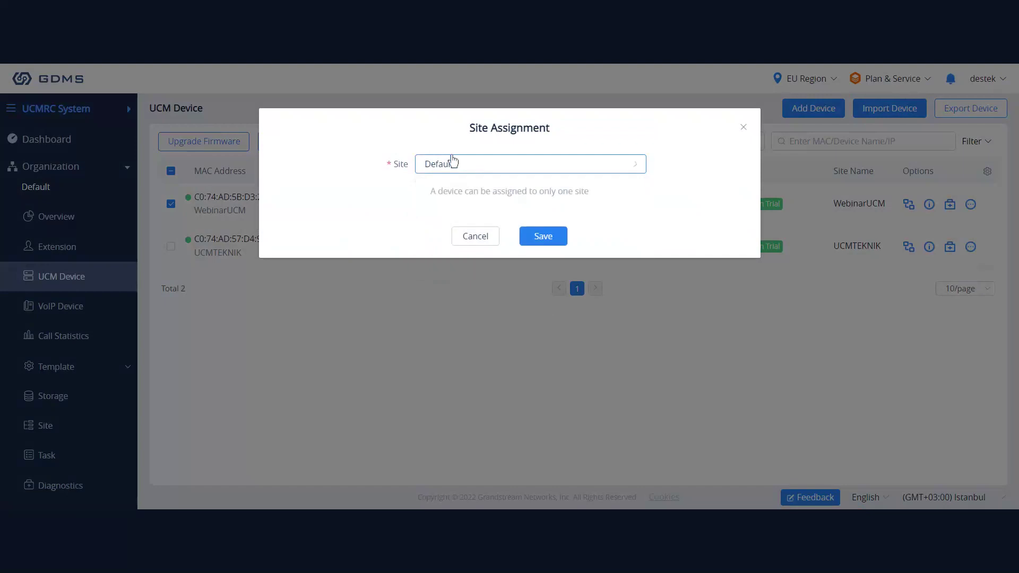
left_click(495, 243)
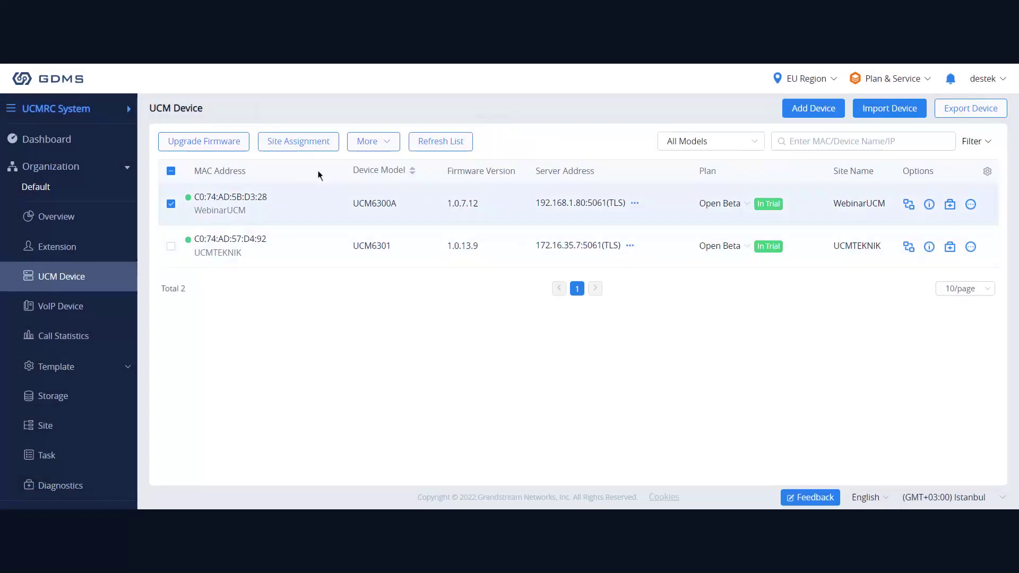
left_click(380, 142)
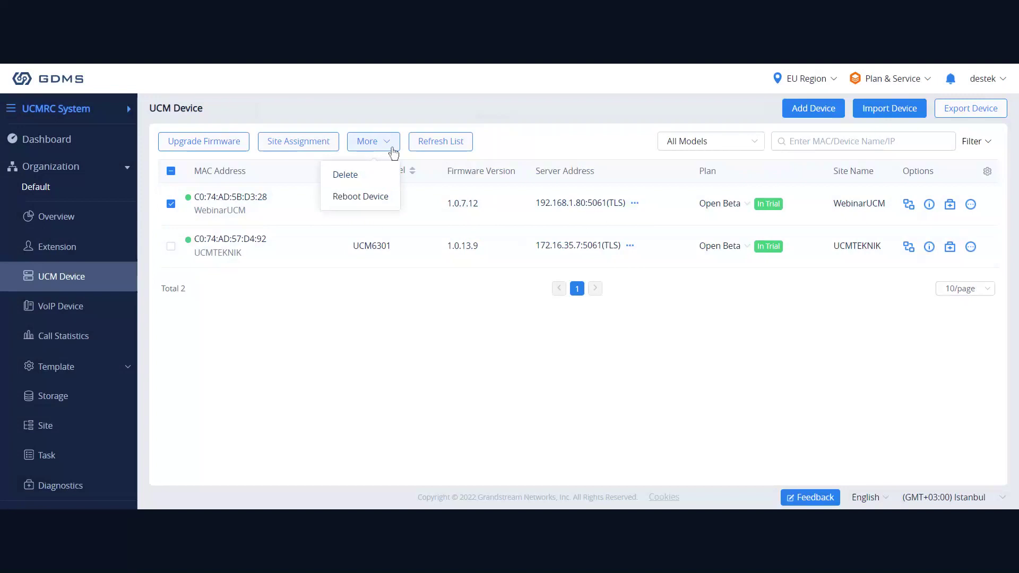
Refresh the UCM device list and open the Device Details overview for WebinarUCM.
left_click(435, 142)
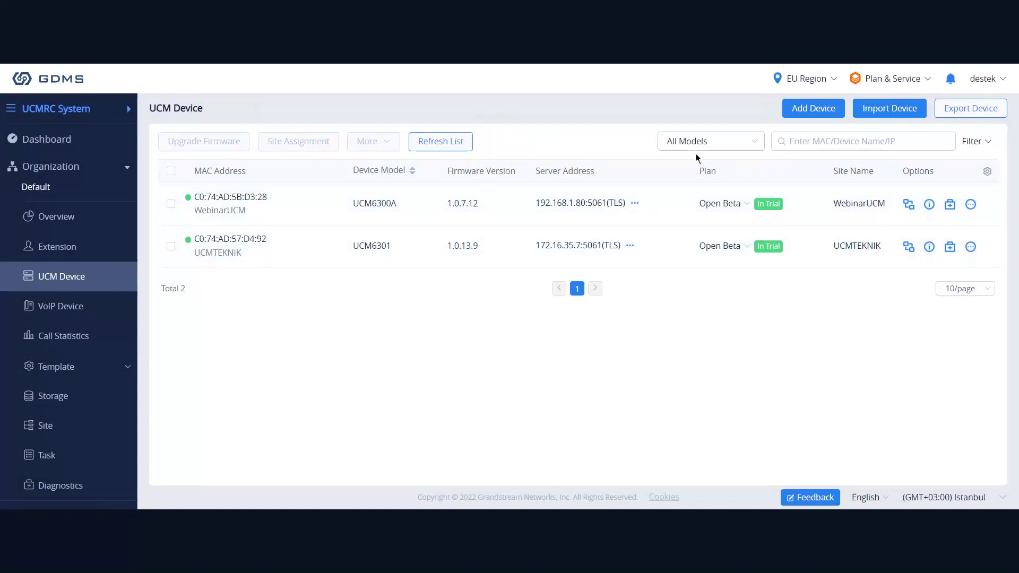
left_click(171, 204)
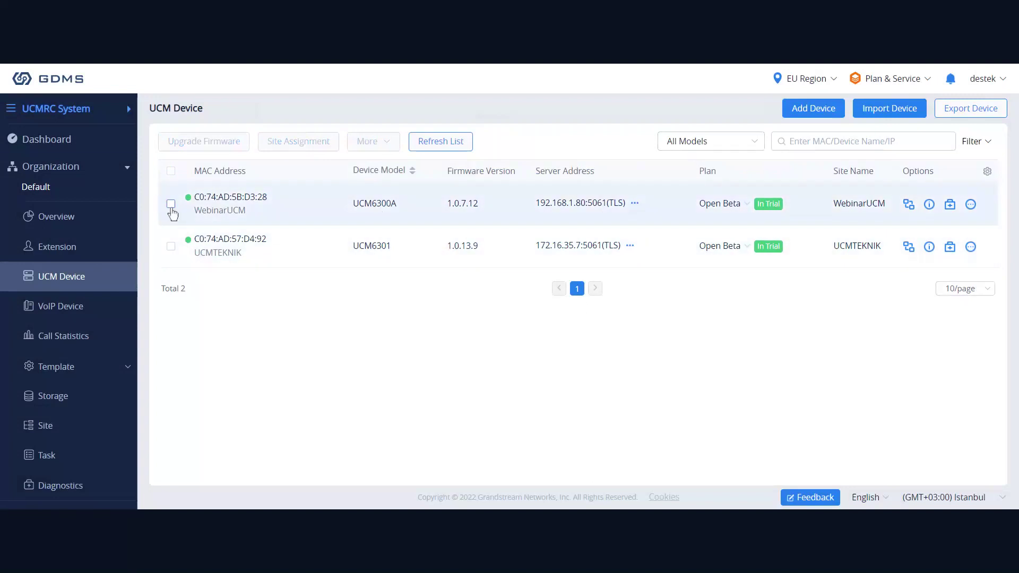
left_click(171, 205)
left_click(929, 204)
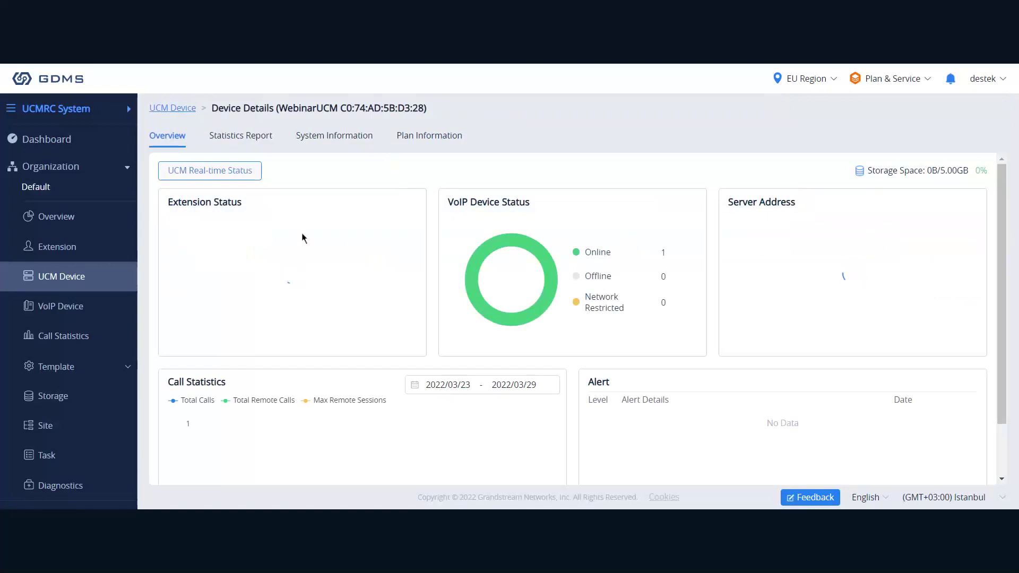
Browse WebinarUCM's Statistics, System Information and Plan Information tabs, then return to the UCM Device list.
left_click(252, 136)
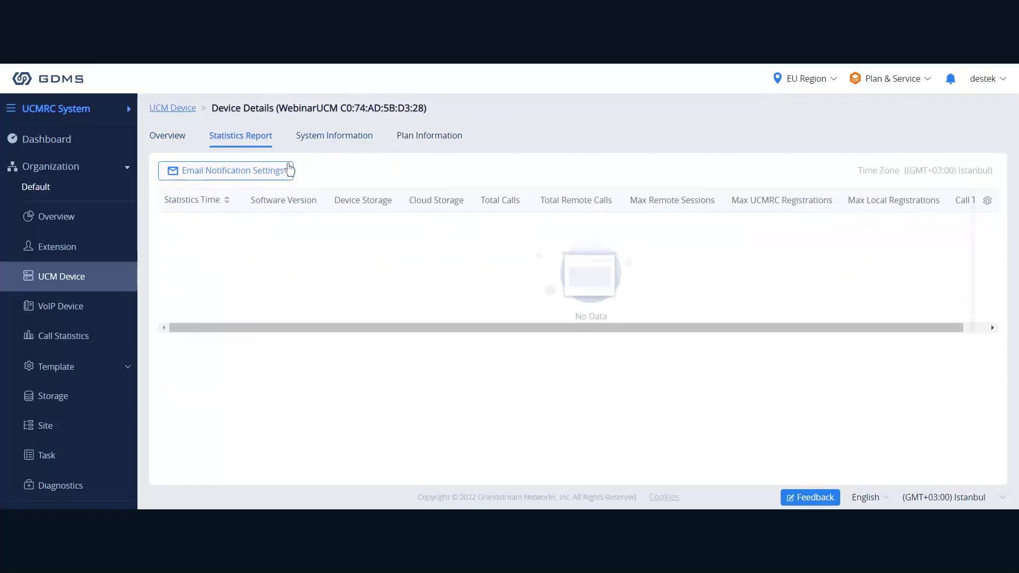
left_click(344, 140)
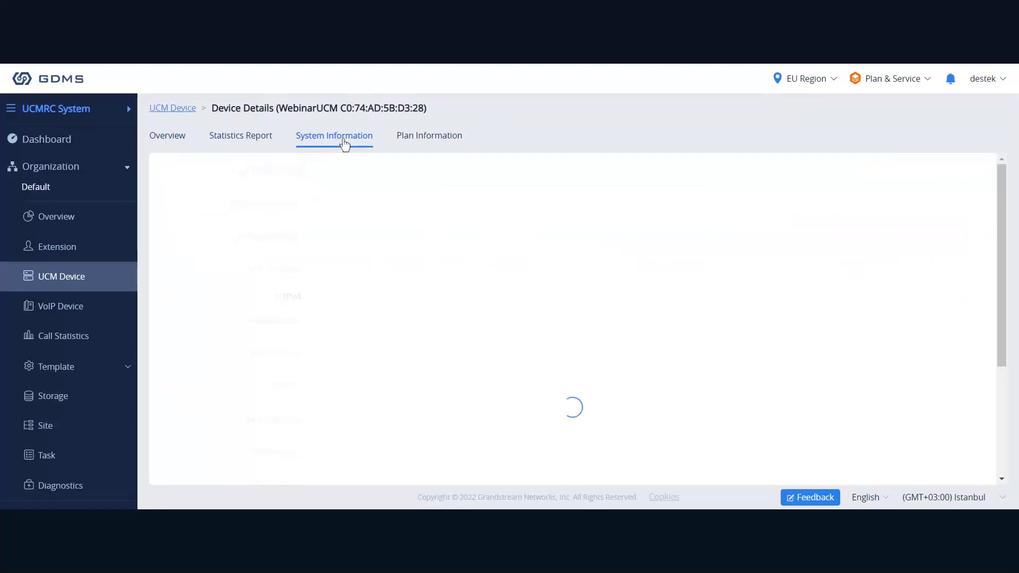
left_click(433, 147)
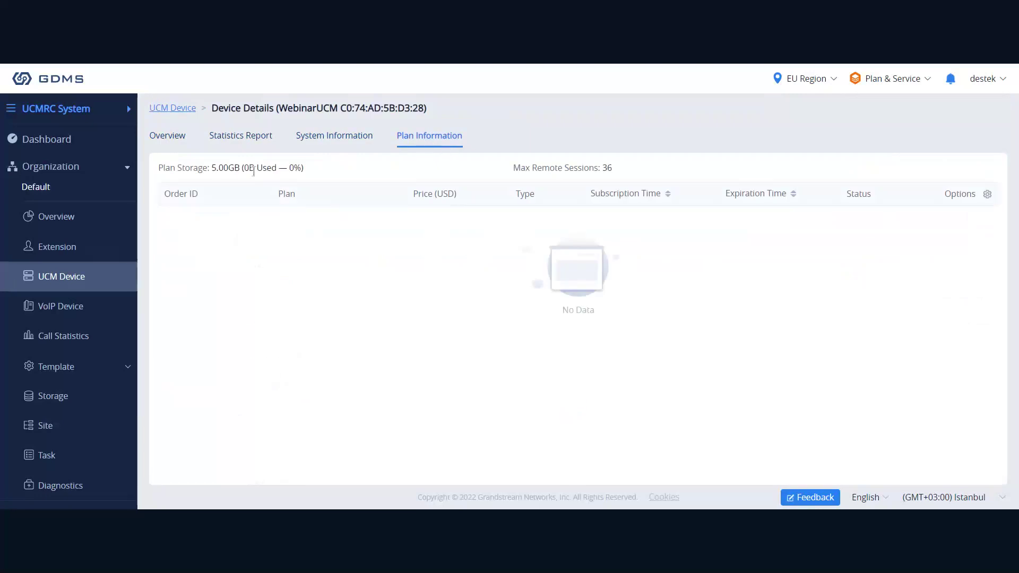
left_click_drag(513, 167, 618, 177)
left_click(619, 177)
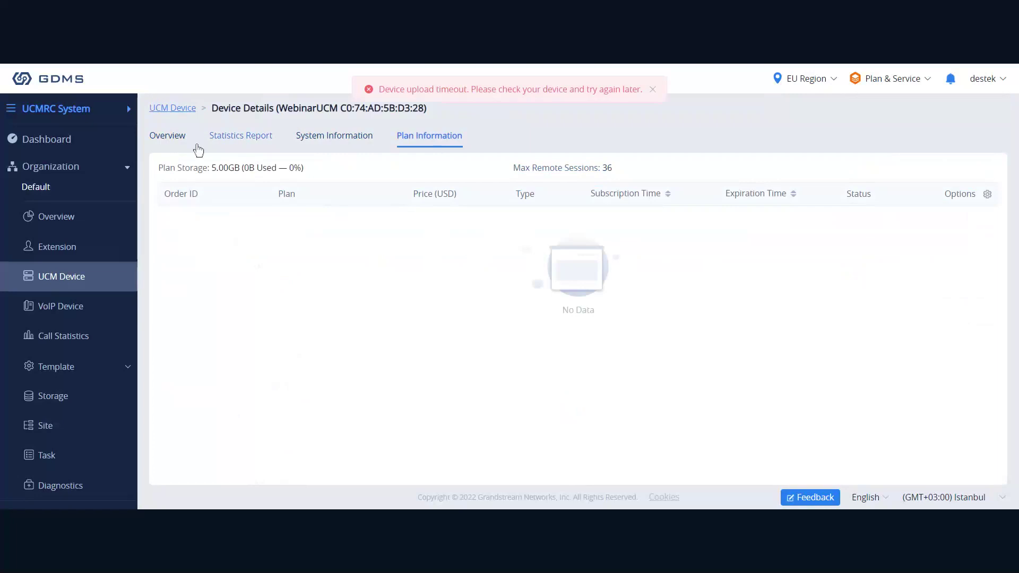
left_click(167, 137)
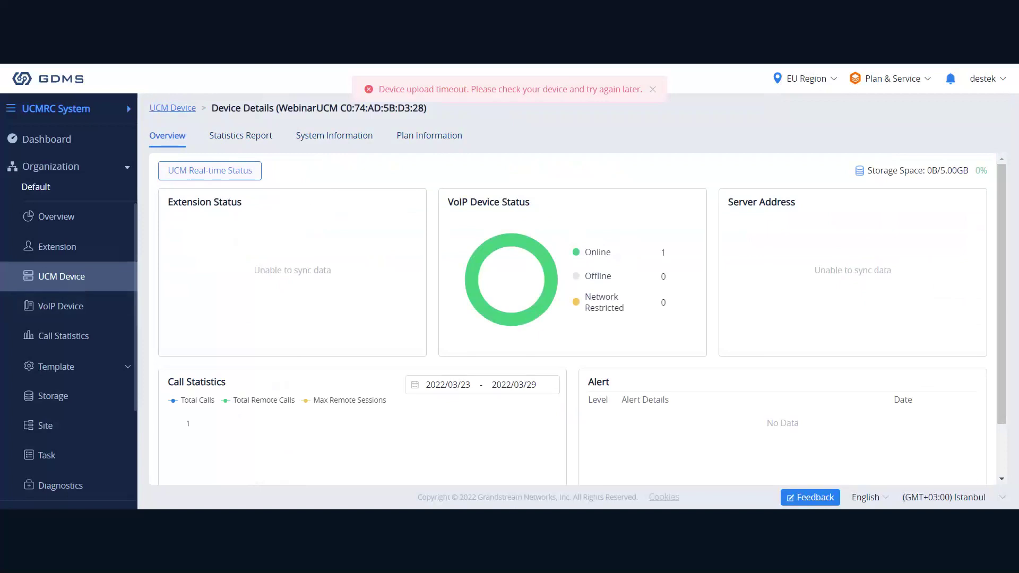
left_click(61, 276)
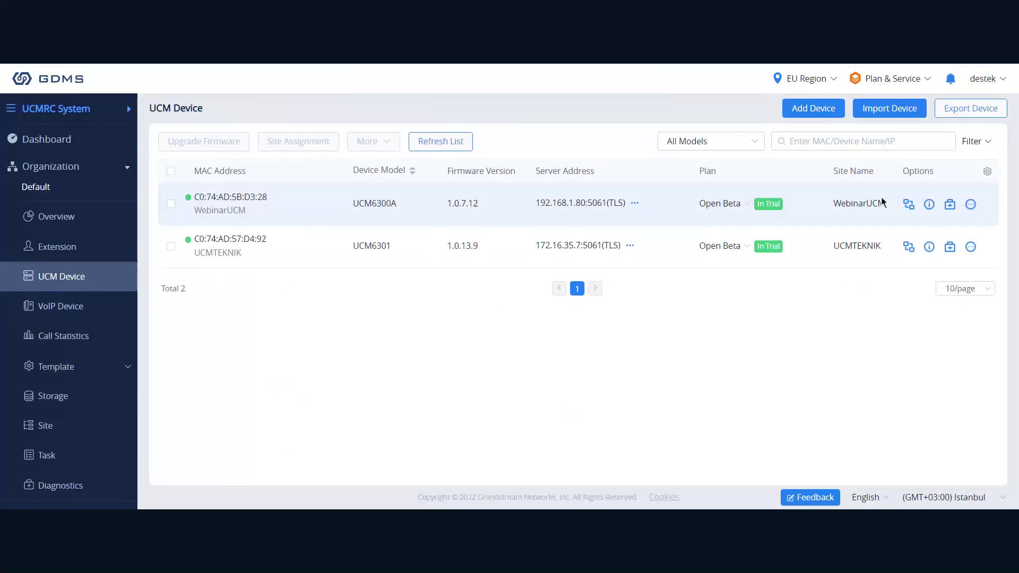
left_click(950, 204)
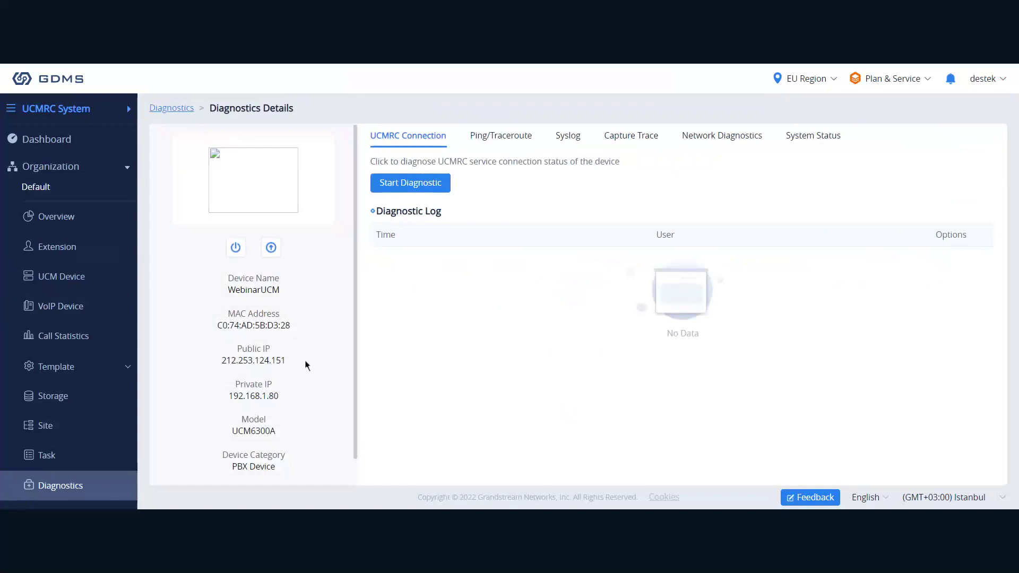
scroll(296, 400, "down", 1)
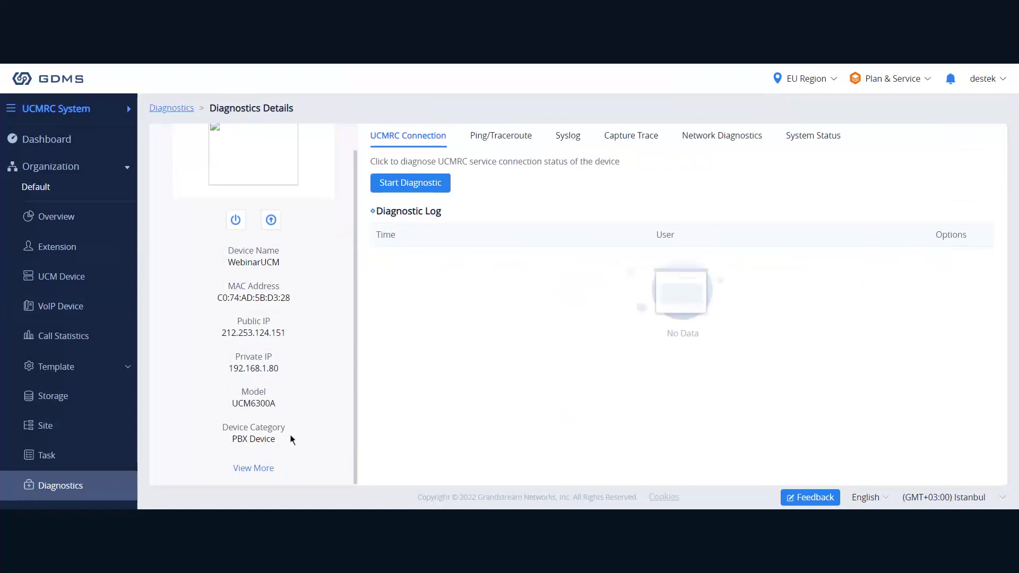
scroll(292, 419, "up", 1)
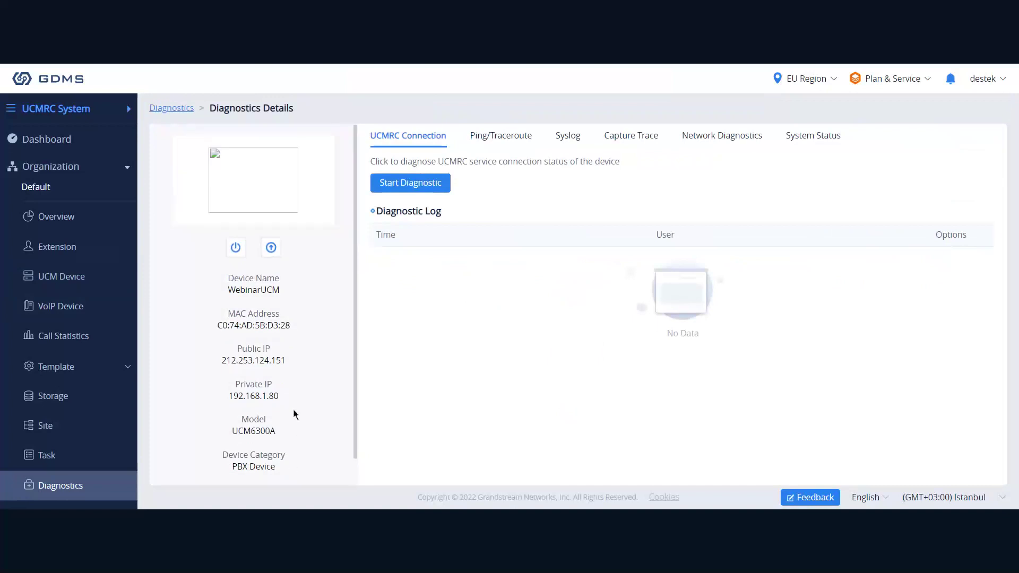
left_click(433, 189)
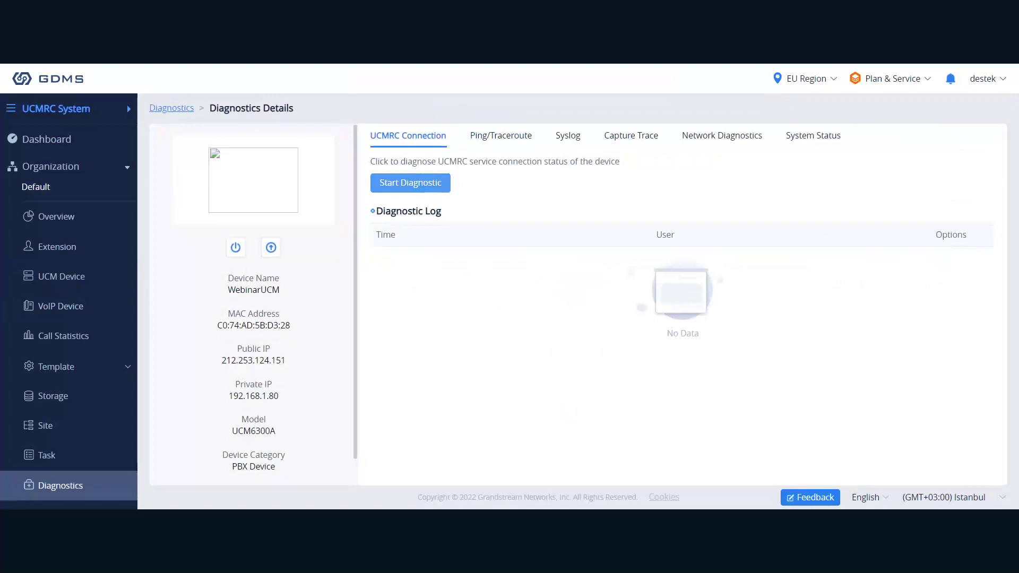
left_click(487, 142)
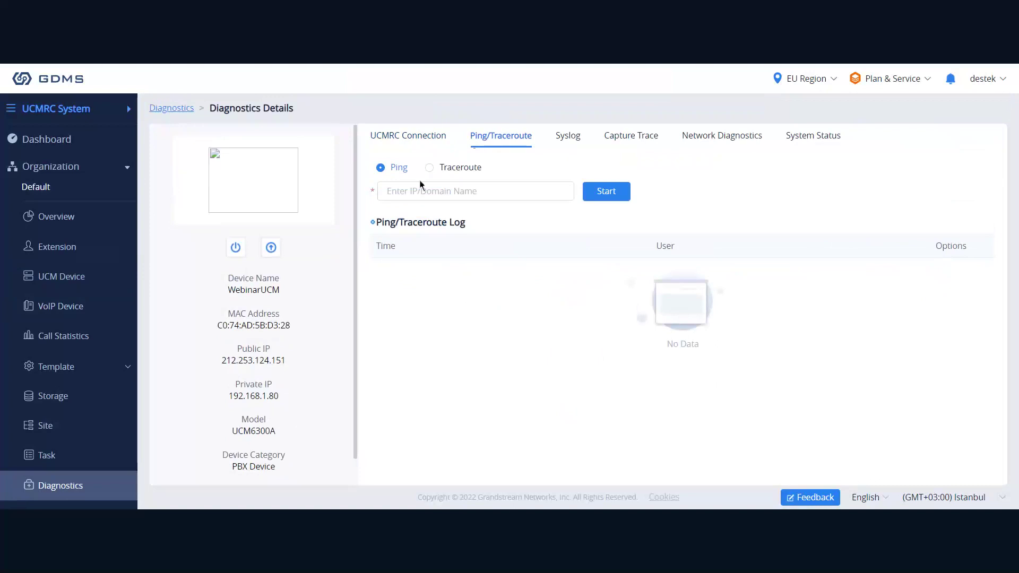
left_click(564, 142)
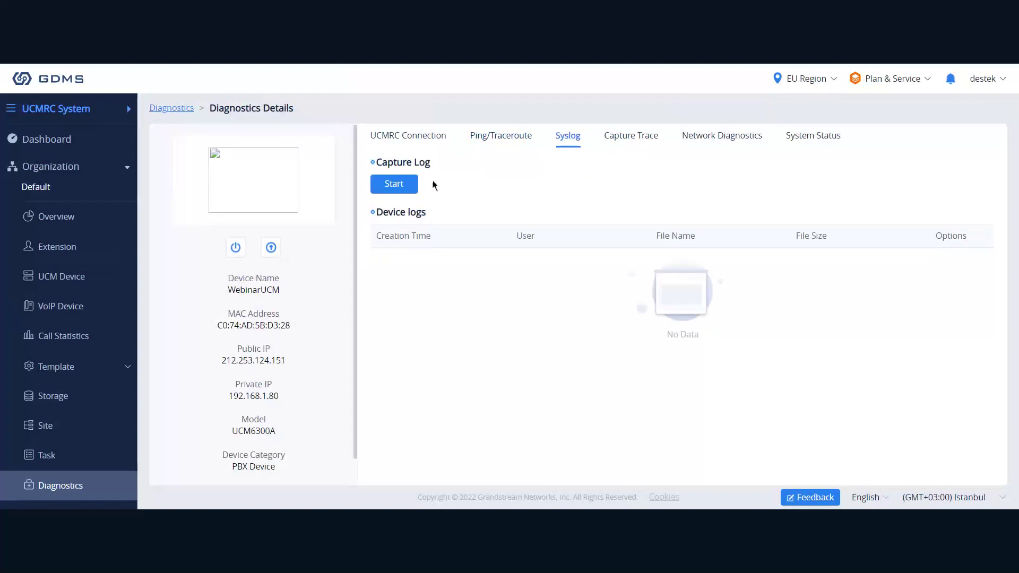
left_click(619, 137)
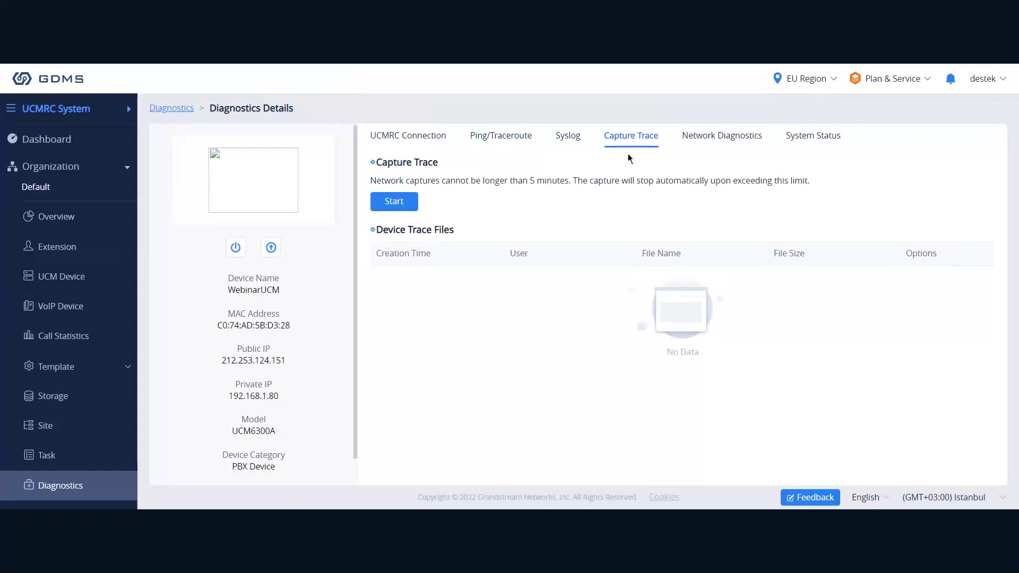
left_click(722, 136)
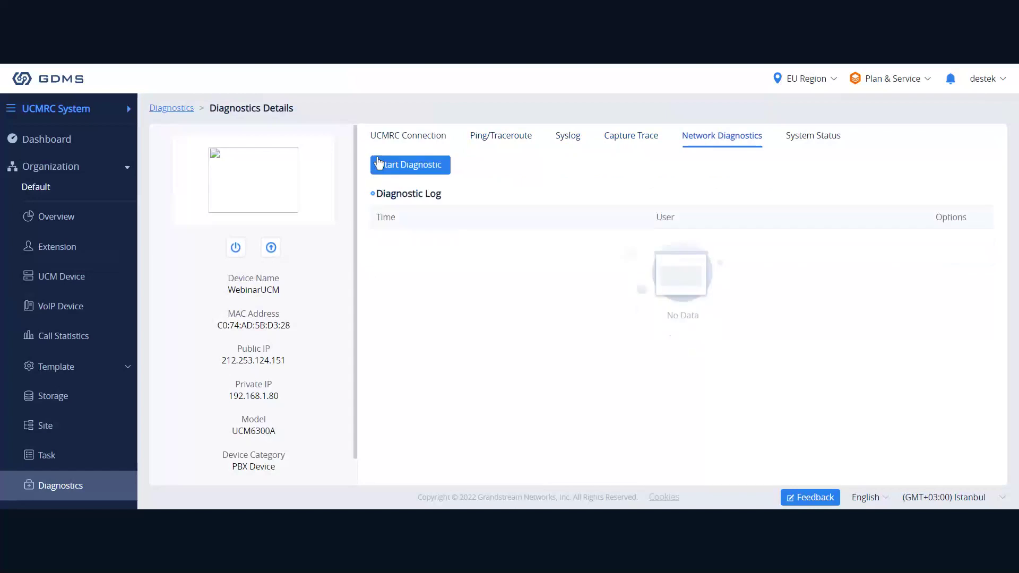
left_click(813, 138)
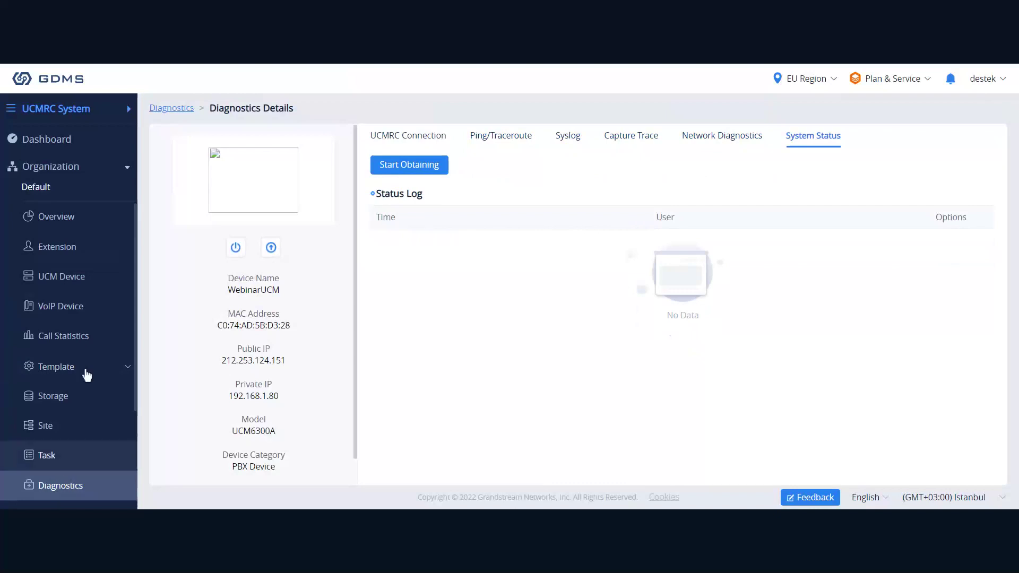
left_click(68, 278)
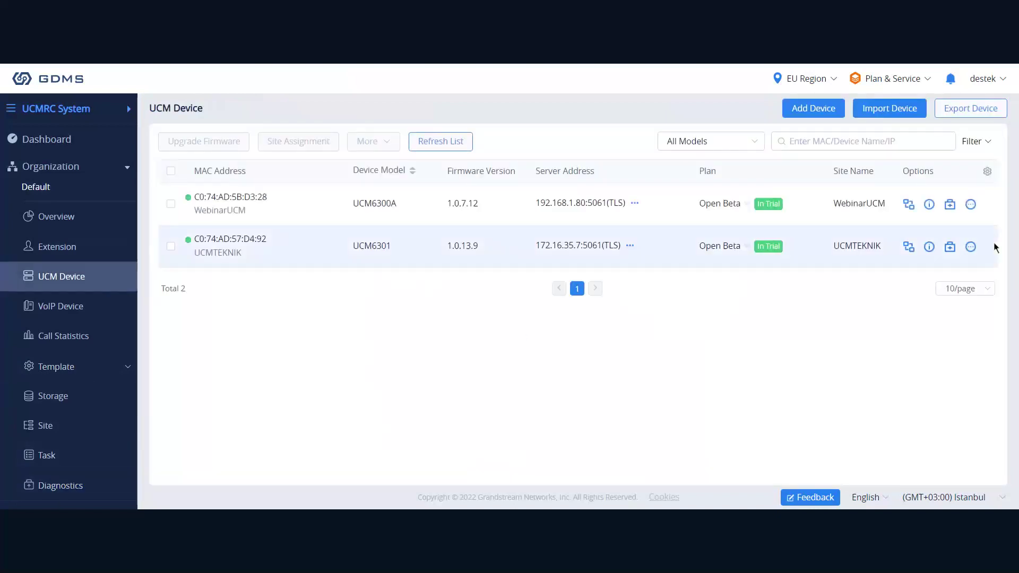
Choose Task History from WebinarUCM's more-options menu to see its empty task list.
left_click(970, 205)
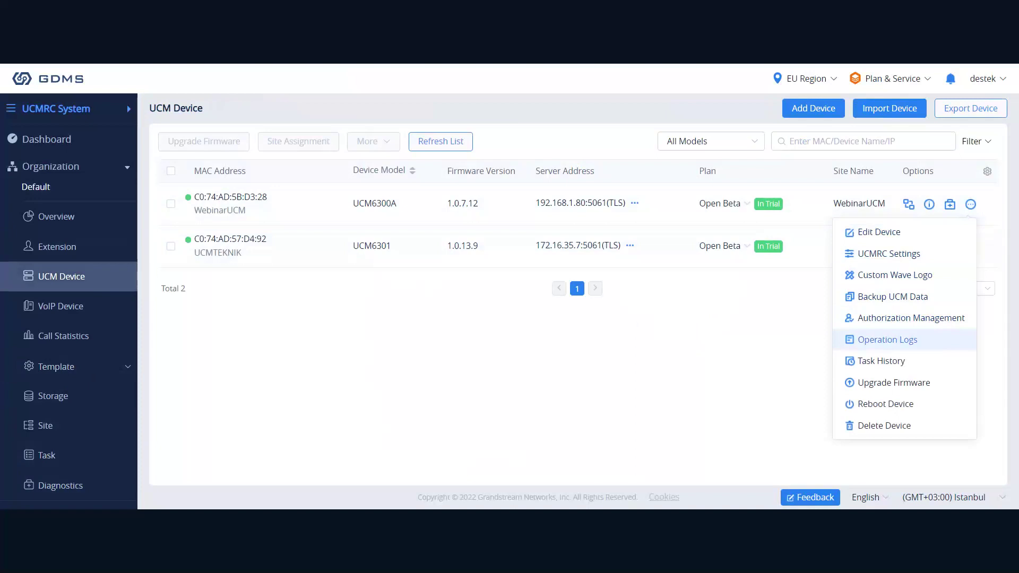
left_click(890, 366)
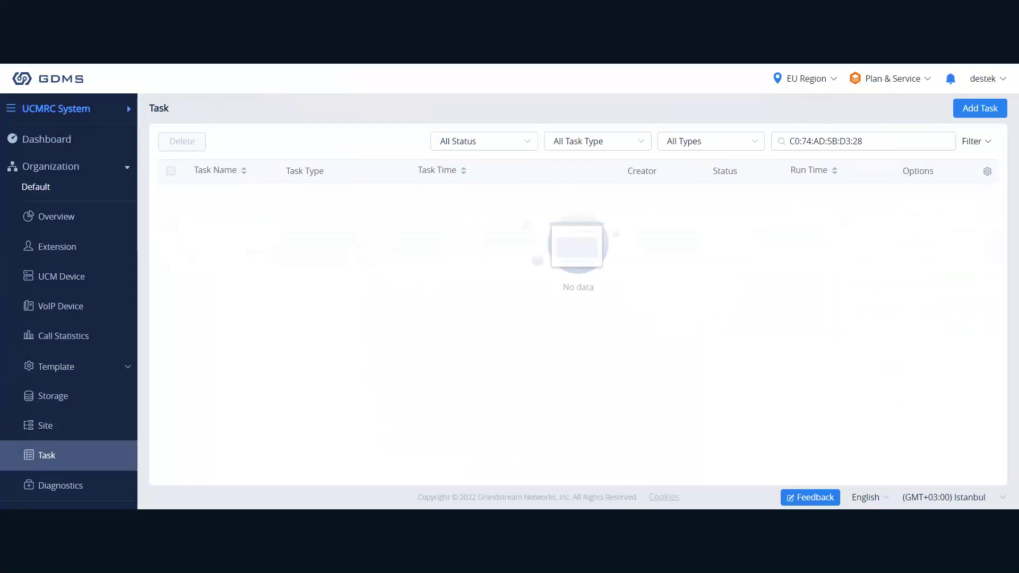
Return to the UCM Device list, show WebinarUCM's more actions, then go to VoIP Device.
left_click_drag(865, 141, 809, 139)
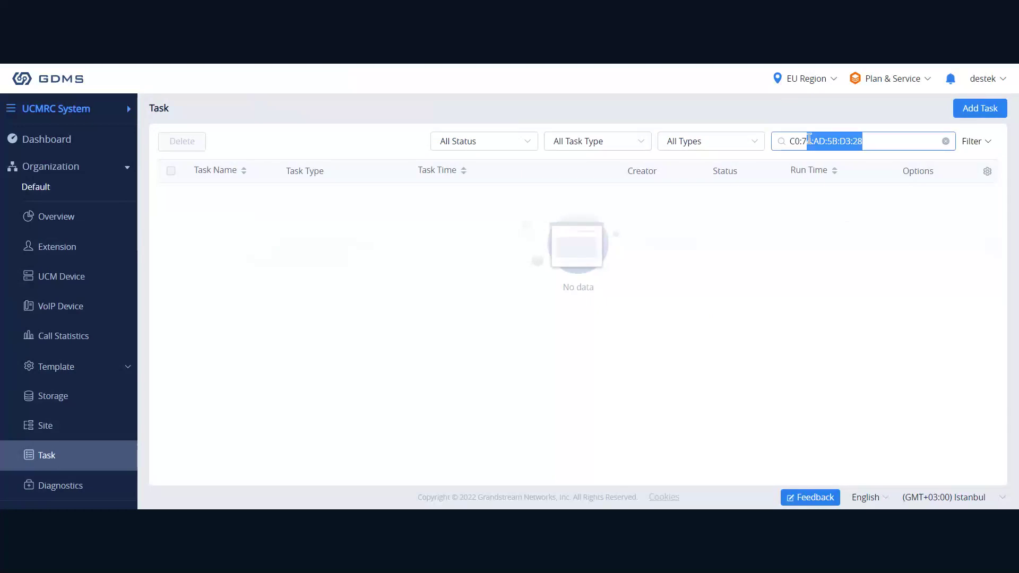
left_click(716, 201)
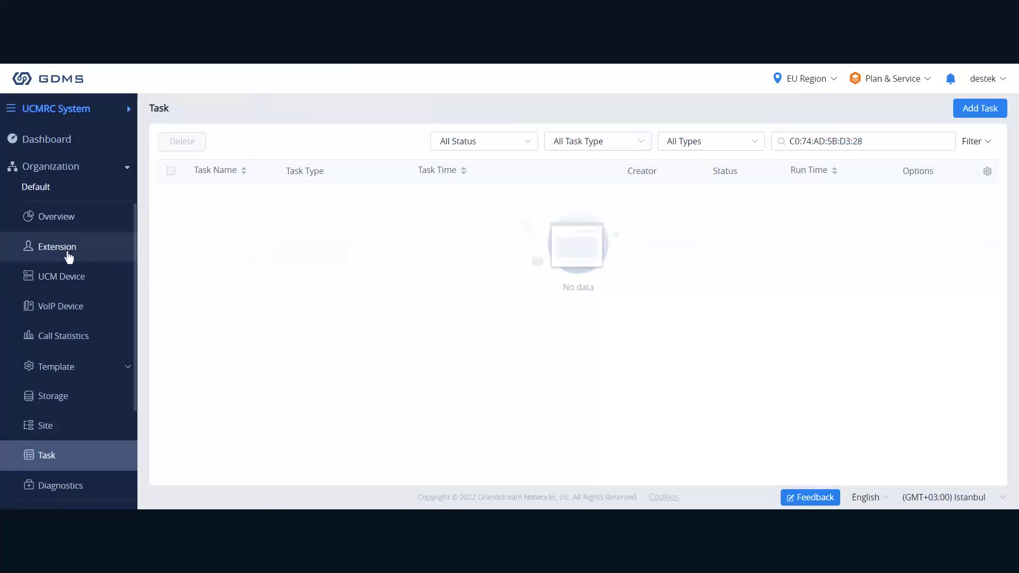
left_click(67, 276)
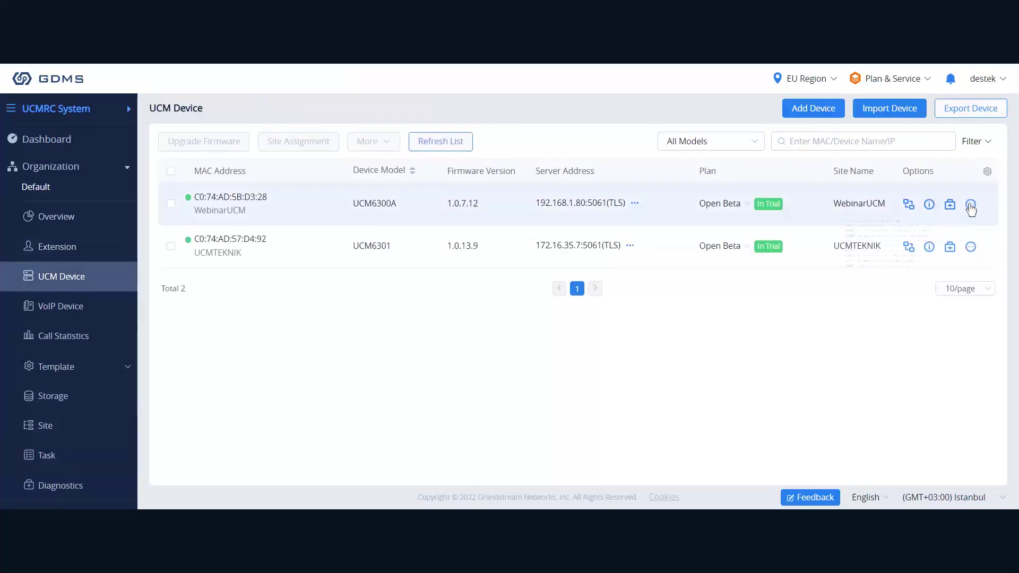
left_click(971, 204)
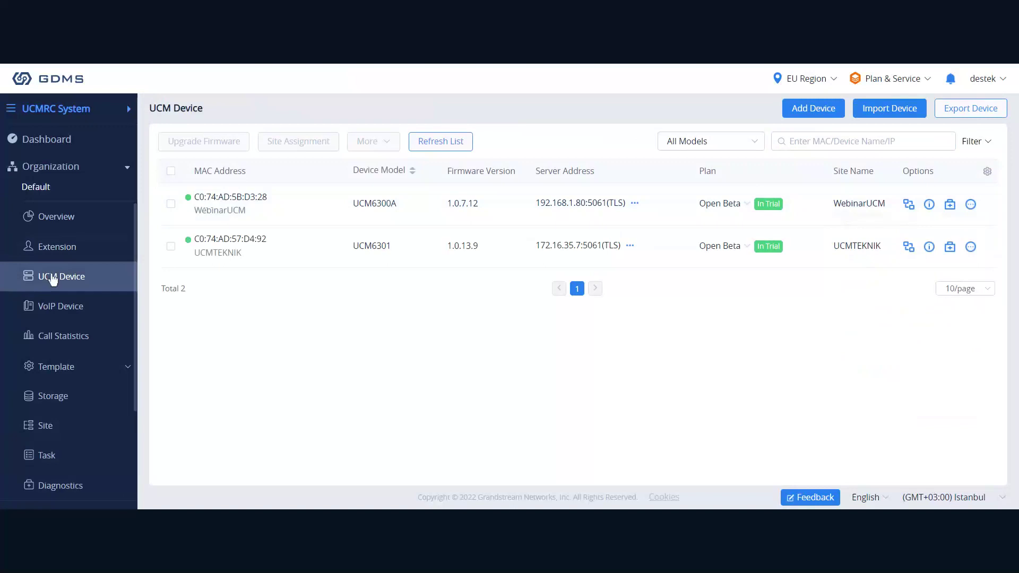
left_click(56, 306)
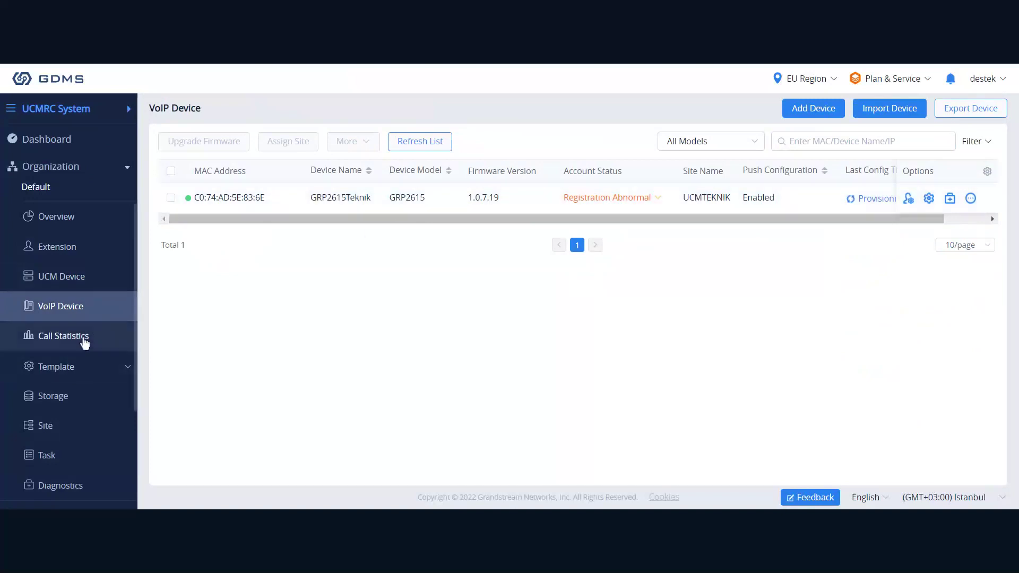
Go to the Call Statistics page from the left sidebar.
left_click(83, 341)
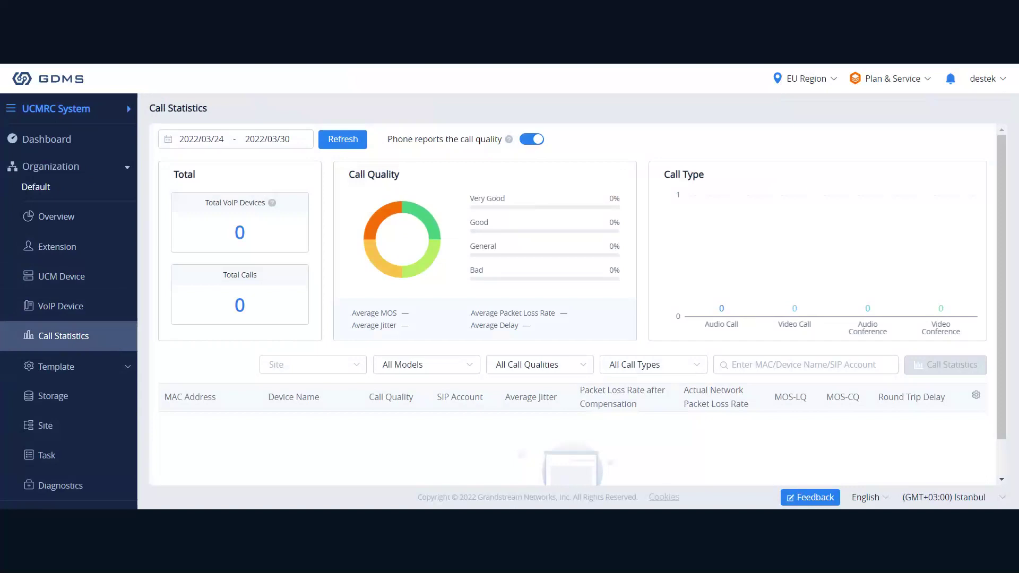
Reload the call statistics, then open the By Model list under Template.
scroll(439, 410, "down", 1)
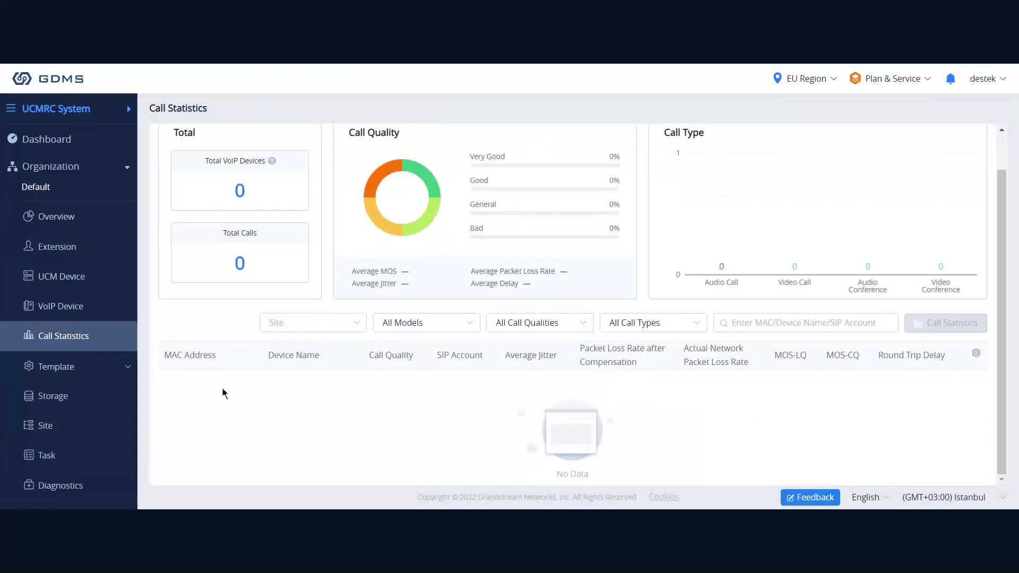
scroll(228, 385, "up", 1)
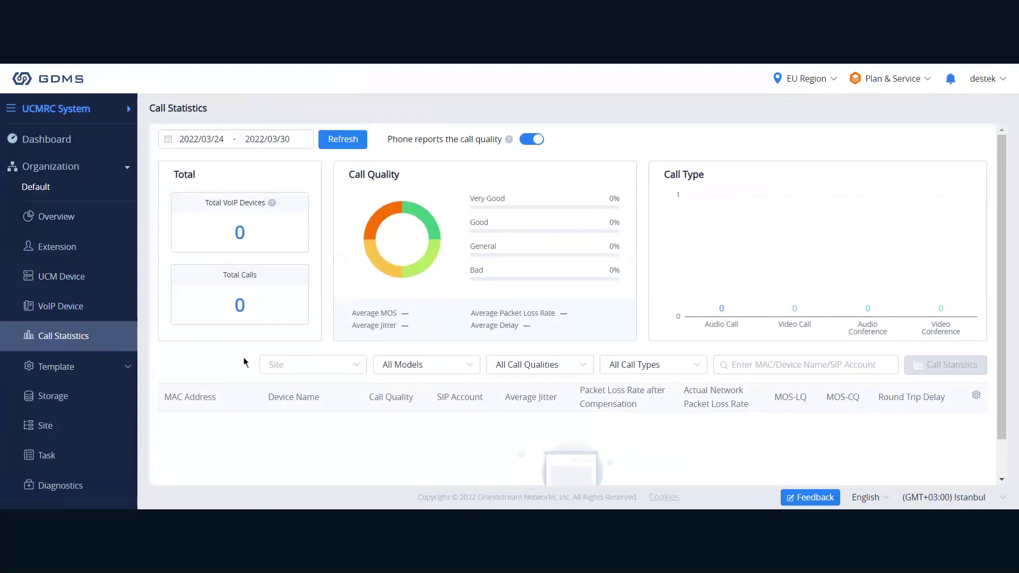
left_click(355, 144)
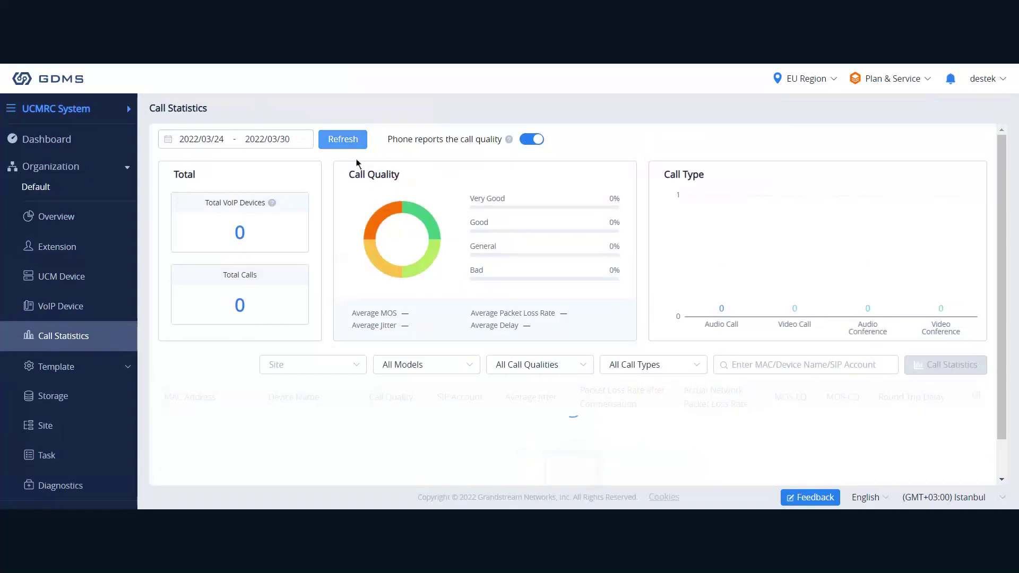
scroll(403, 391, "down", 1)
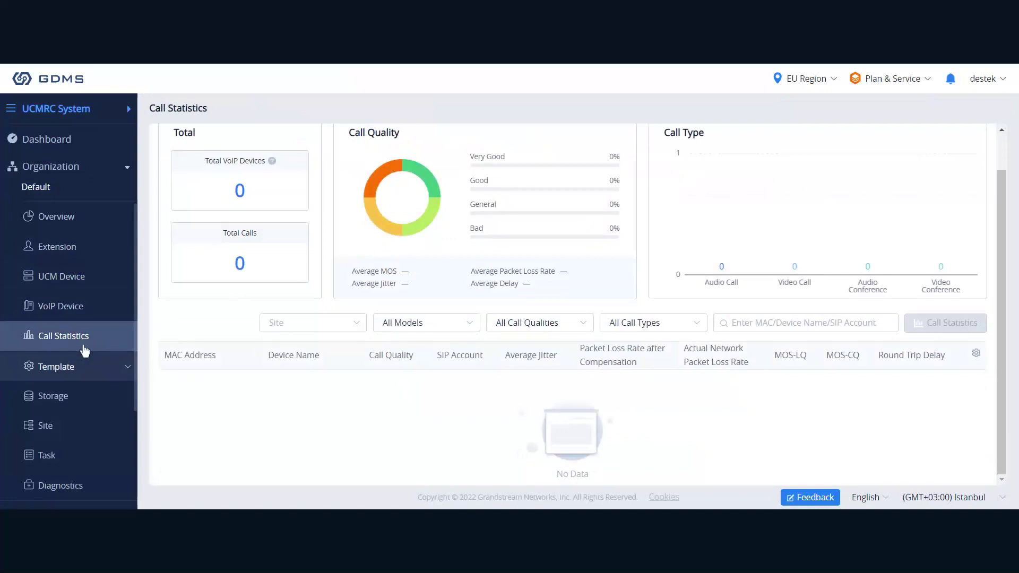
left_click(83, 377)
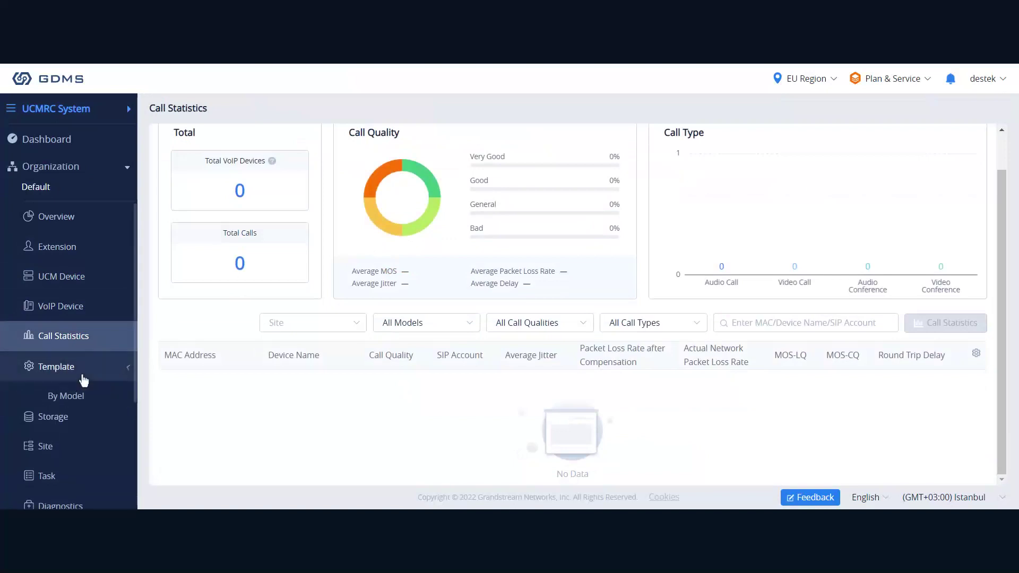
scroll(84, 374, "down", 2)
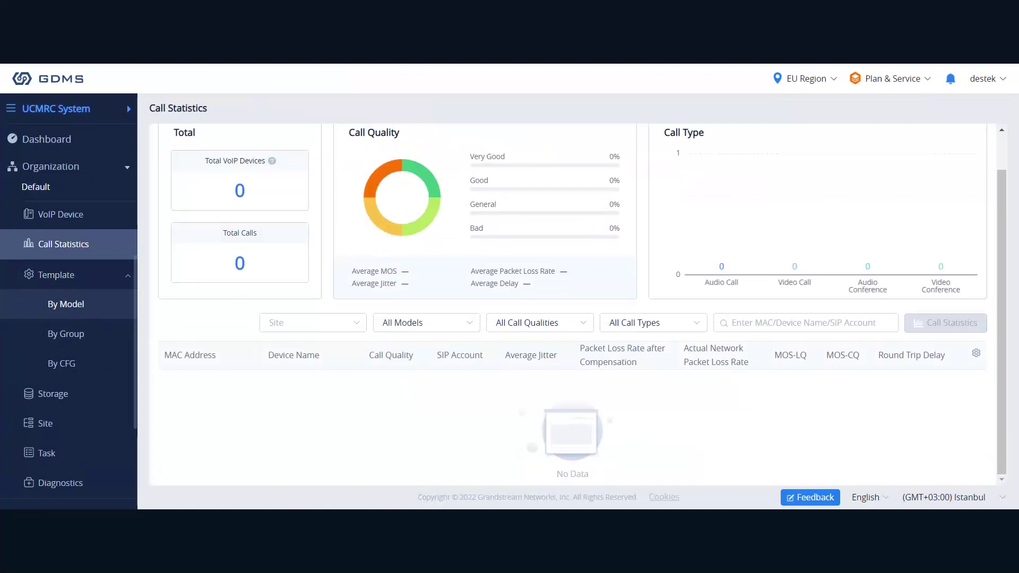
left_click(93, 314)
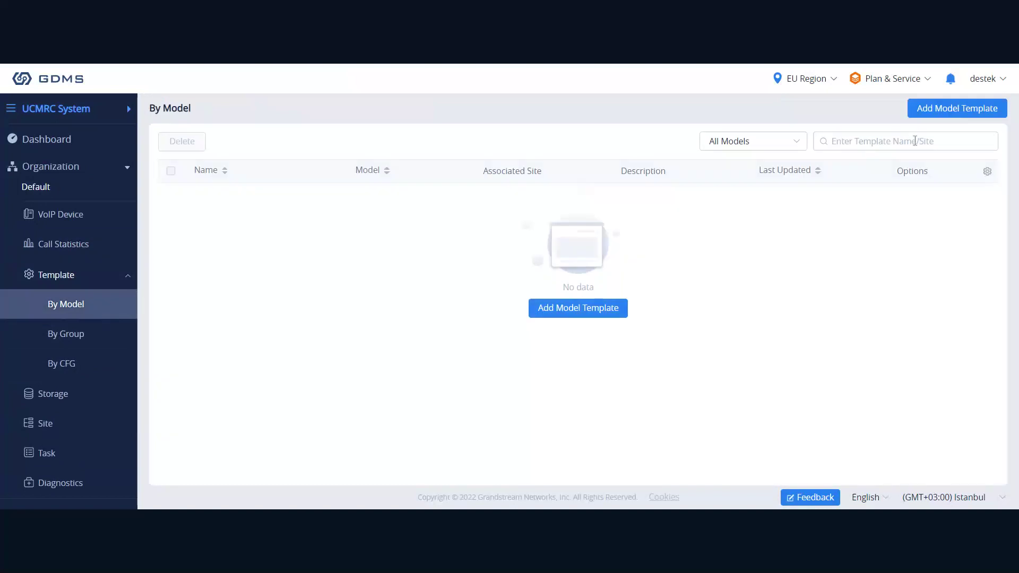
Add a model template named 'Test' and select GRP2601 as its device model.
left_click(573, 308)
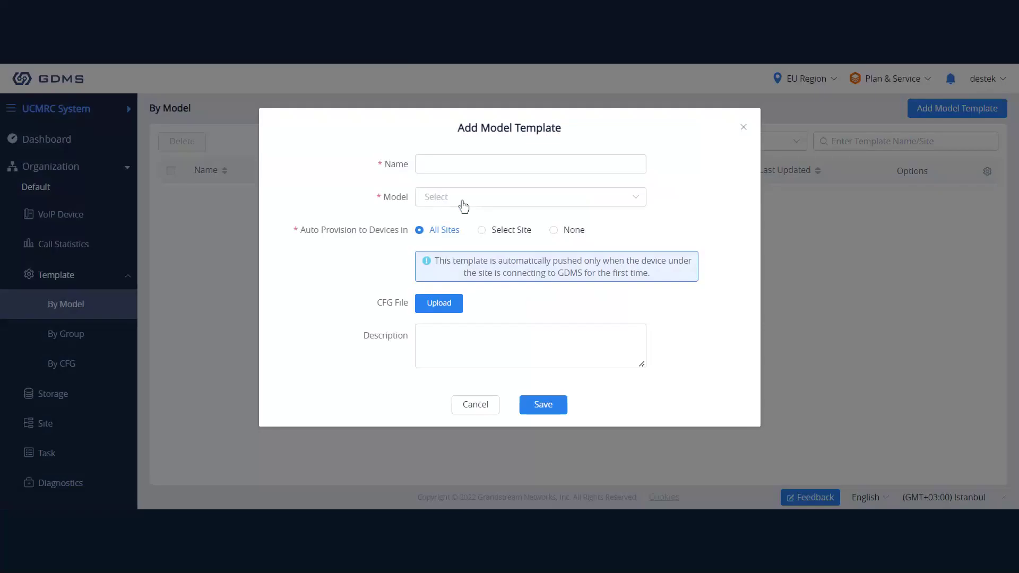
left_click(452, 166)
type("Test")
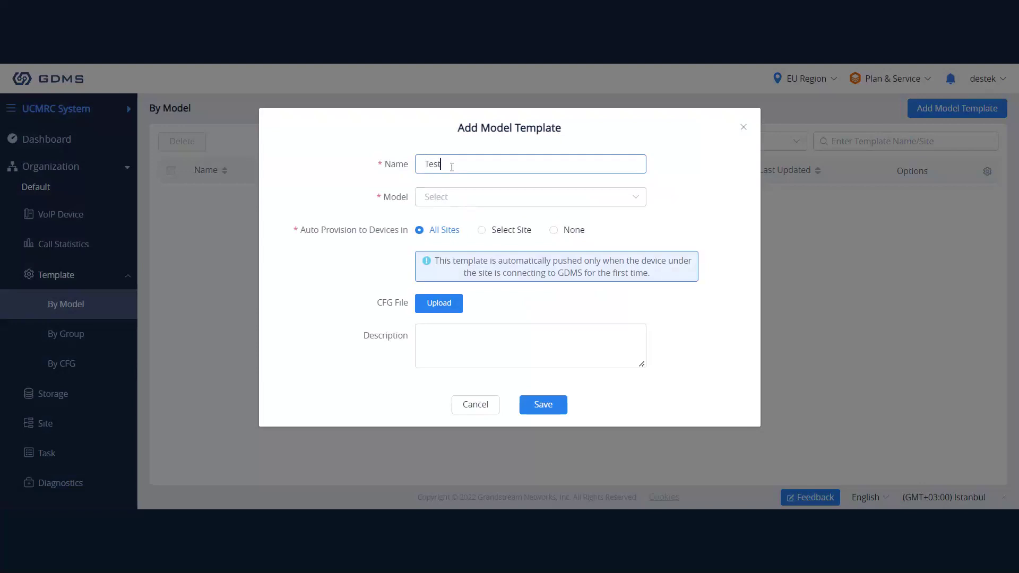
left_click(453, 198)
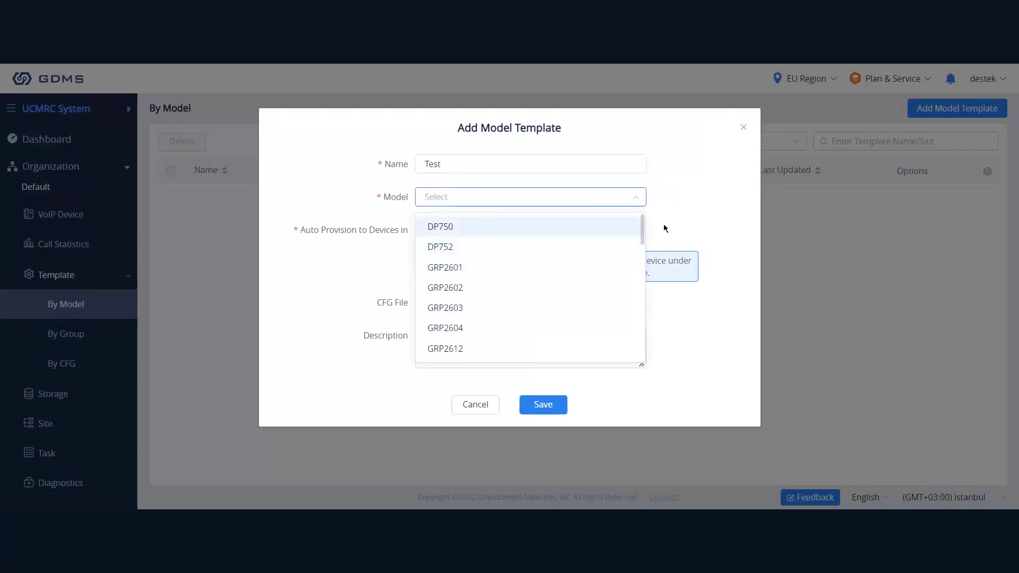
mouse_move(664, 229)
left_mouse_down()
mouse_move(642, 237)
mouse_move(644, 287)
mouse_move(647, 237)
left_mouse_up()
left_click(457, 266)
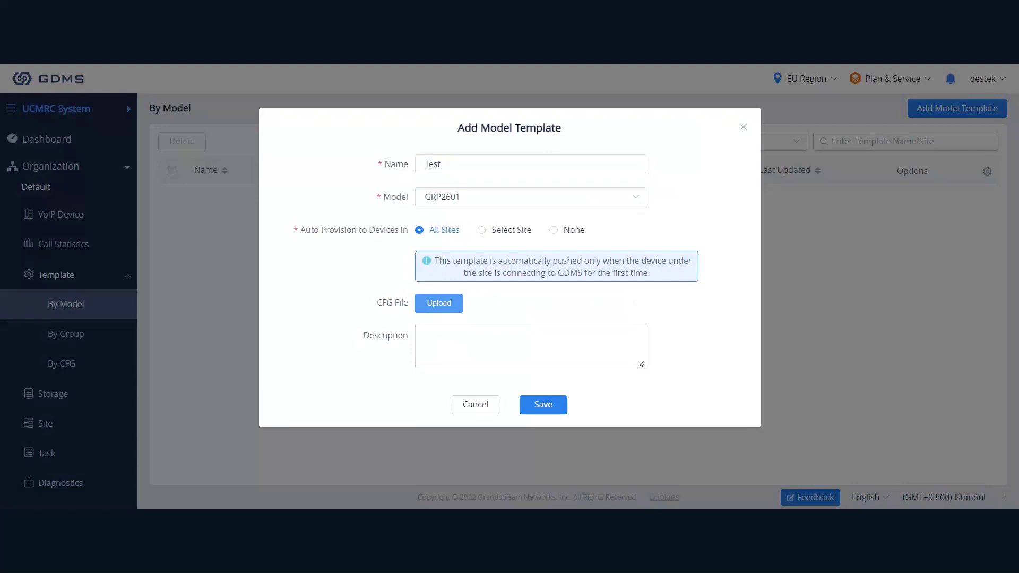
Enter 'sip server' as the description, then cancel the unsaved Test template.
left_click(536, 346)
type("sip se")
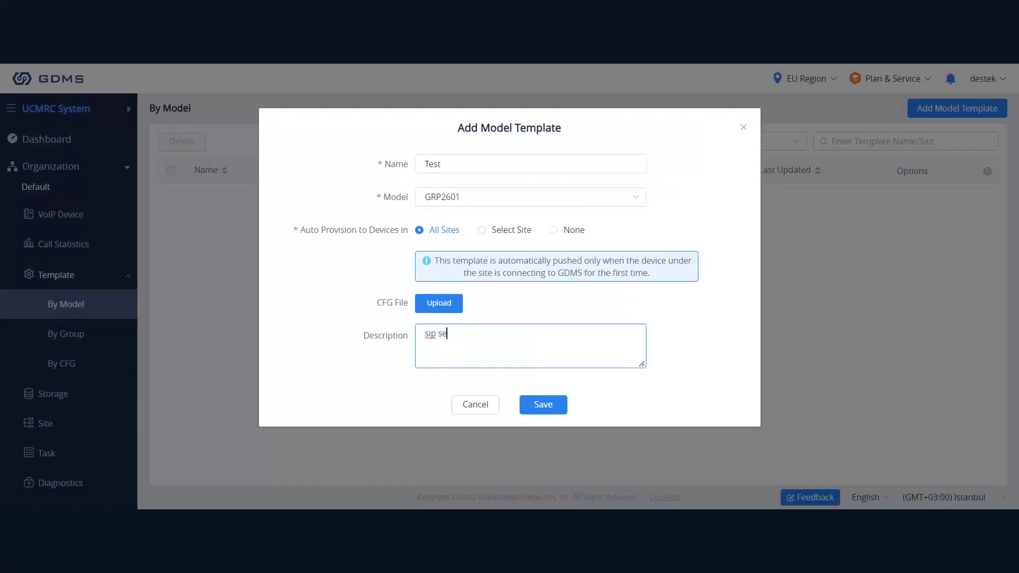
type("rver")
left_click(476, 405)
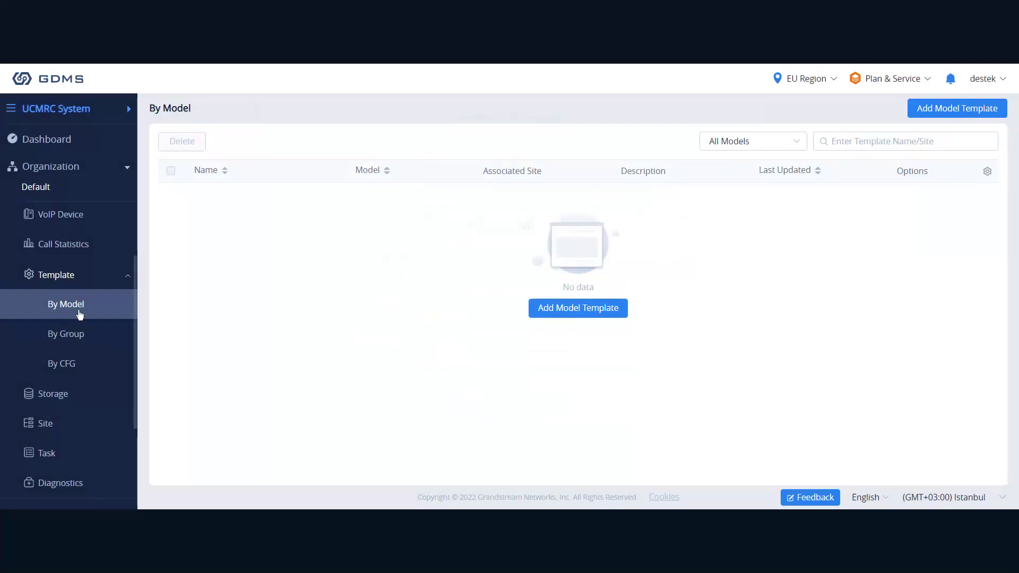
Draft a group template named 'test' of type GRP Series, then abandon it for the By CFG page.
left_click(82, 334)
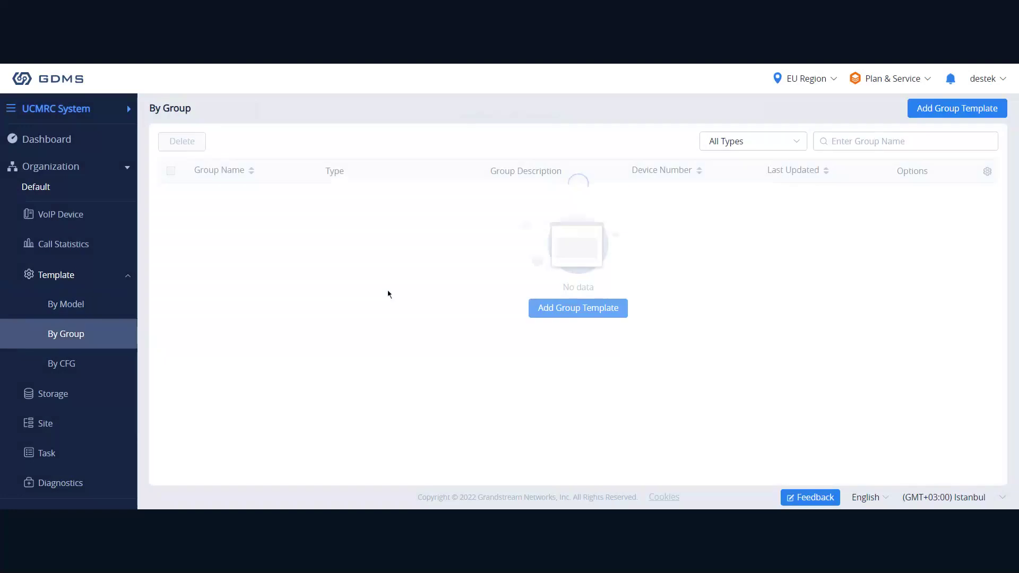
left_click(600, 311)
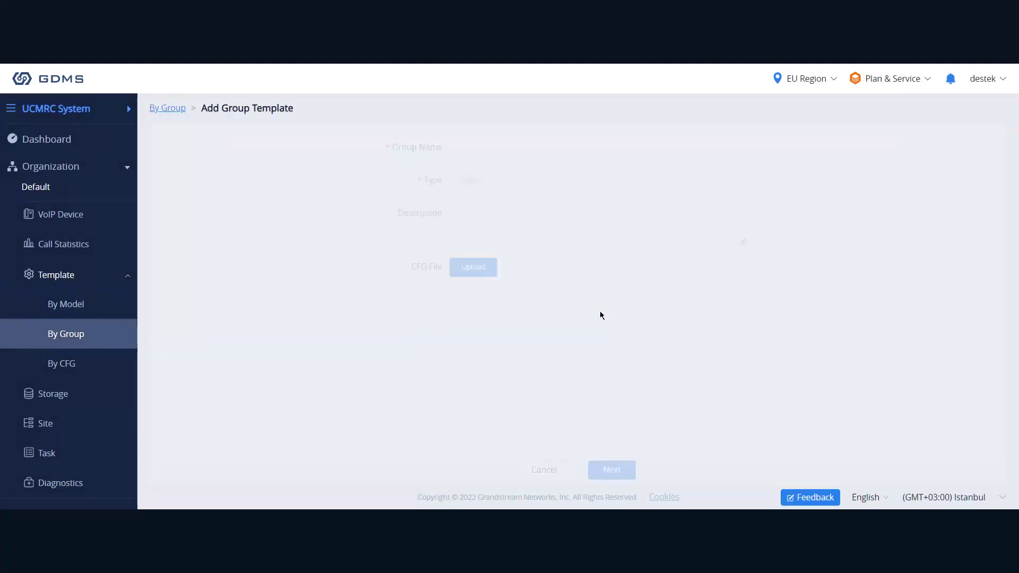
left_click(466, 147)
type("test")
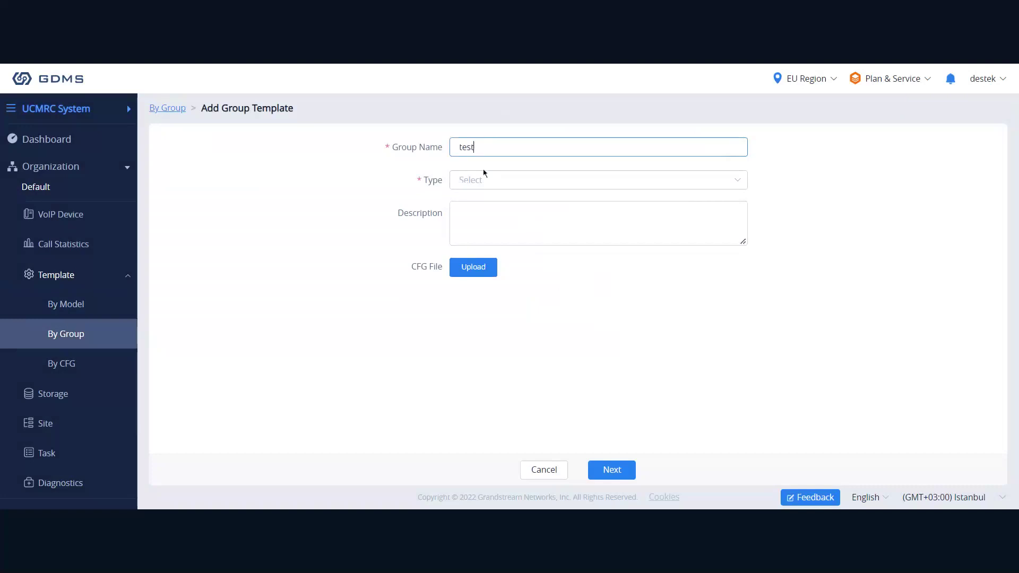
left_click(483, 181)
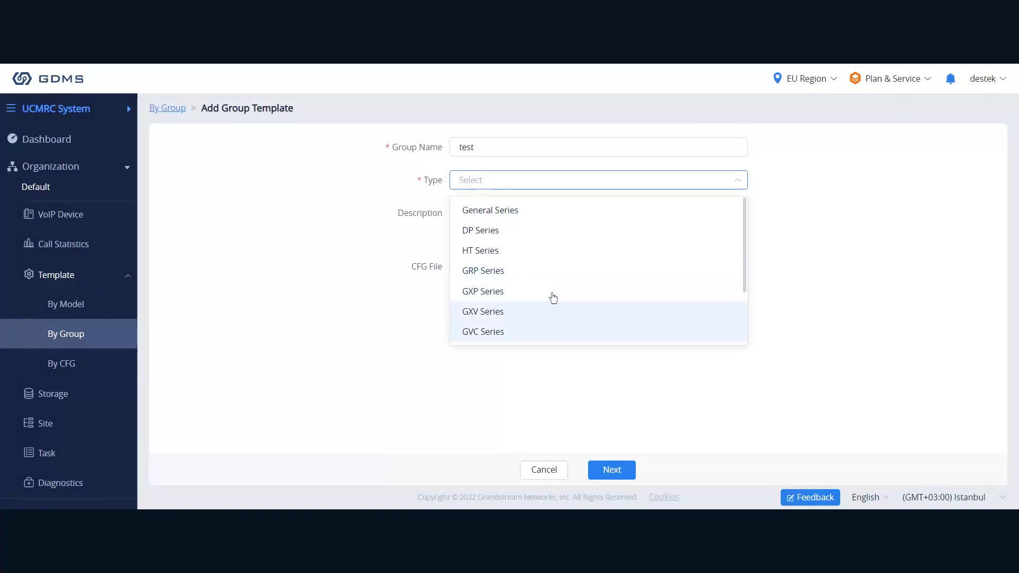
left_click(503, 282)
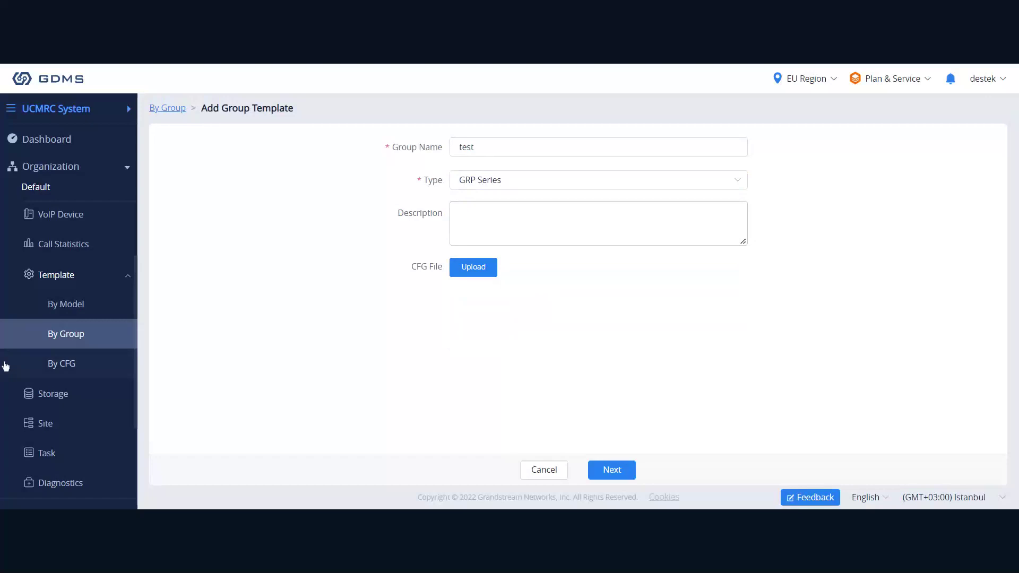
left_click(105, 369)
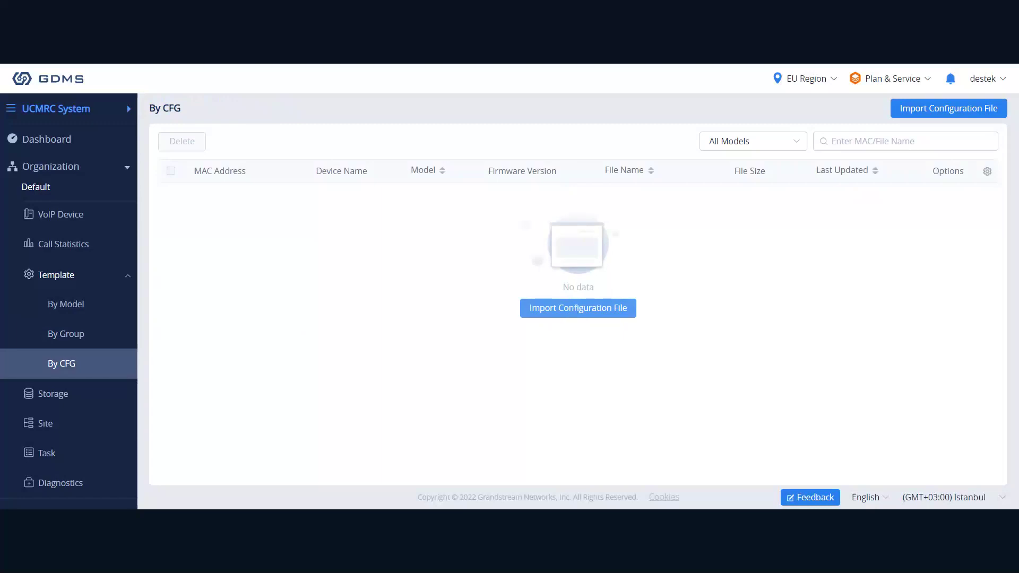
Open and cancel the configuration file import without uploading, then go to the Storage page.
left_click(578, 307)
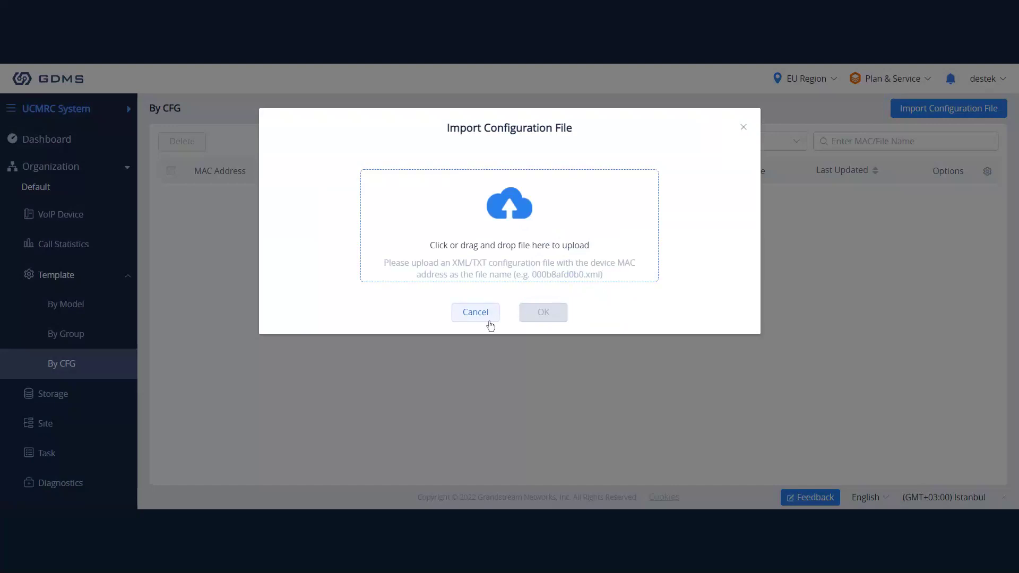
left_click(489, 318)
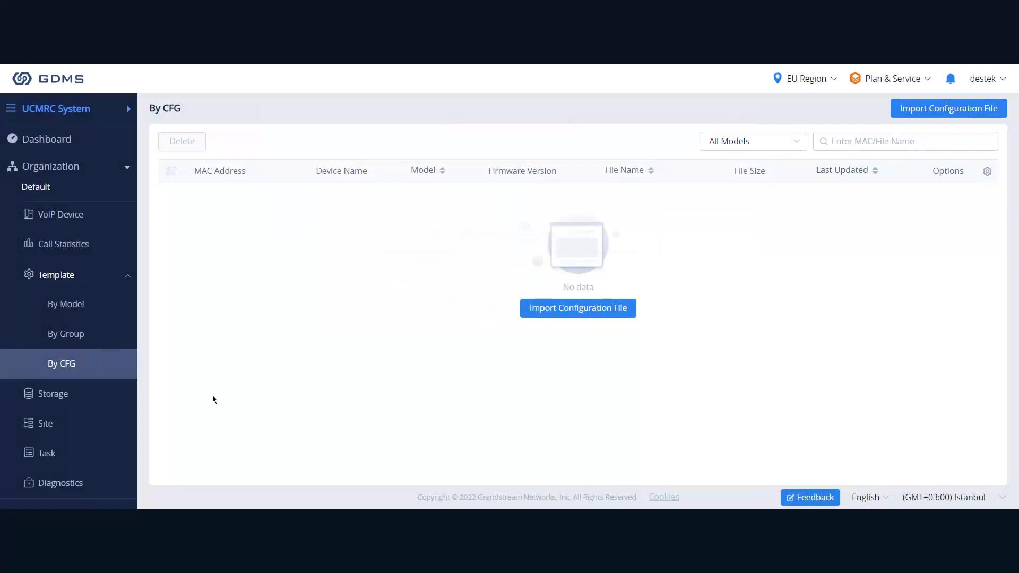
left_click(68, 399)
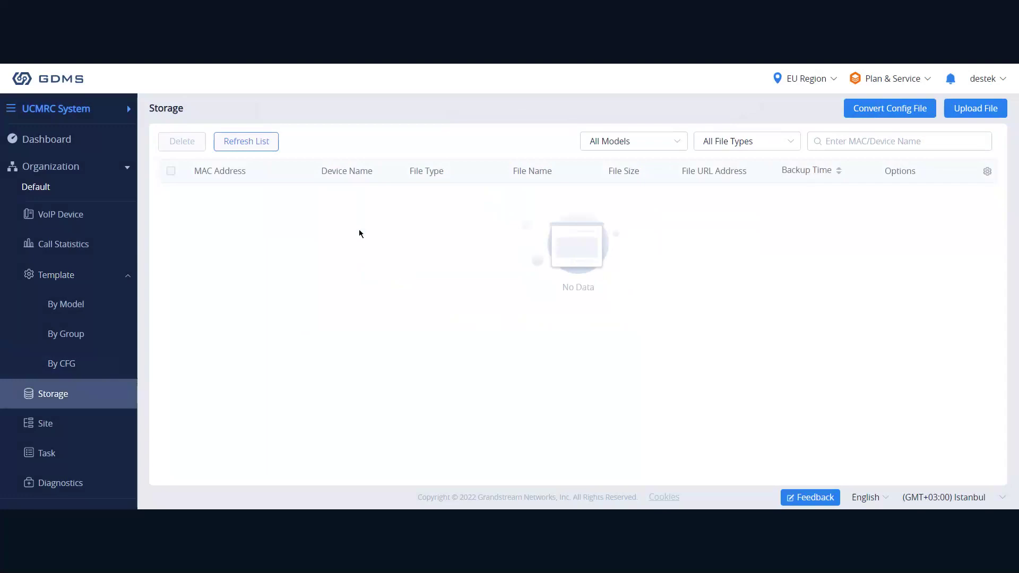
left_click(979, 112)
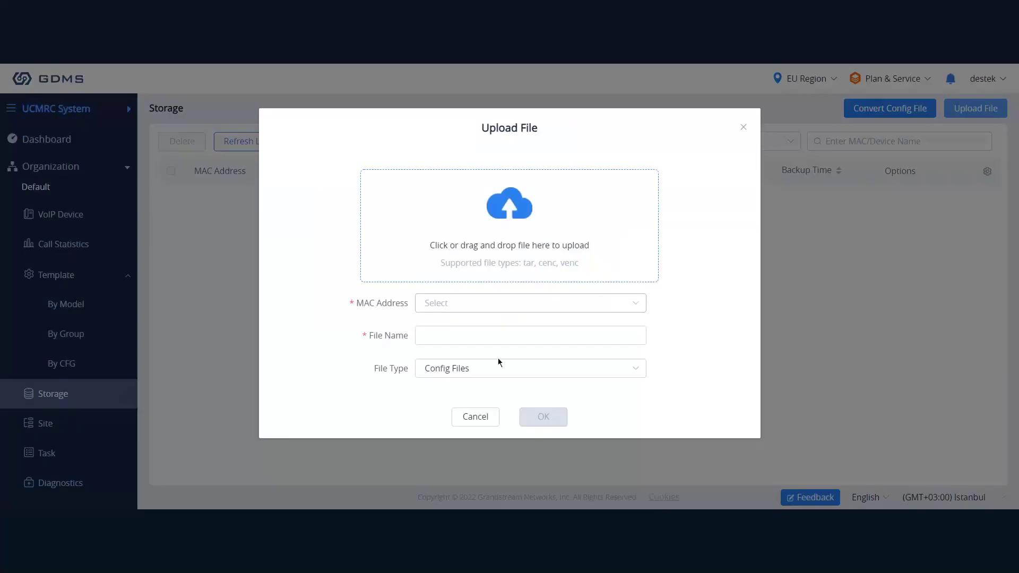
left_click(495, 309)
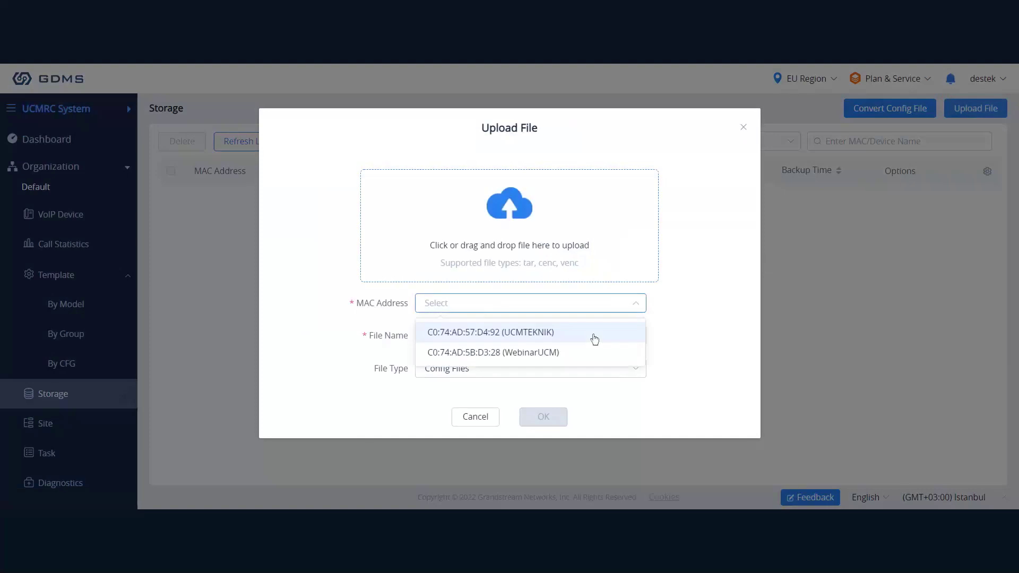
left_click(536, 333)
left_click(467, 336)
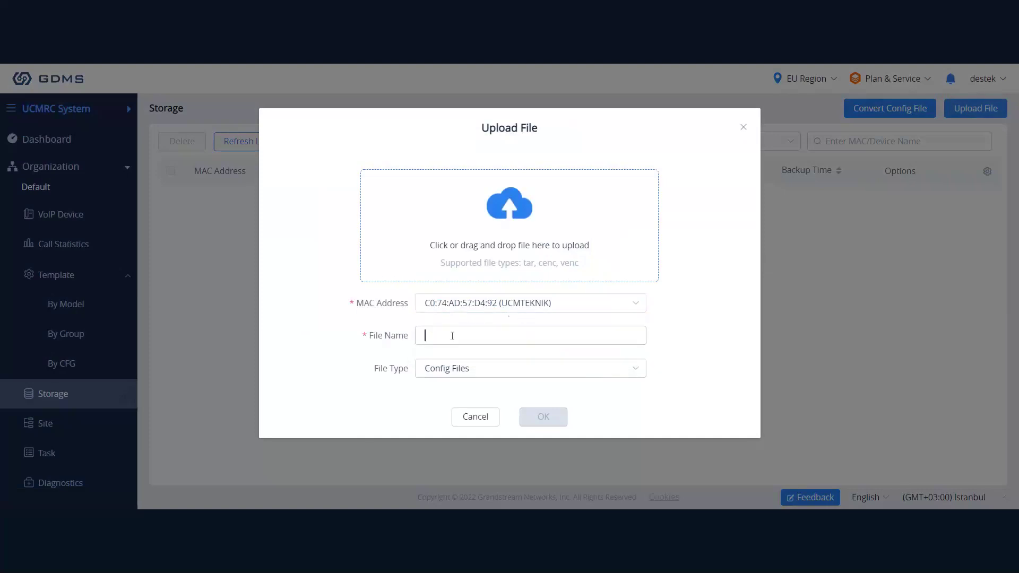
type("tet")
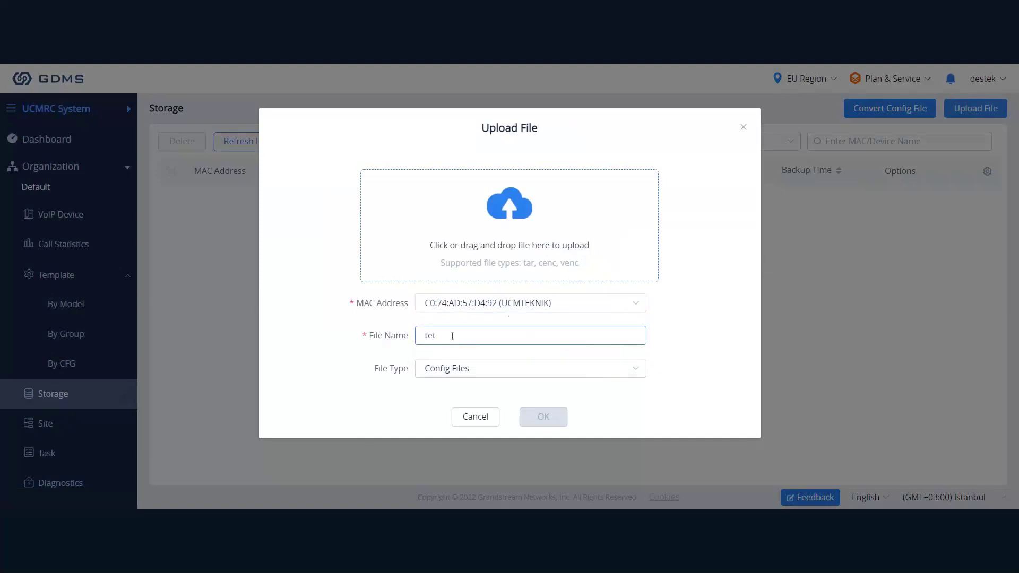
key("BackSpace")
type("st")
left_click(481, 377)
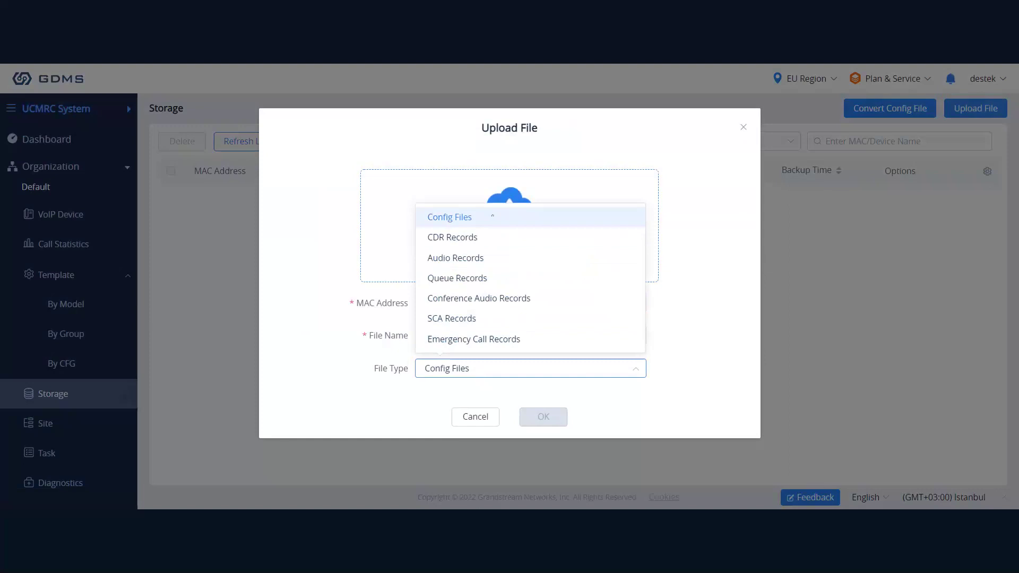
left_click(492, 216)
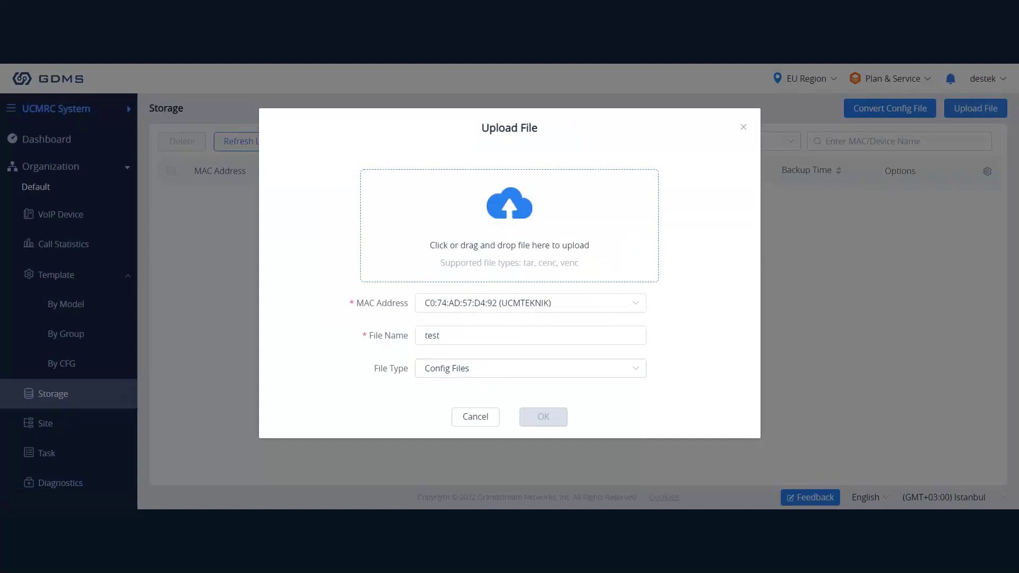
left_click(495, 369)
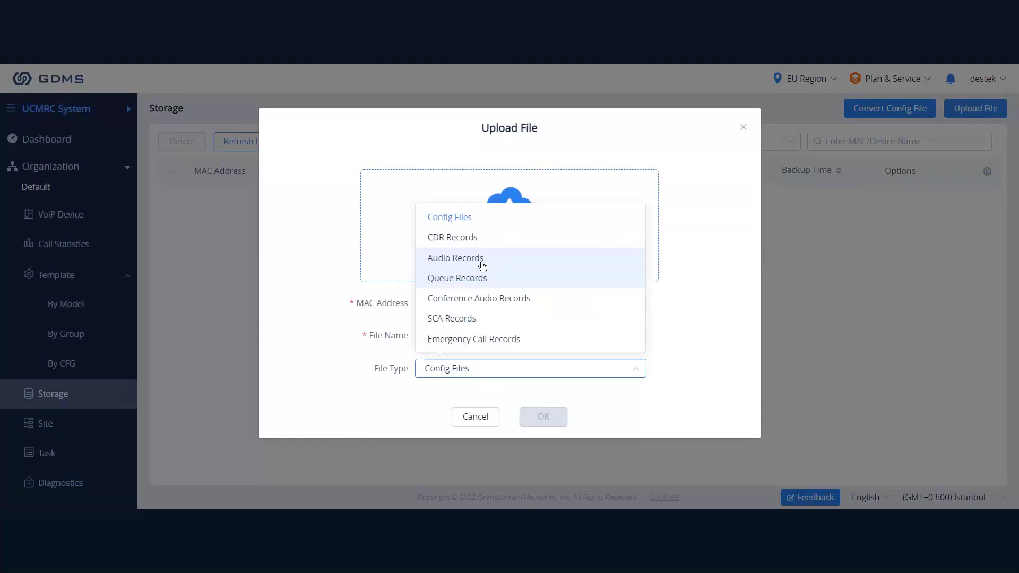
left_click(506, 398)
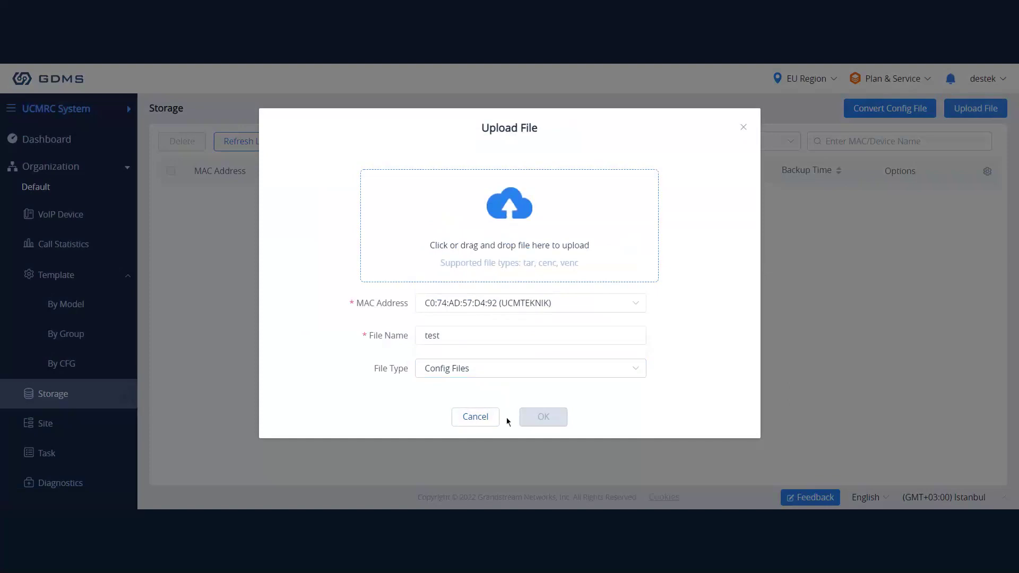
left_click(492, 419)
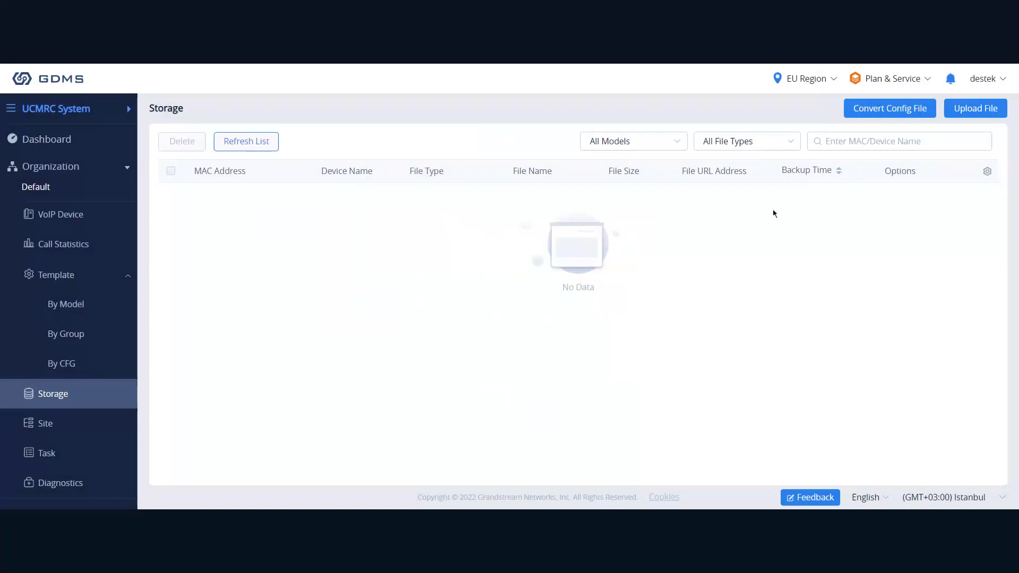
Open the Convert Config File dialog from the Storage page.
left_click(878, 113)
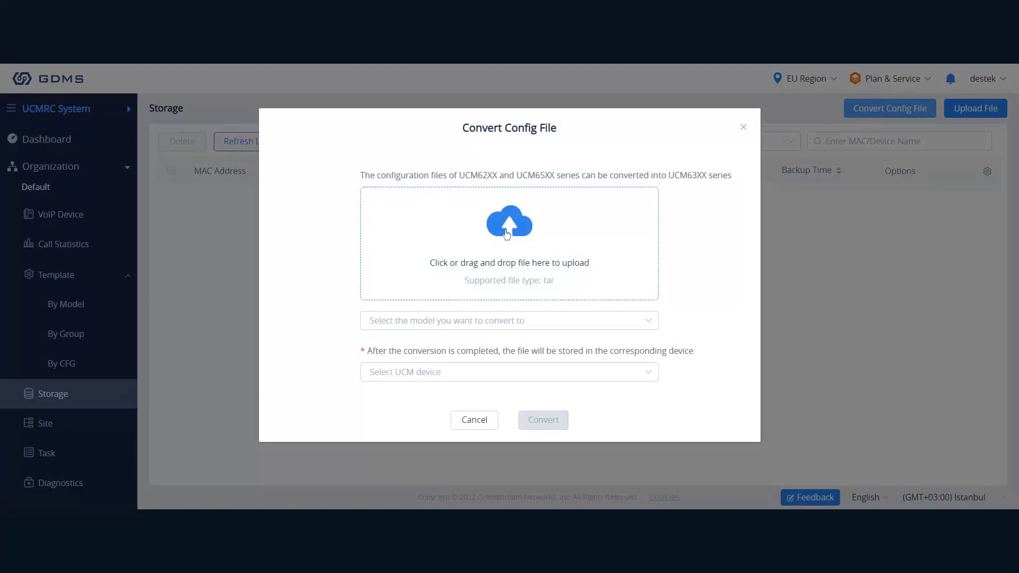
Choose UCM6300A as the target model and pick a device to store the converted file.
left_click(465, 331)
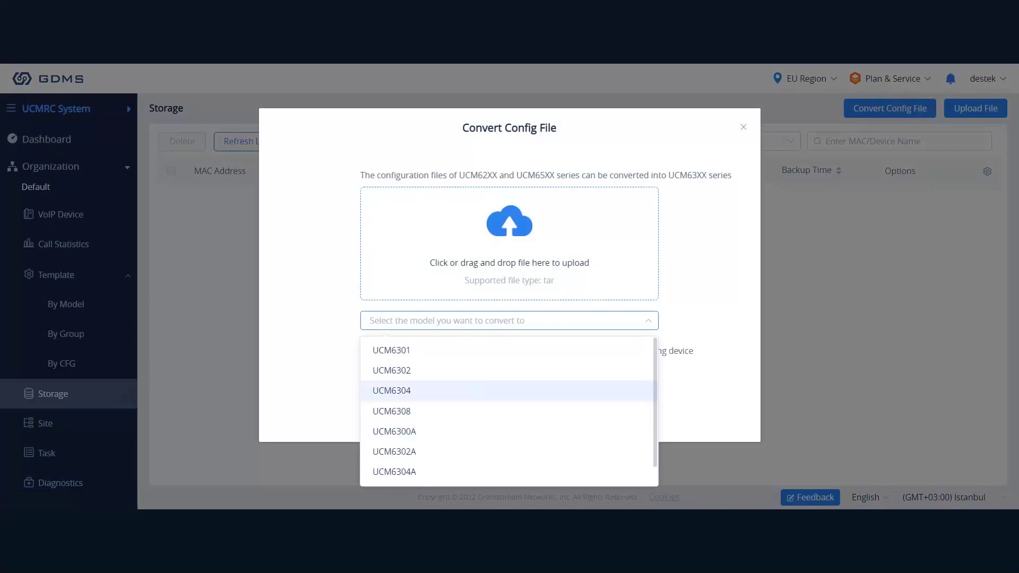
left_click(393, 431)
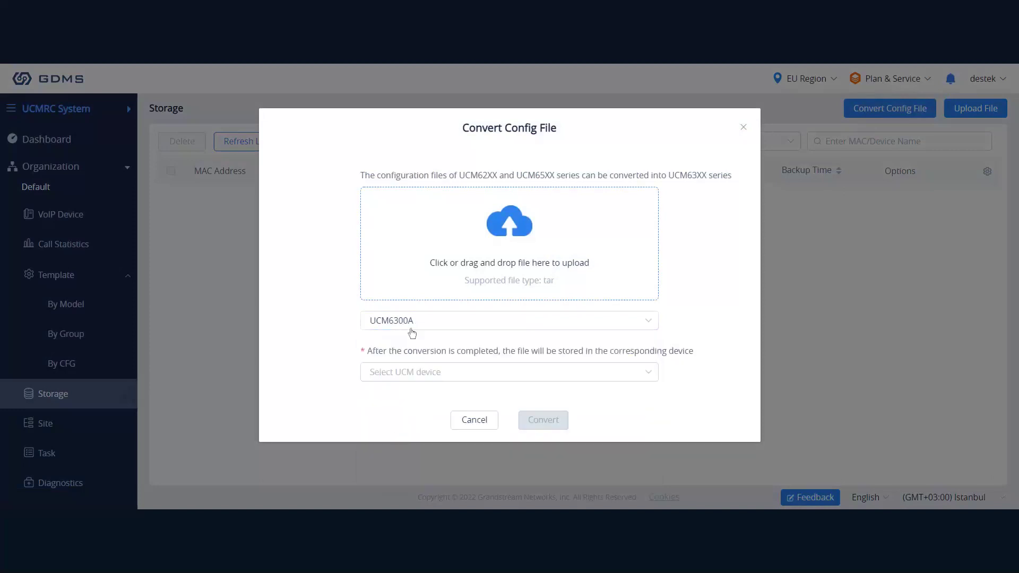
left_click(407, 379)
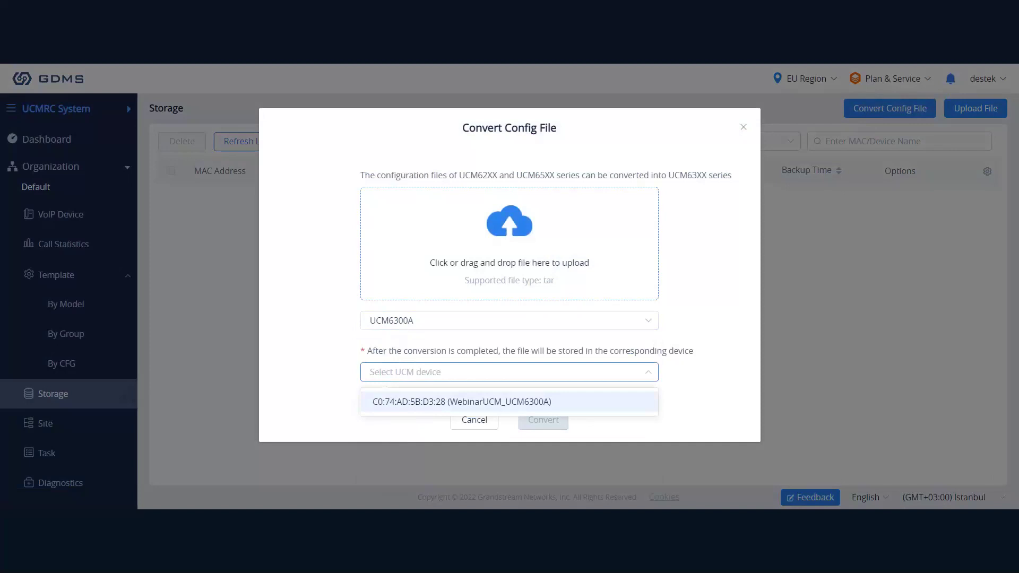
left_click(420, 402)
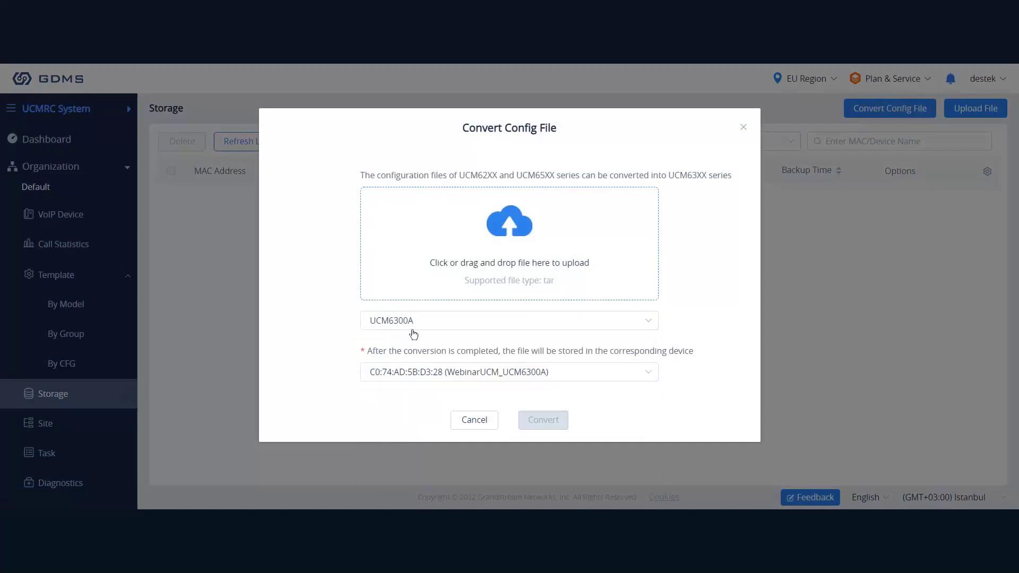
Switch the target model to UCM6302, find no devices available, and cancel the conversion.
left_click(412, 325)
left_click(420, 371)
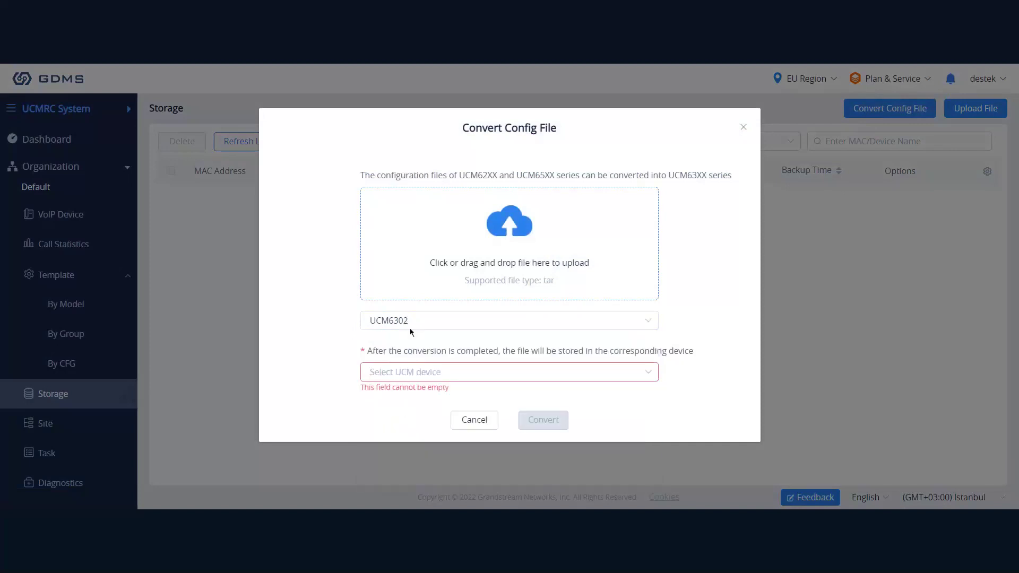
left_click(441, 374)
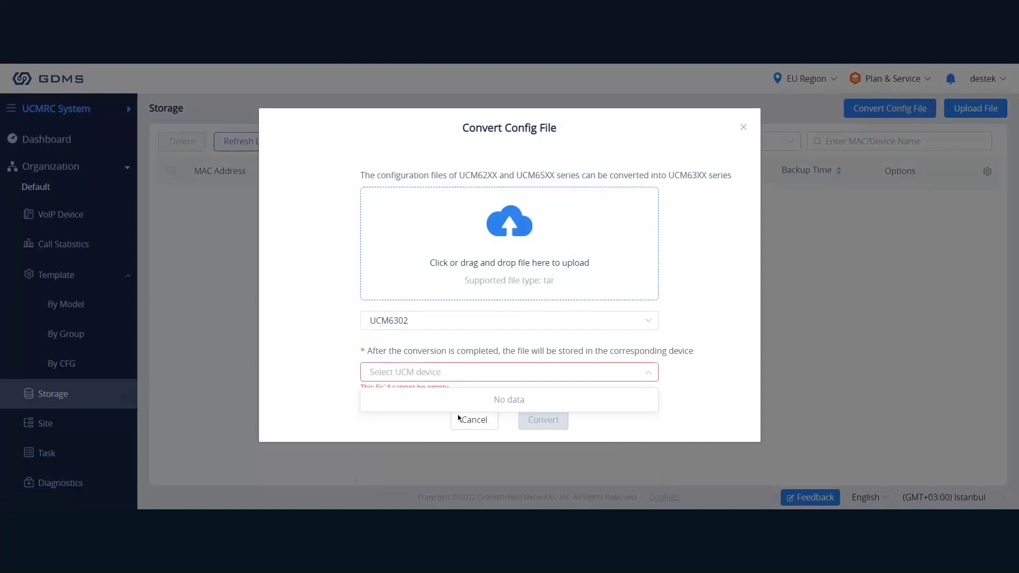
left_click(512, 381)
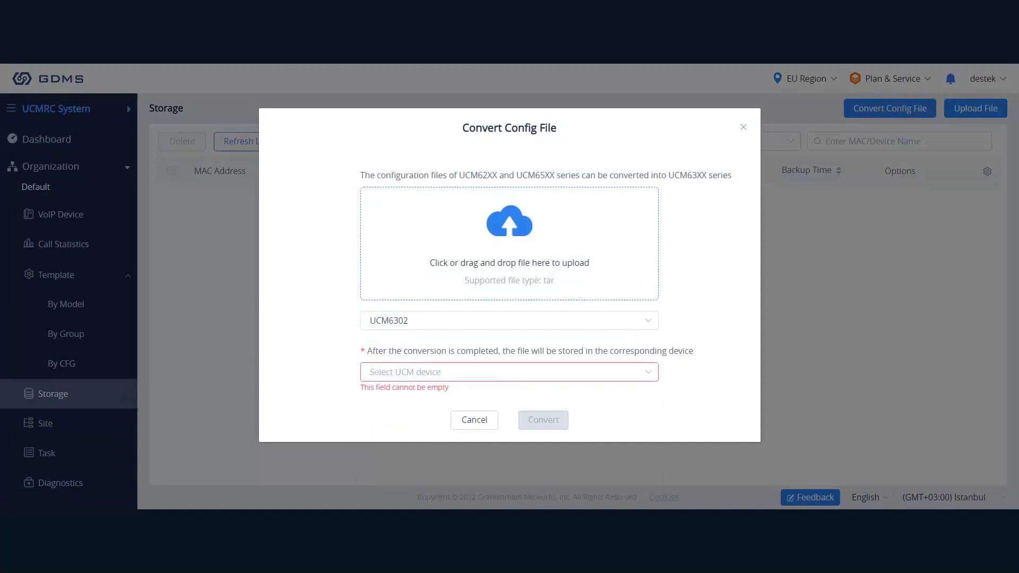
left_click(472, 419)
scroll(73, 382, "down", 2)
On the Site page, review the UCMTEKNIK and WebinarUCM devices, ending on the empty Default site.
left_click(69, 334)
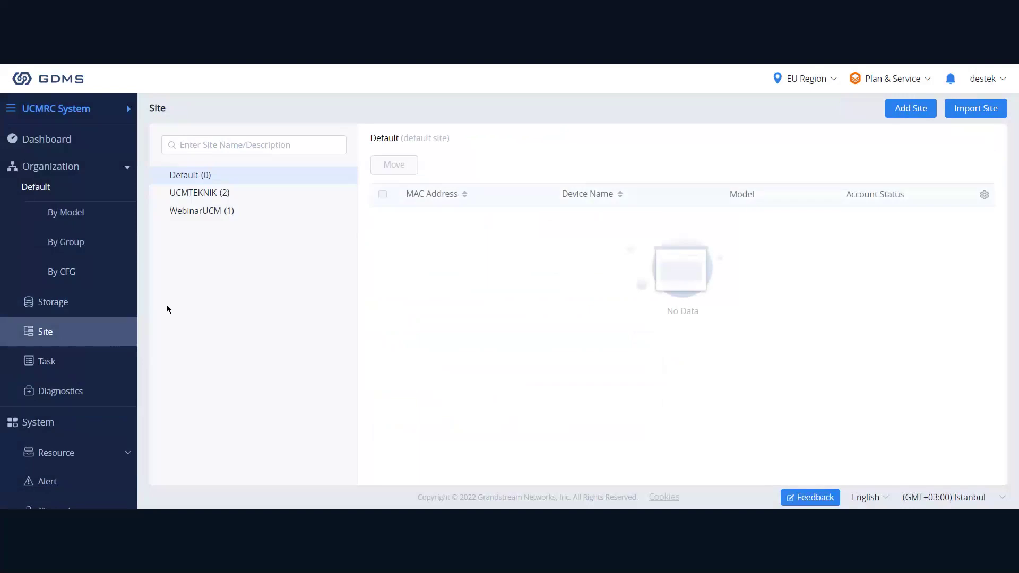
mouse_move(204, 201)
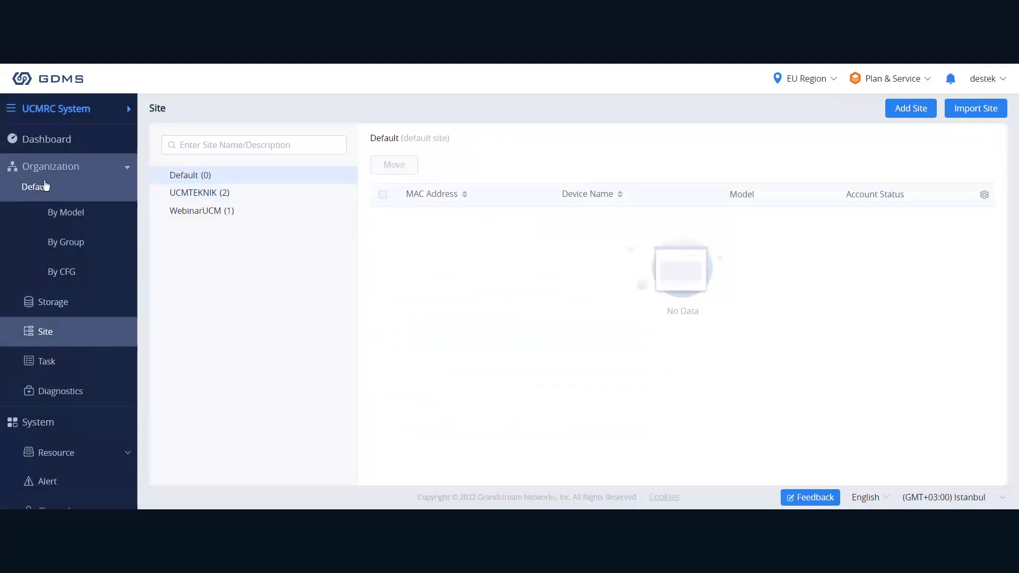
left_click(222, 203)
left_click(221, 207)
left_click(221, 203)
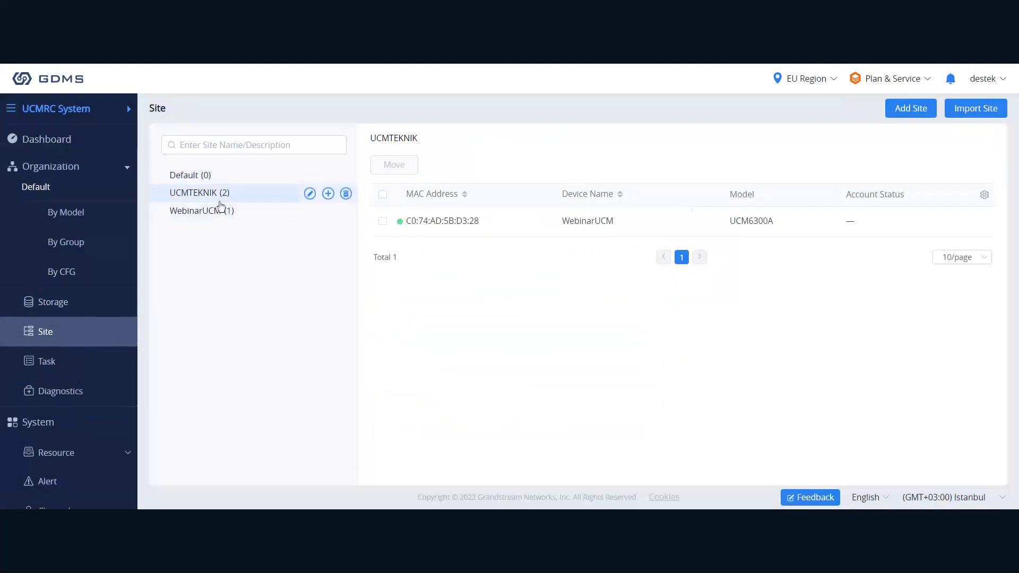
left_click(221, 209)
left_click(214, 182)
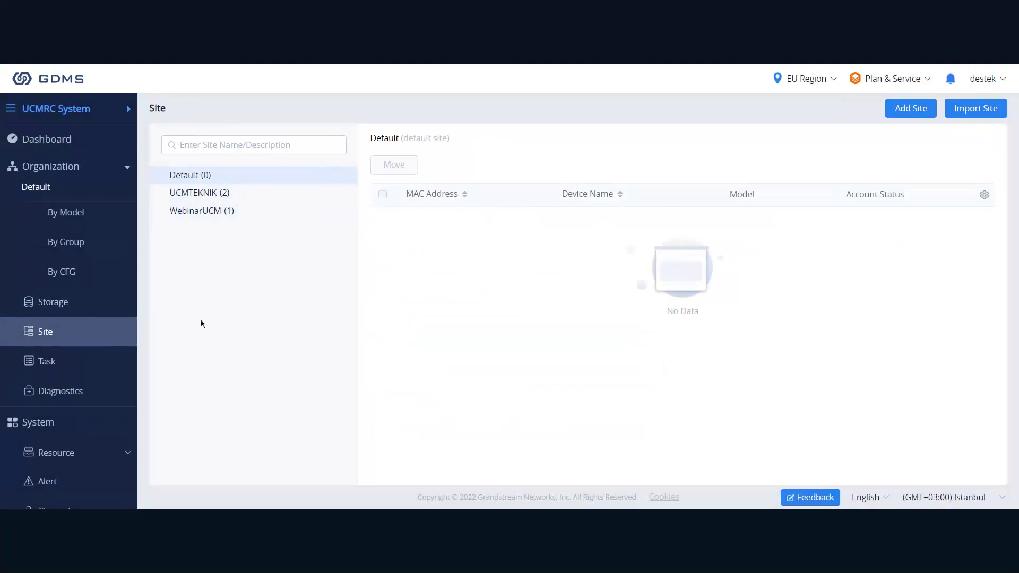
Add a task named 'test' with its Task Time set to Interval.
left_click(96, 366)
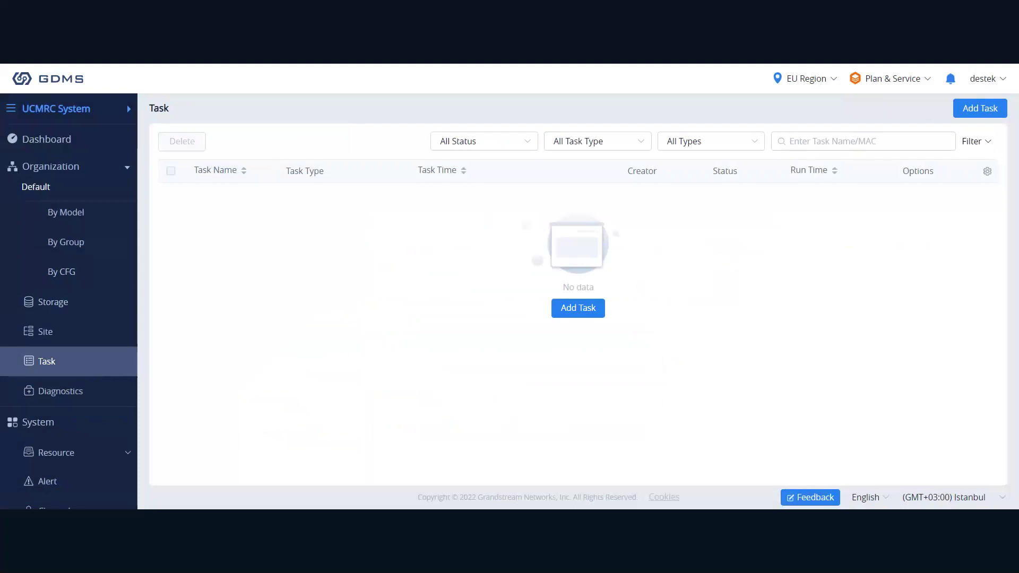
left_click(980, 108)
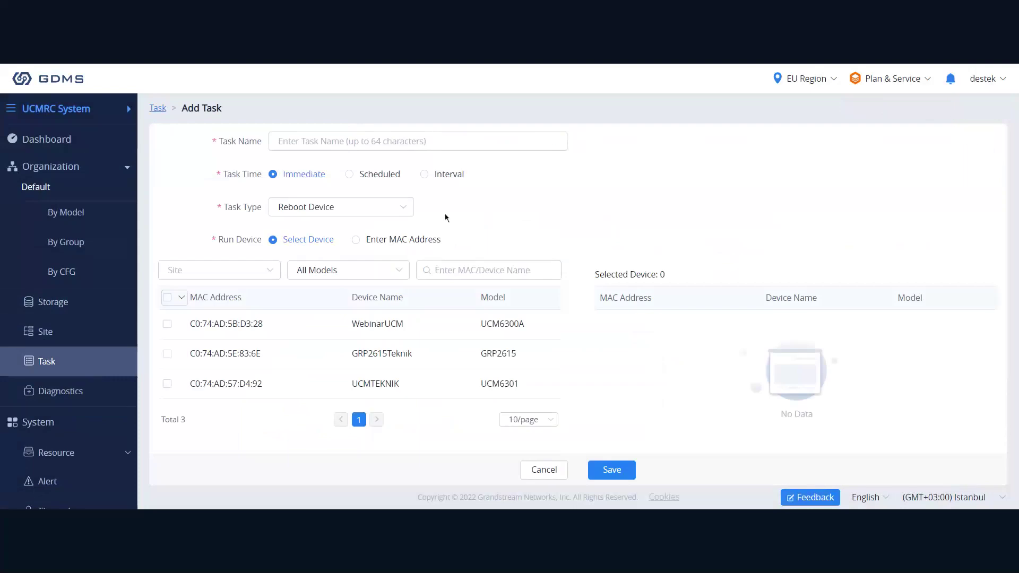
left_click(304, 142)
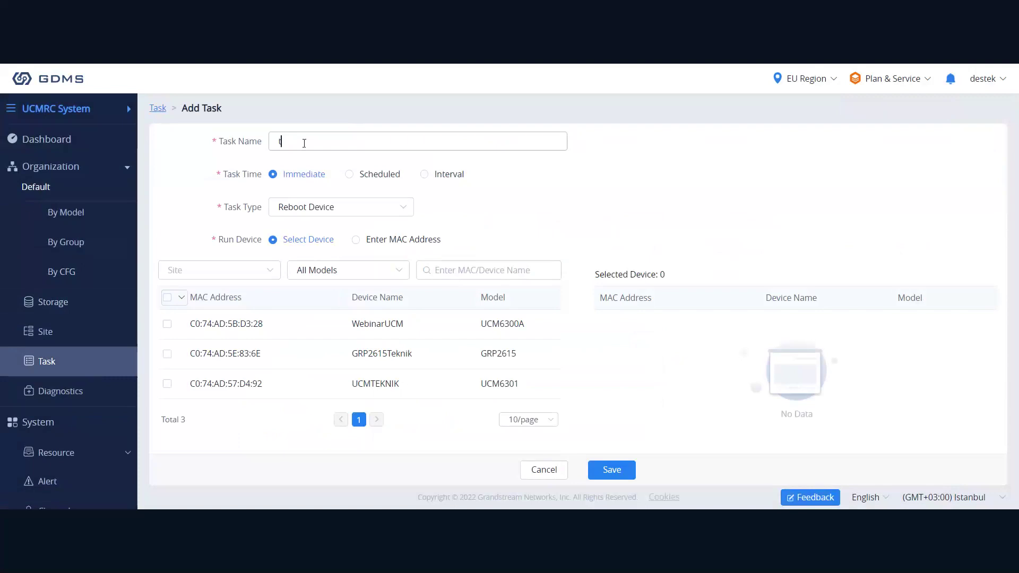
type("test")
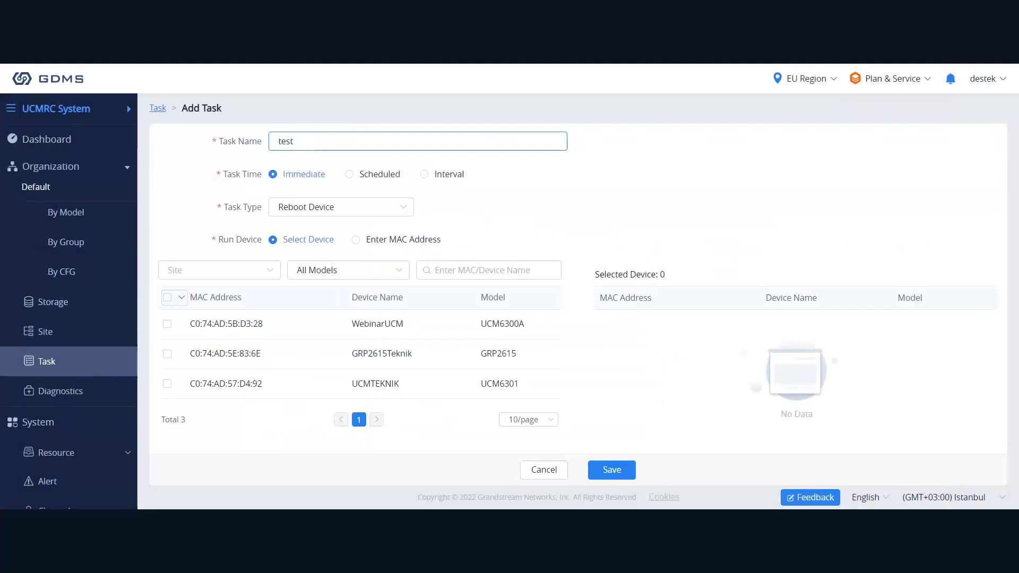
left_click(456, 174)
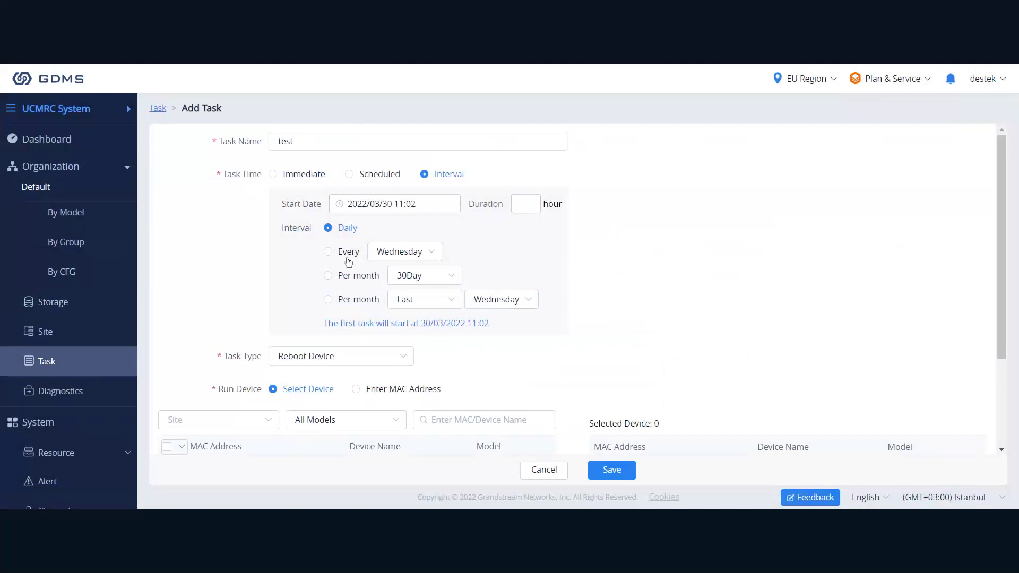
Set the interval to repeat Per month on 30Day, leaving weekday and week choices unchanged.
left_click(390, 252)
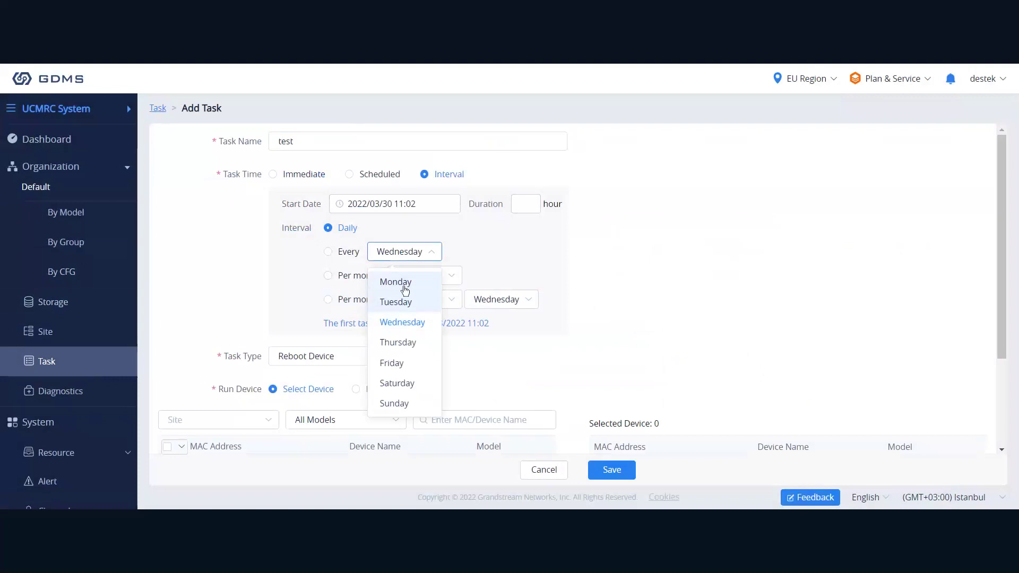
left_click(408, 252)
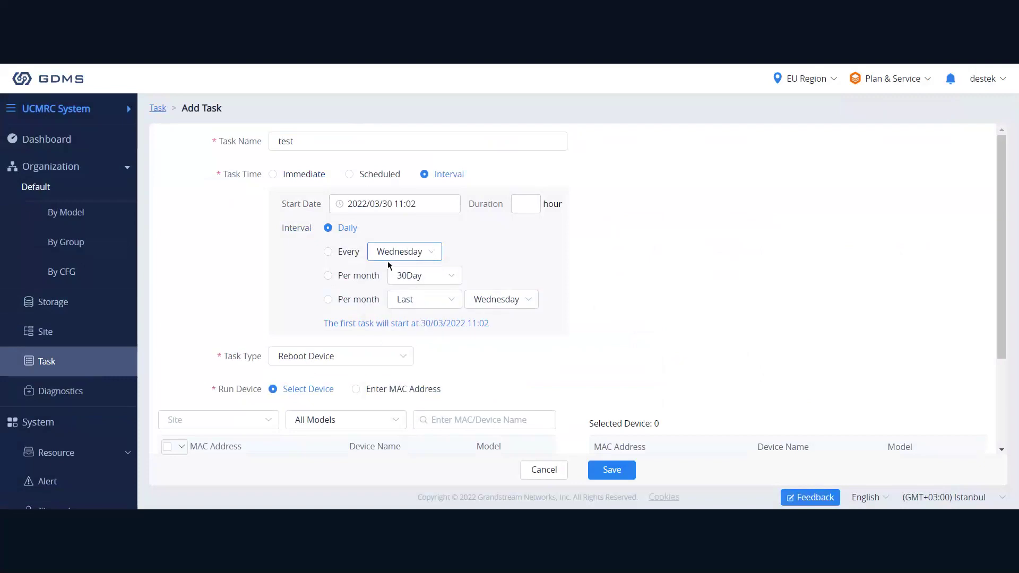
left_click(355, 277)
left_click(449, 276)
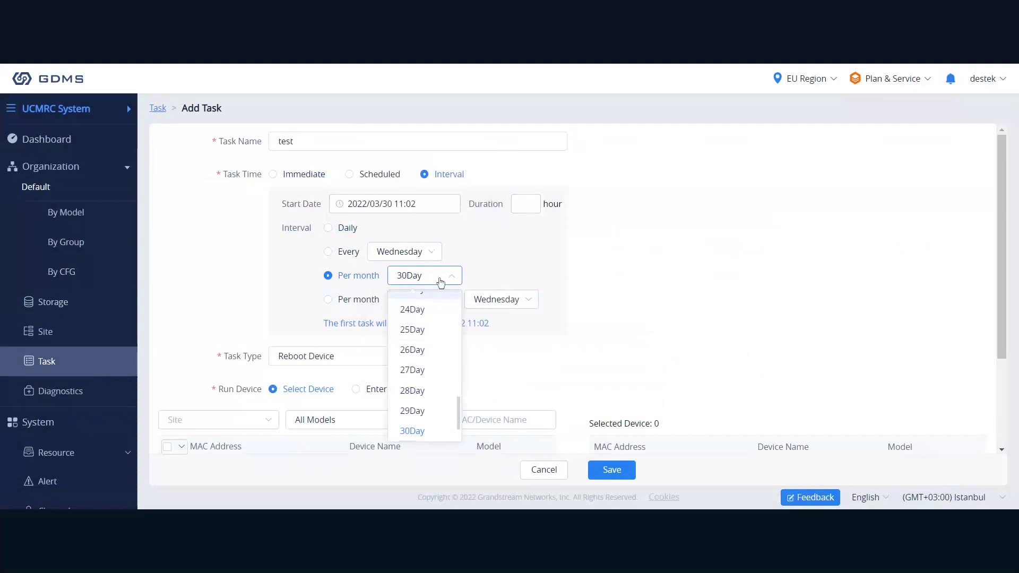
left_click(440, 282)
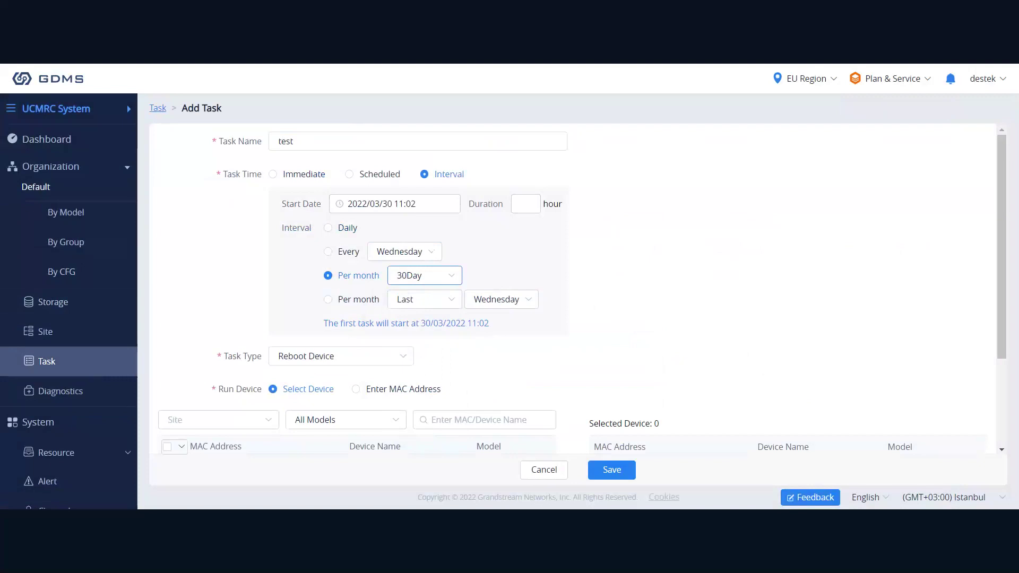
left_click(427, 300)
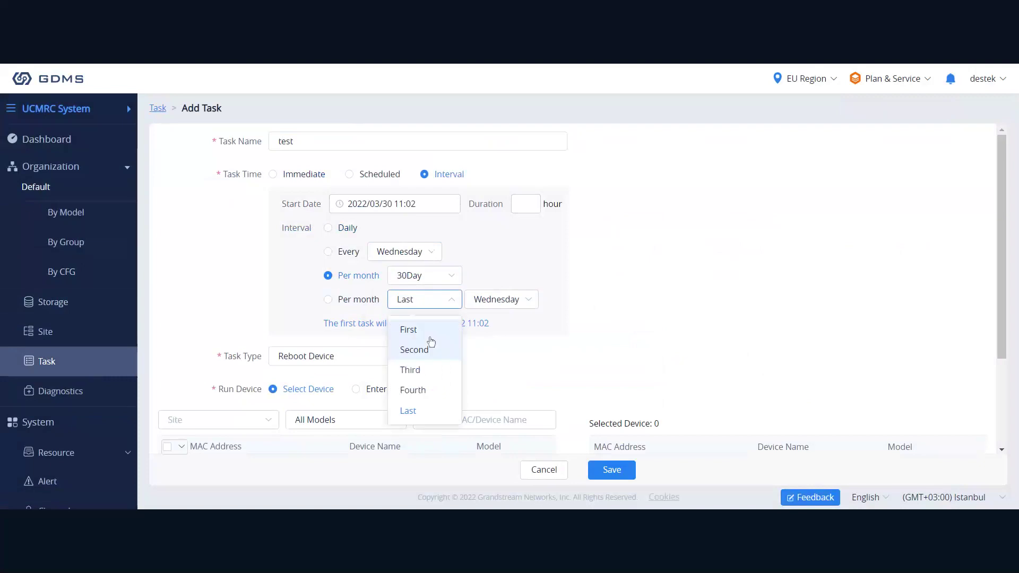
left_click(455, 299)
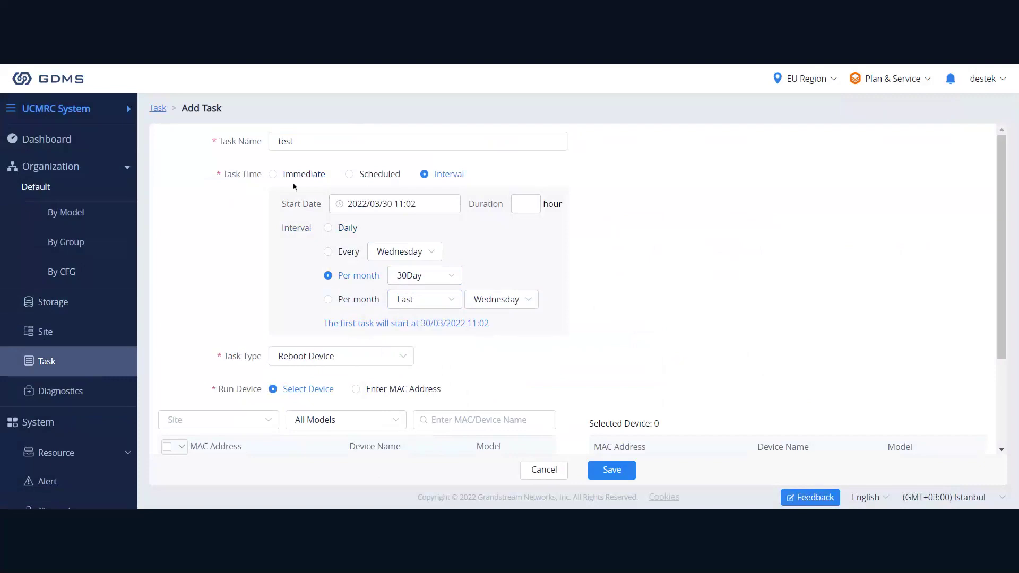
left_click(291, 357)
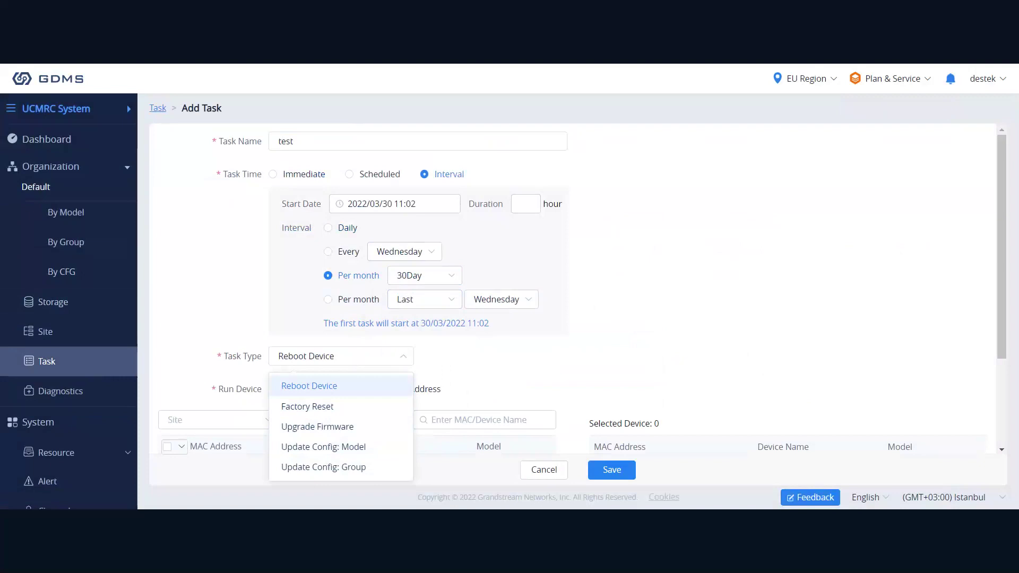
Keep Run Device on Select Device and tick WebinarUCM as the single selected device.
scroll(503, 329, "down", 2)
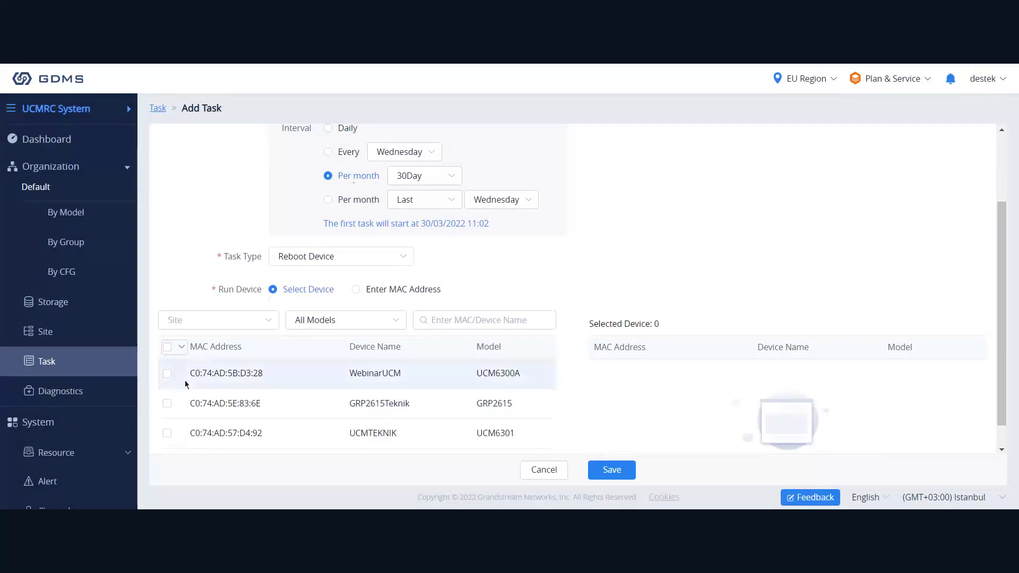
left_click(356, 292)
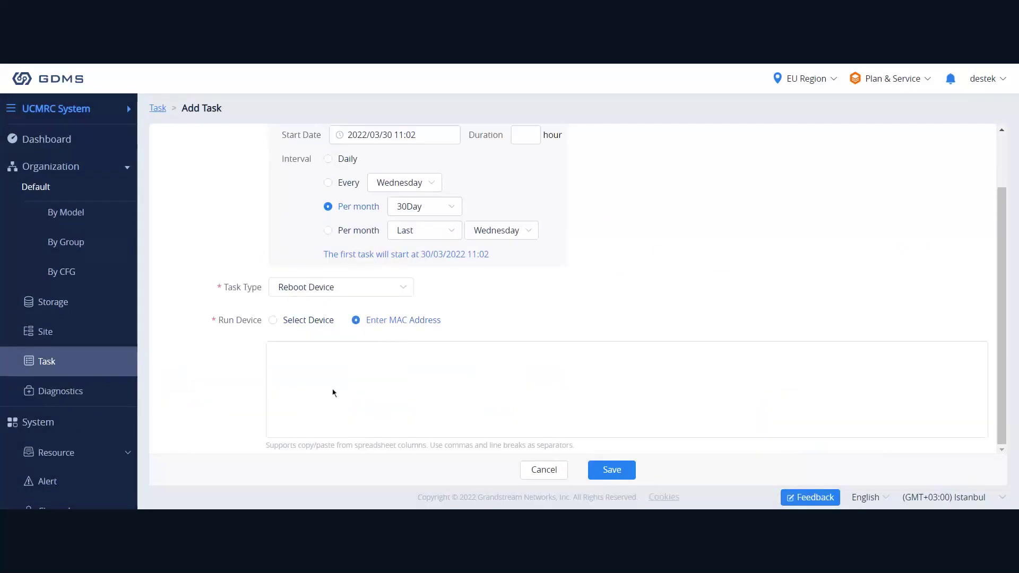
left_click(312, 321)
scroll(181, 409, "down", 1)
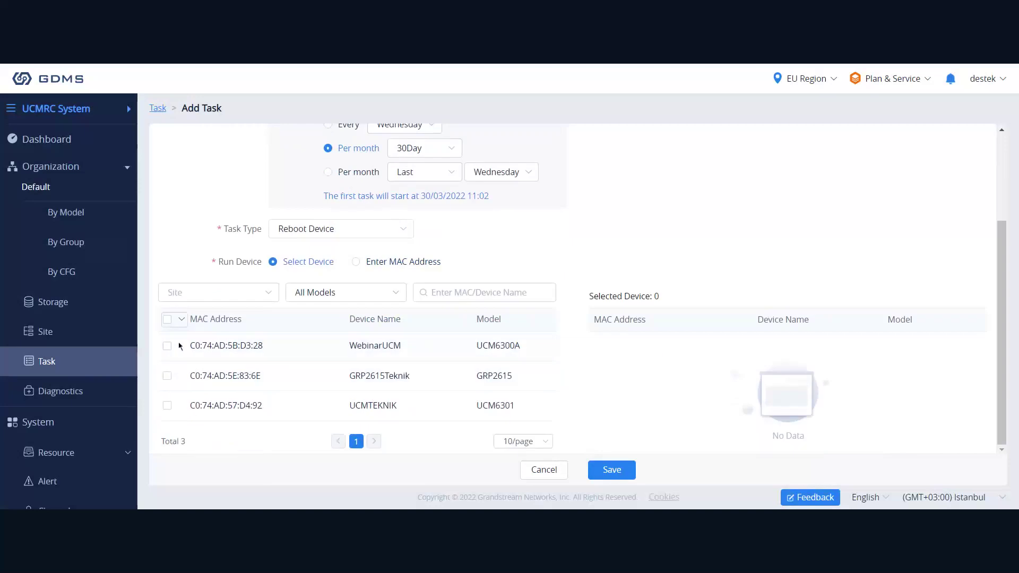
left_click(168, 345)
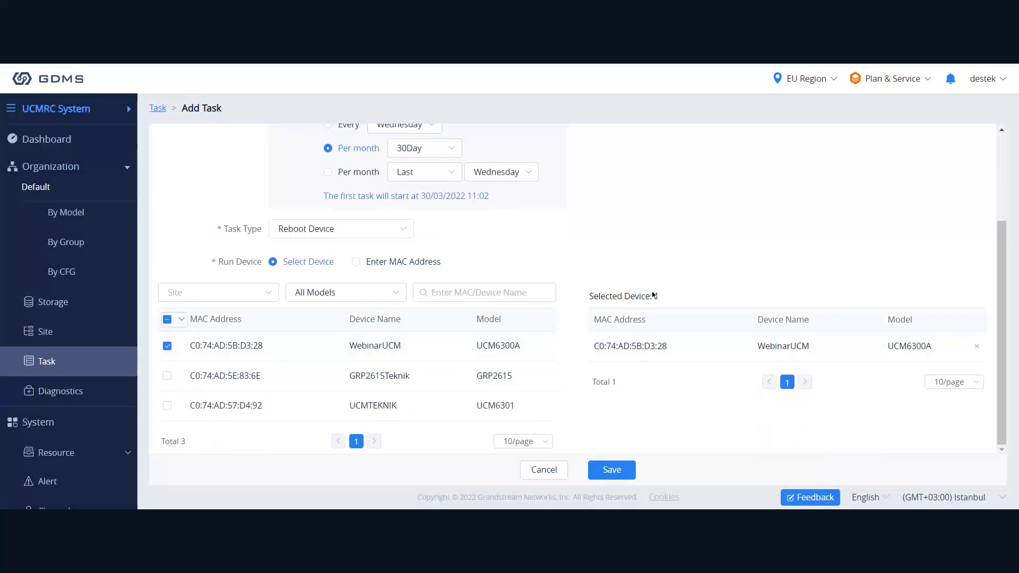
left_click_drag(658, 296, 594, 297)
left_click(595, 308)
left_click_drag(660, 297, 595, 296)
left_click(710, 256)
Discard the new task and open the Diagnostics activity log with its 3 entries.
left_click(525, 475)
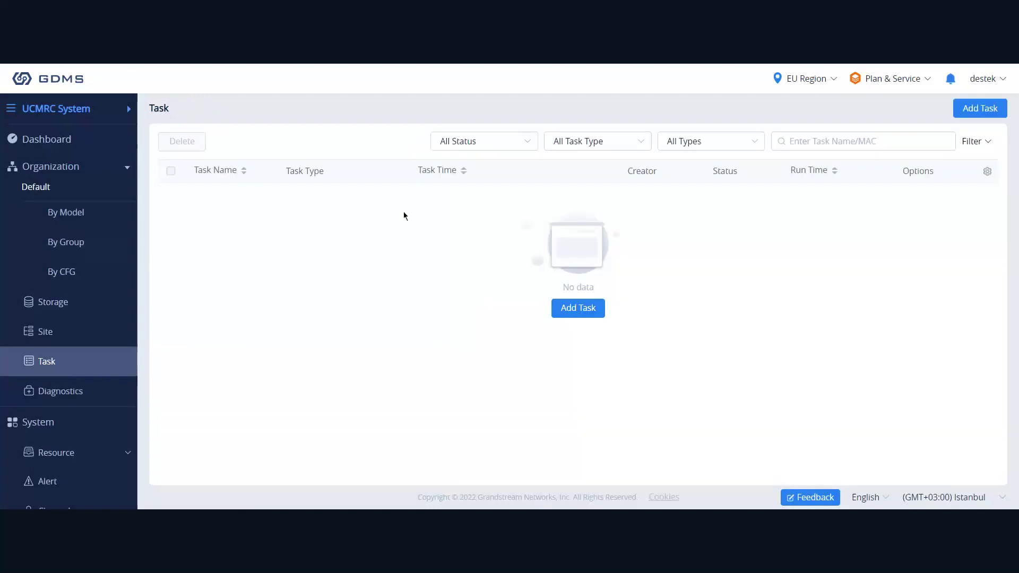
scroll(32, 345, "down", 2)
left_click(97, 350)
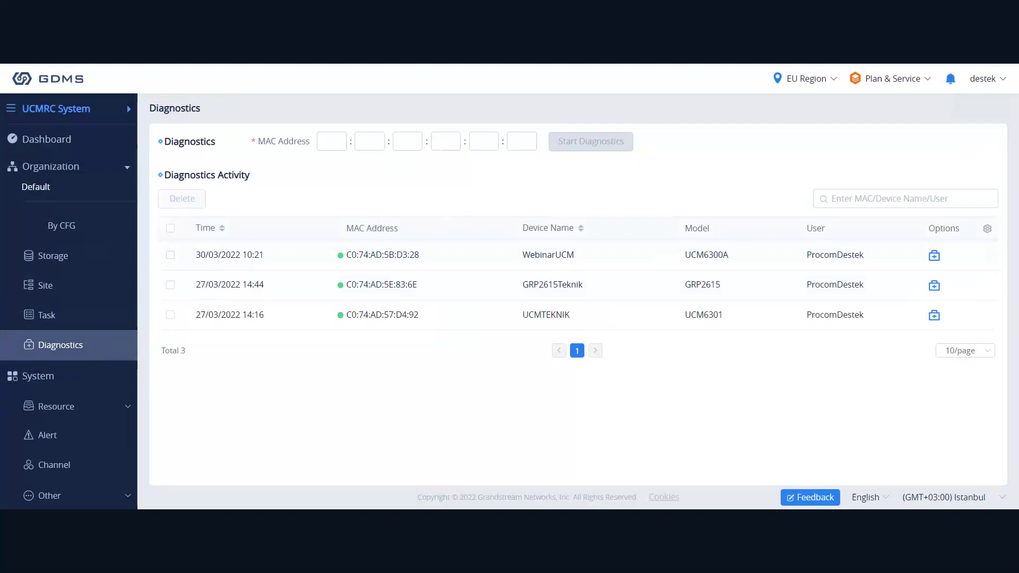
Open System > Resource > Storage Space to view 0B of 1.00GB used.
scroll(67, 387, "down", 1)
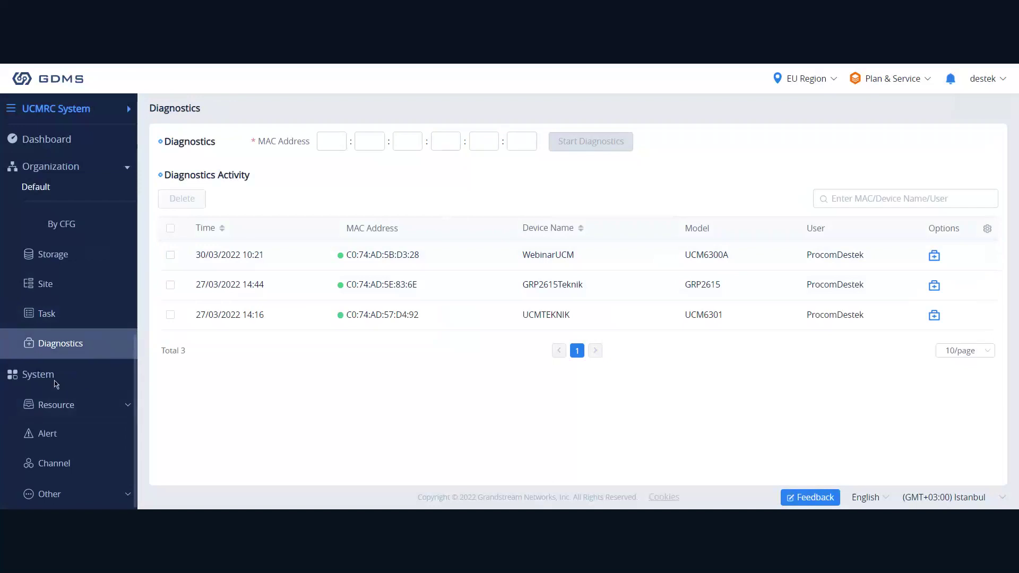
left_click(93, 408)
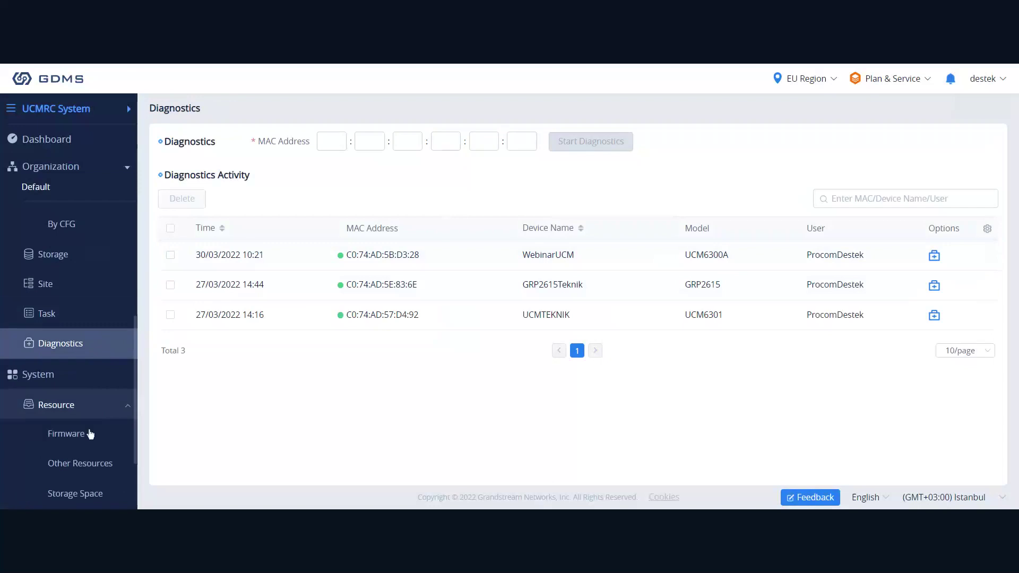
scroll(90, 439, "down", 1)
left_click(82, 449)
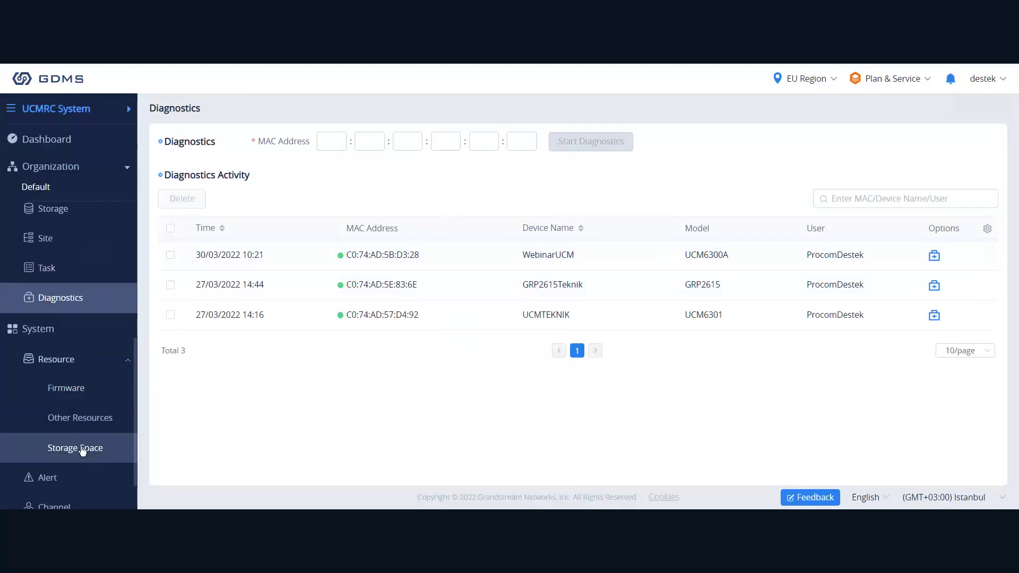
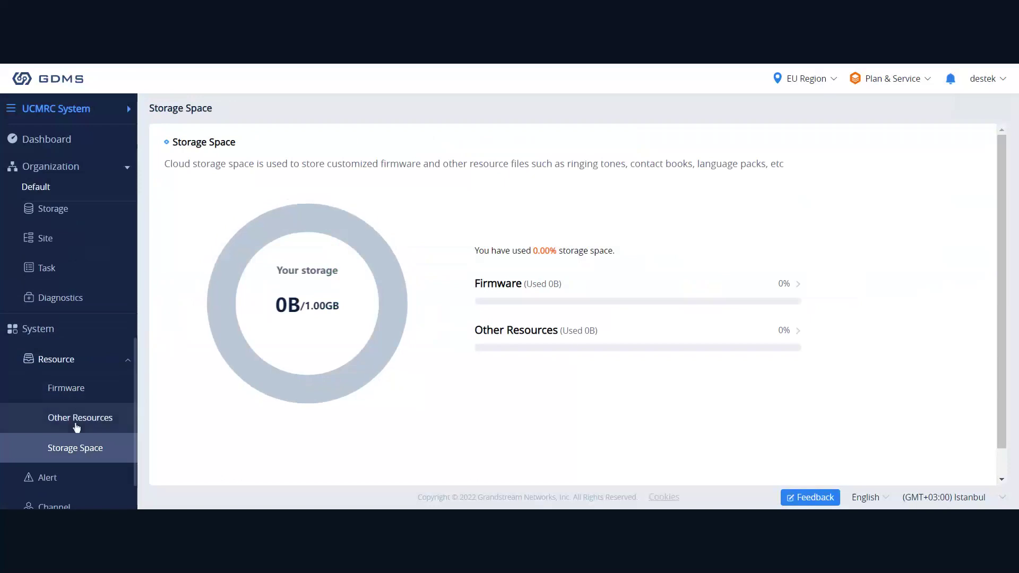
Browse the Firmware list and the Custom Firmware tab, then go to Other Resources.
left_click(77, 397)
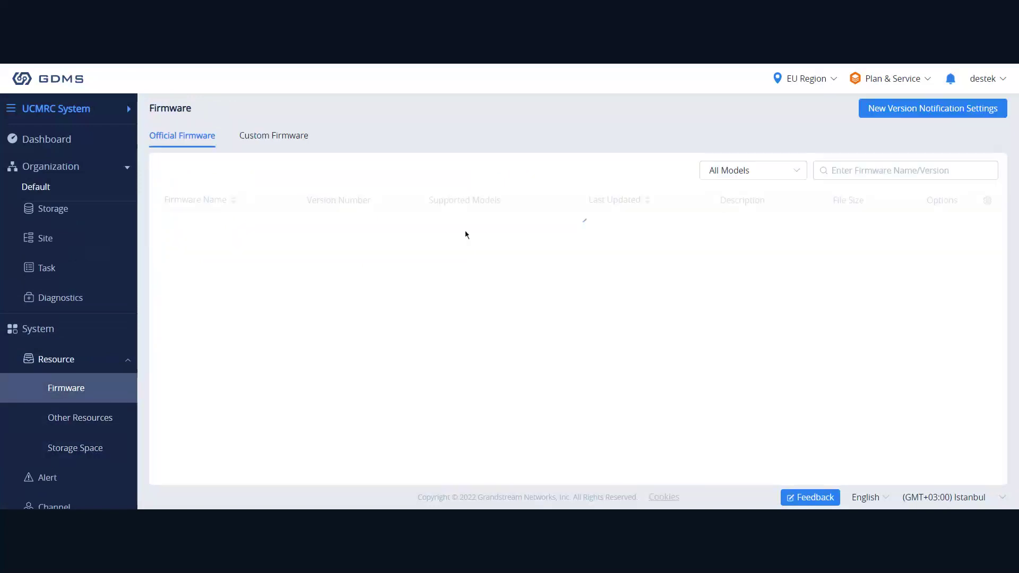
scroll(424, 333, "down", 2)
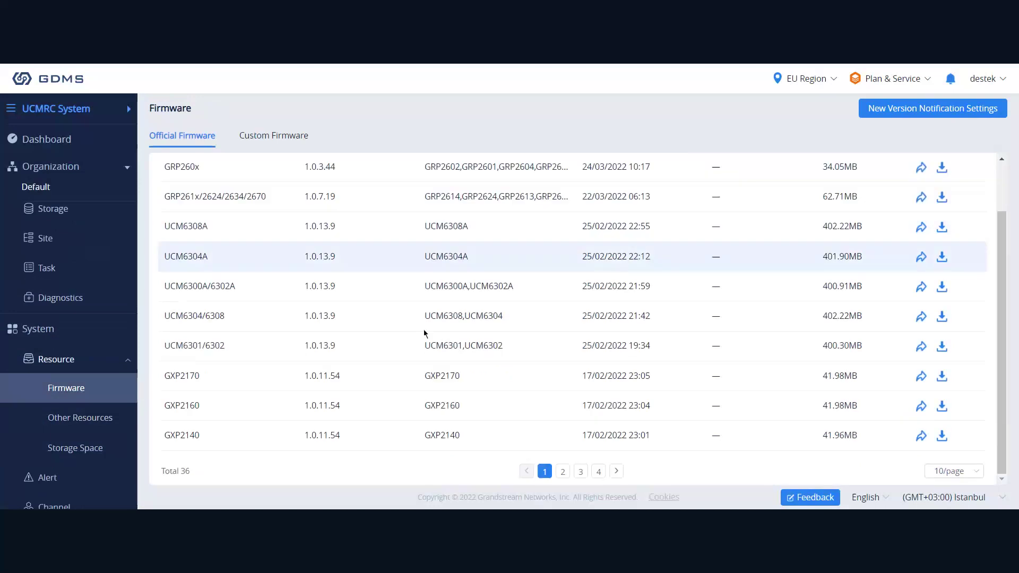
scroll(424, 330, "up", 2)
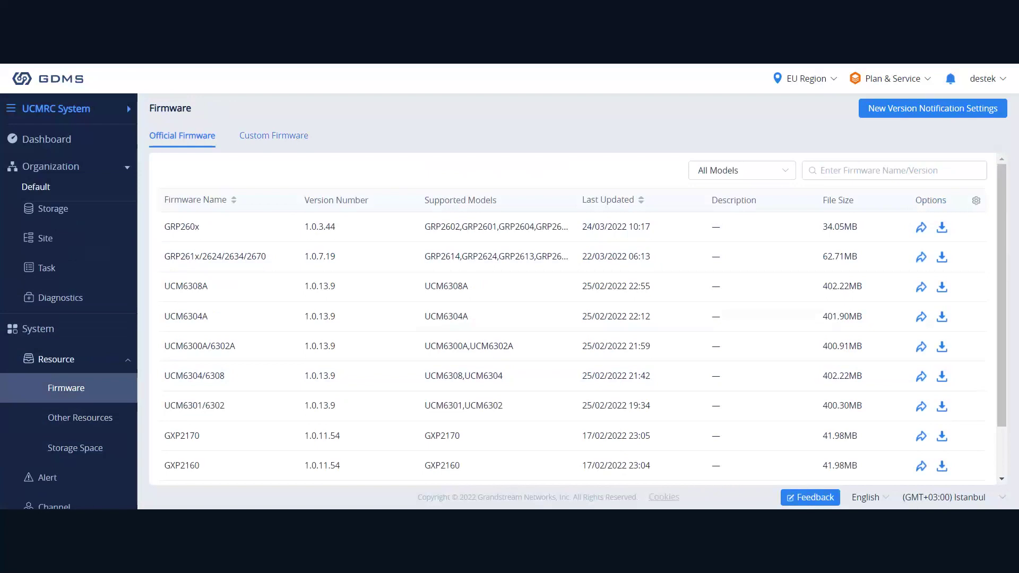
left_click(274, 135)
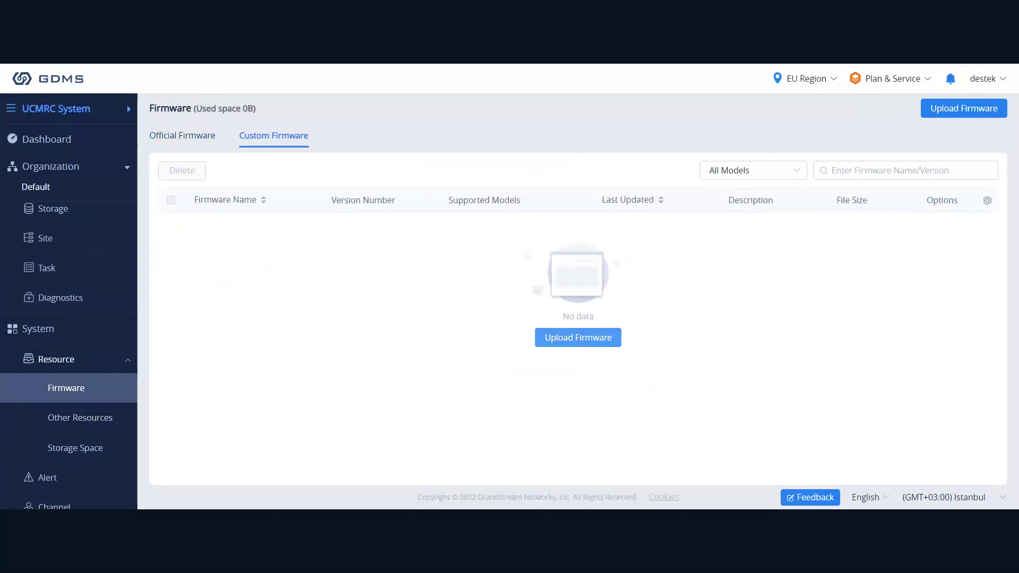
left_click(92, 421)
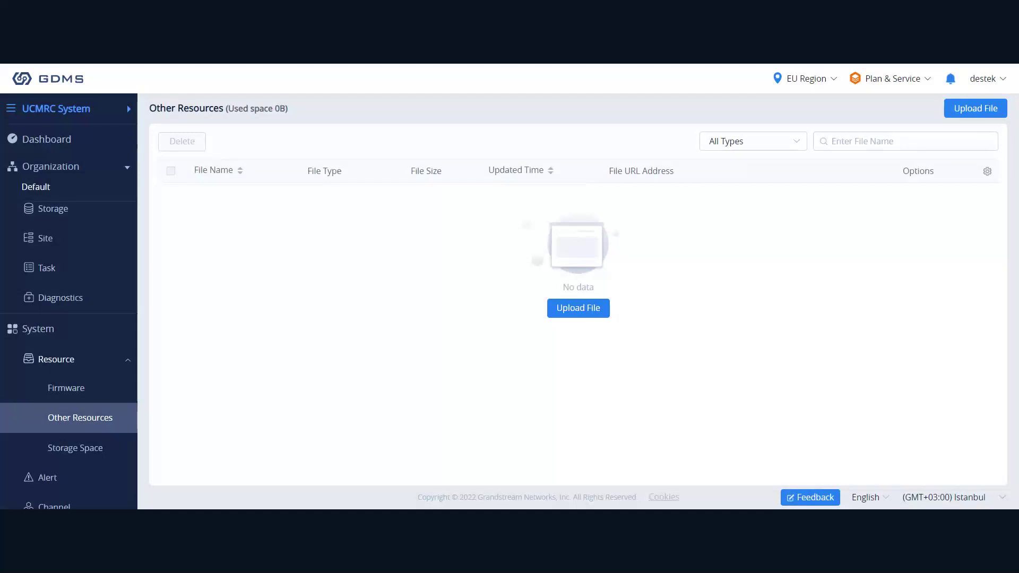
Start an Upload File with File Type Other, cancel it, and collapse the Resource group.
left_click(601, 307)
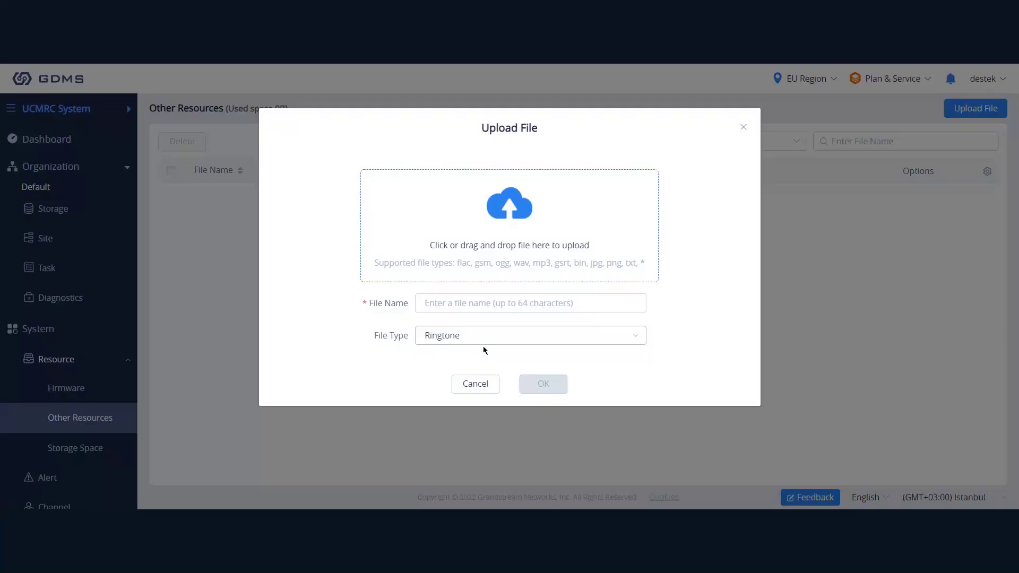
left_click(483, 346)
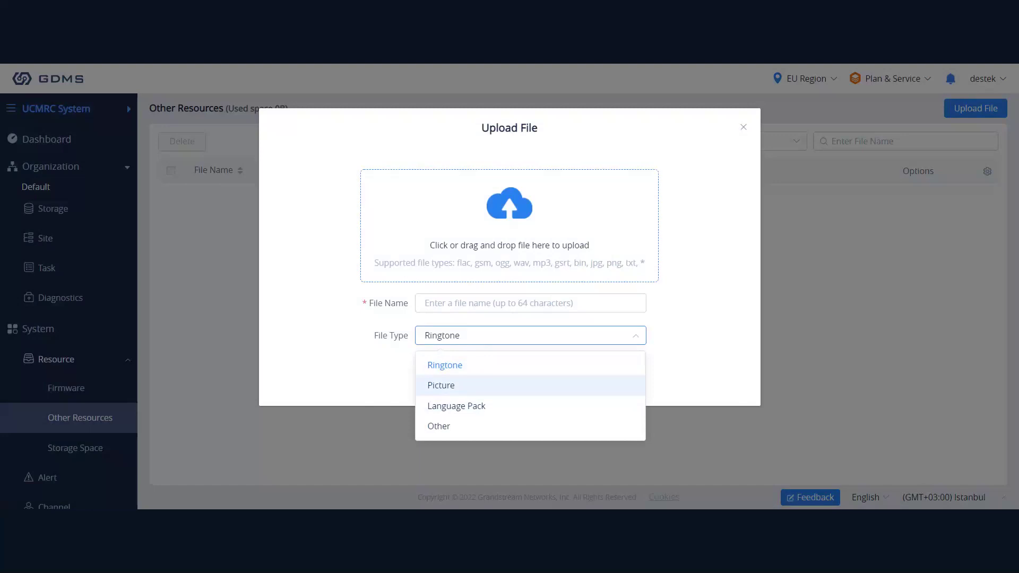
left_click(478, 426)
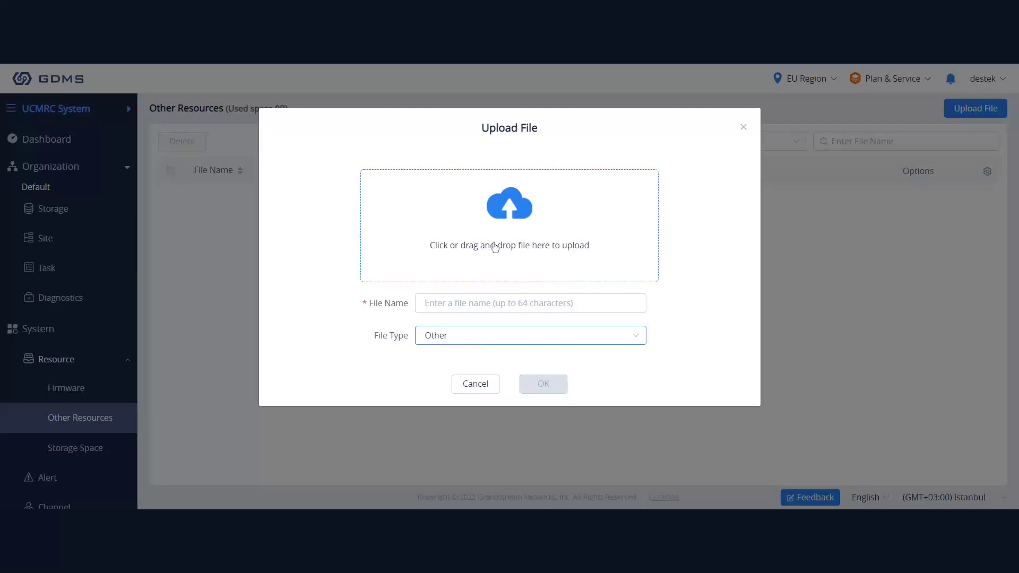
left_click(496, 391)
left_click(109, 359)
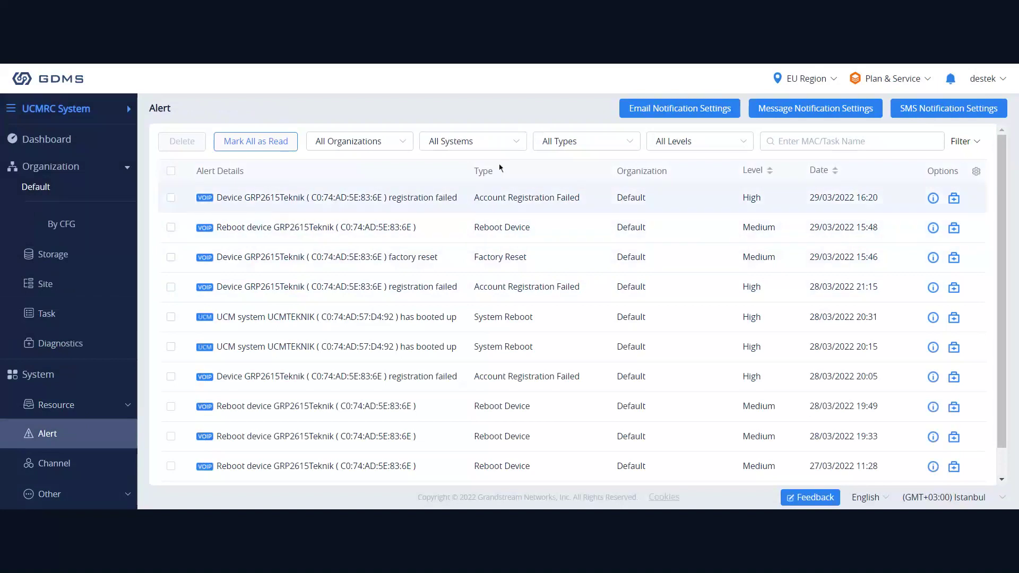
Select and then deselect text in the first alert's details.
double_click(475, 172)
left_click(377, 199)
left_click_drag(252, 201, 425, 201)
left_click(437, 198)
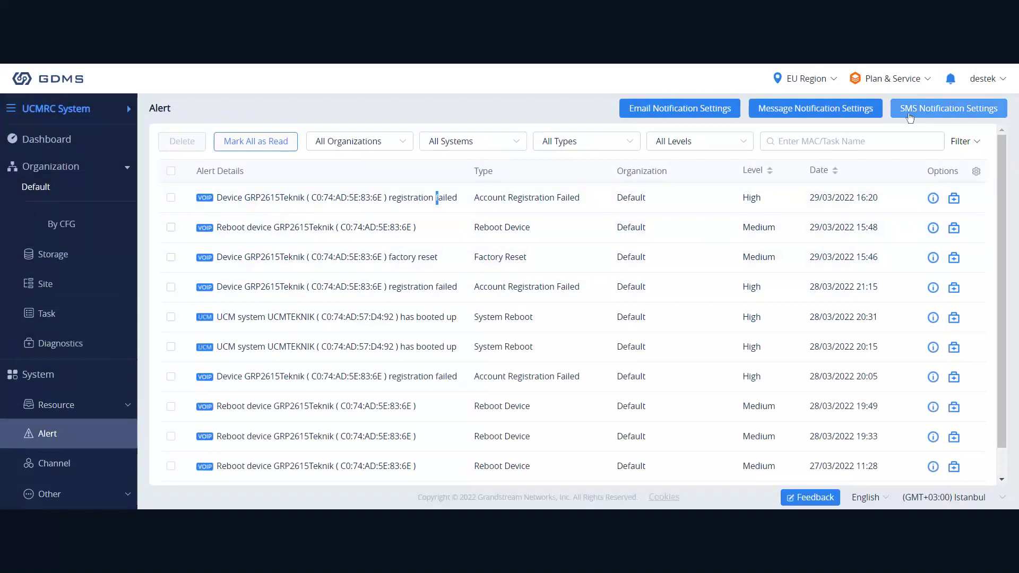
In Email Notification Settings, check the subscribers and choose organization Test.
left_click(684, 119)
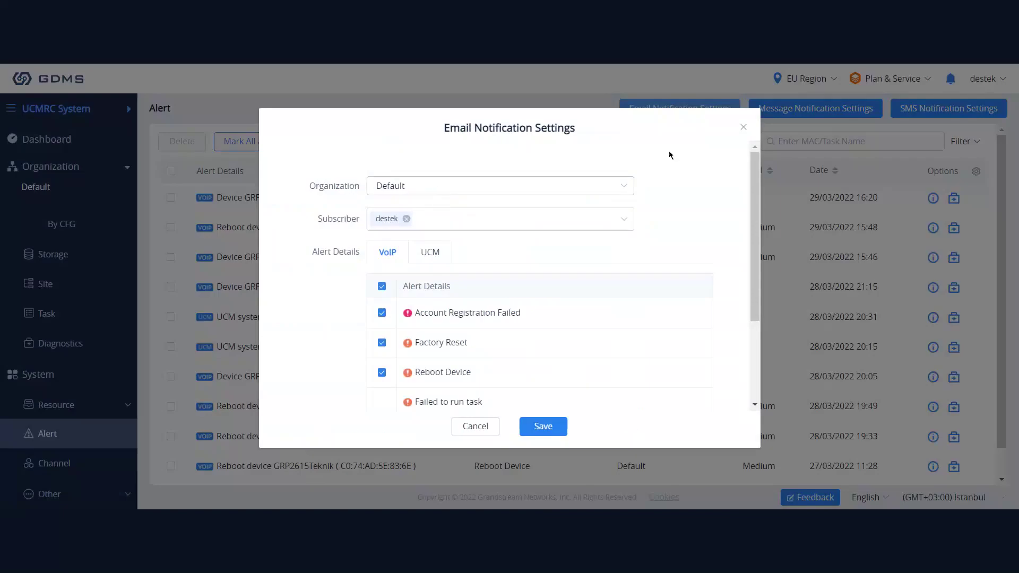
left_click(448, 189)
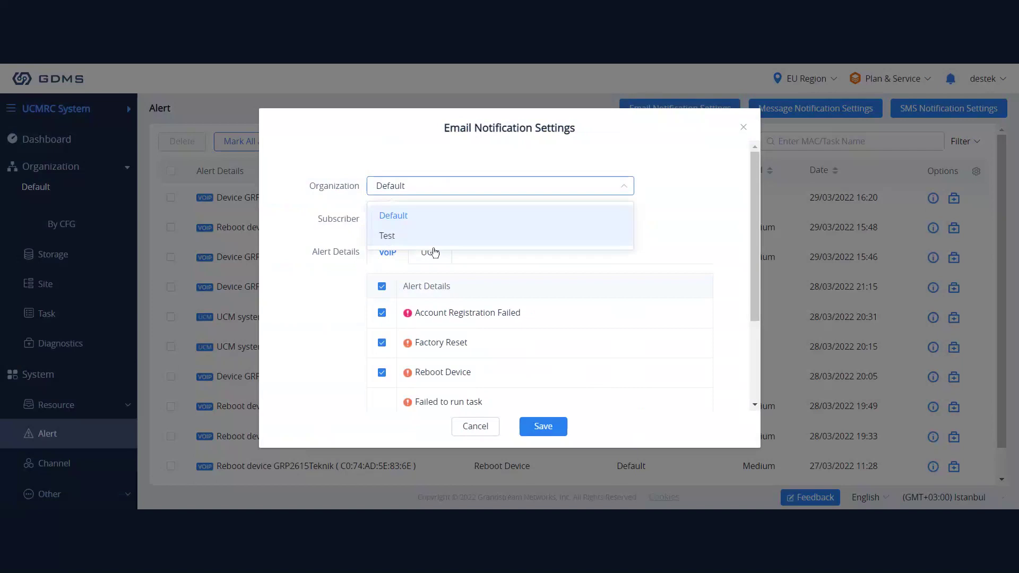
left_click(430, 221)
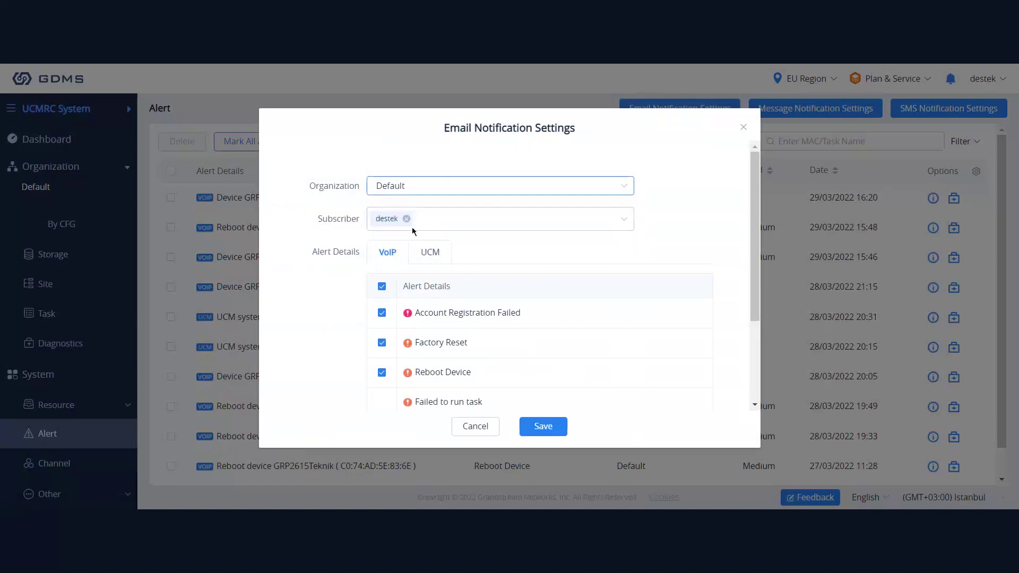
left_click(433, 225)
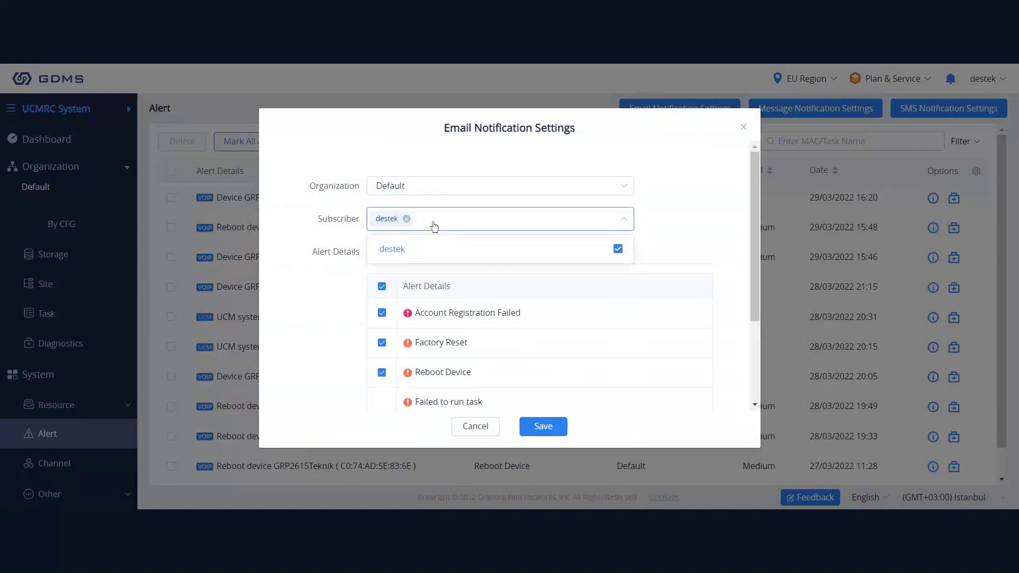
left_click(434, 226)
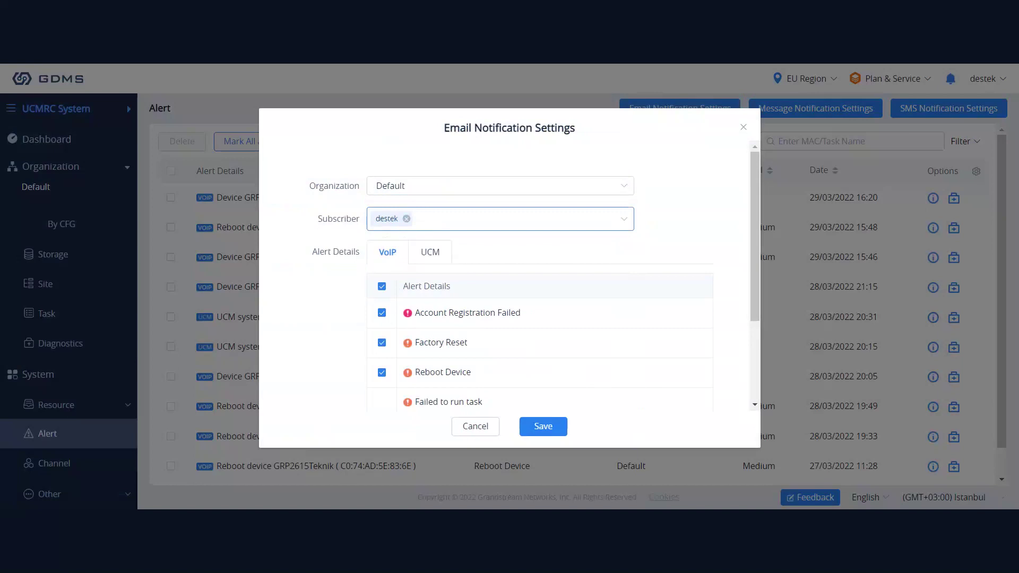
left_click(412, 186)
left_click(413, 236)
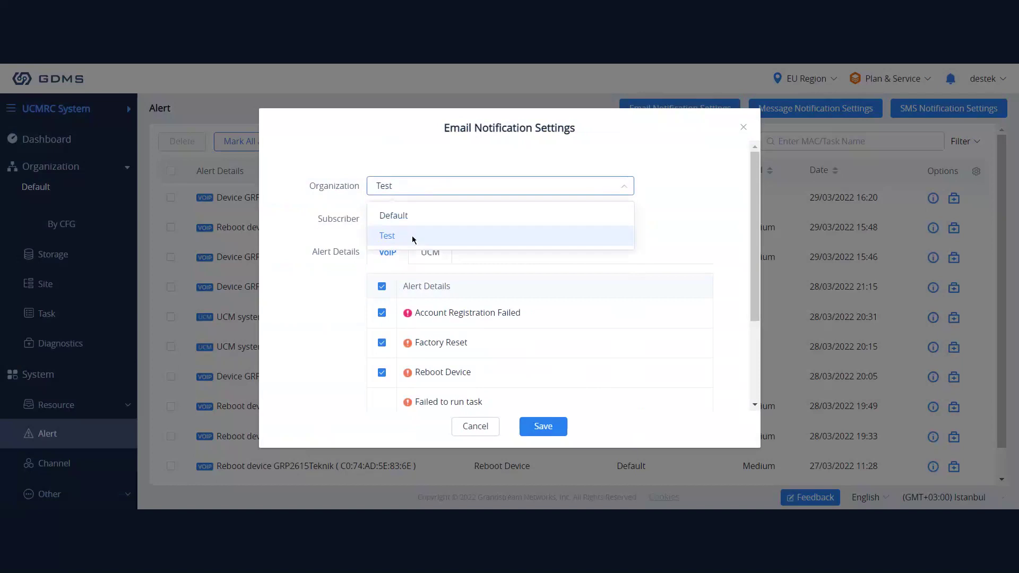
left_click(412, 235)
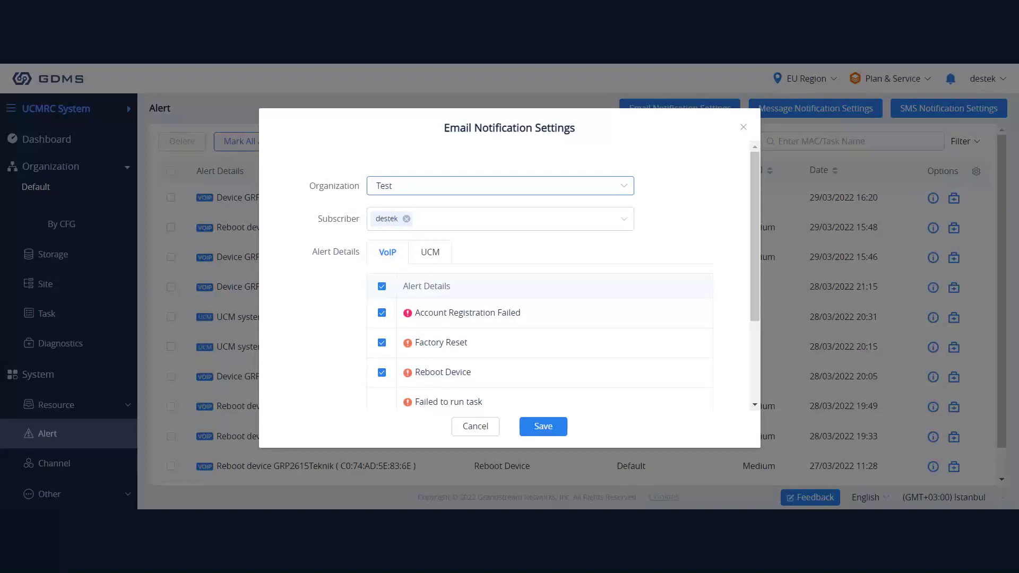
Toggle Factory Reset off and back on, review the UCM alert types, and save with all alerts checked.
scroll(366, 257, "down", 3)
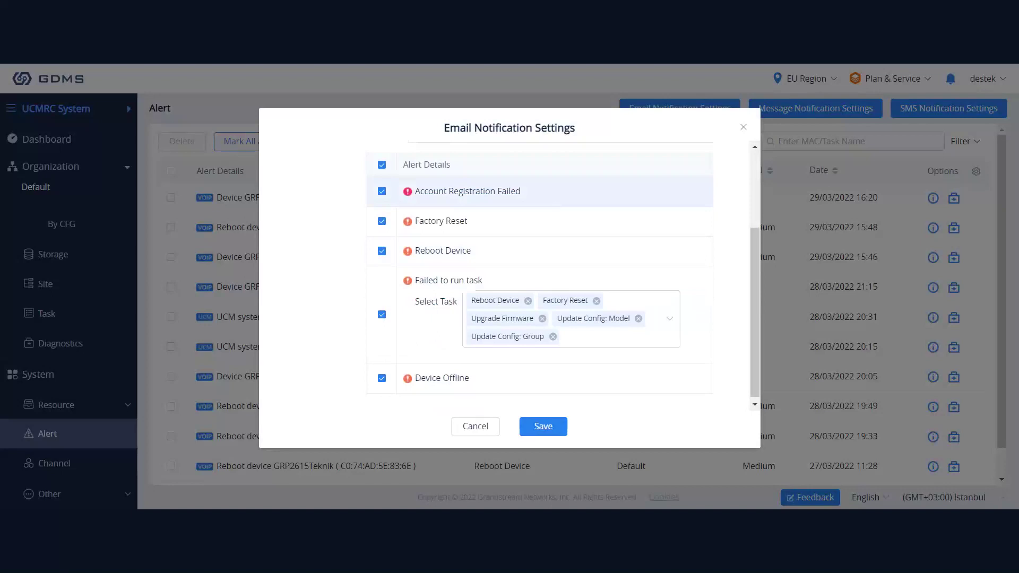
scroll(762, 234, "up", 1)
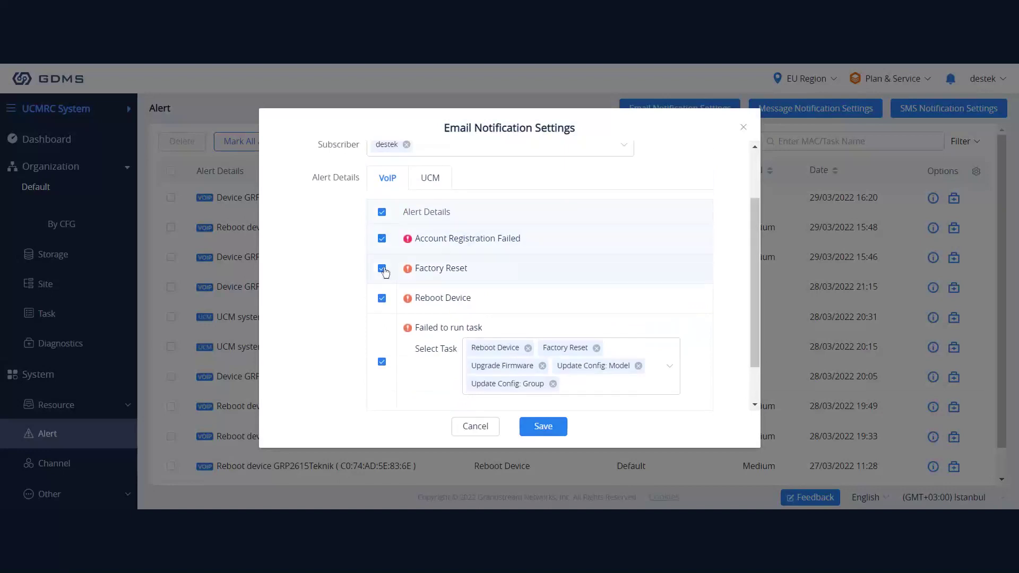
left_click(383, 270)
left_click(382, 269)
left_click(428, 180)
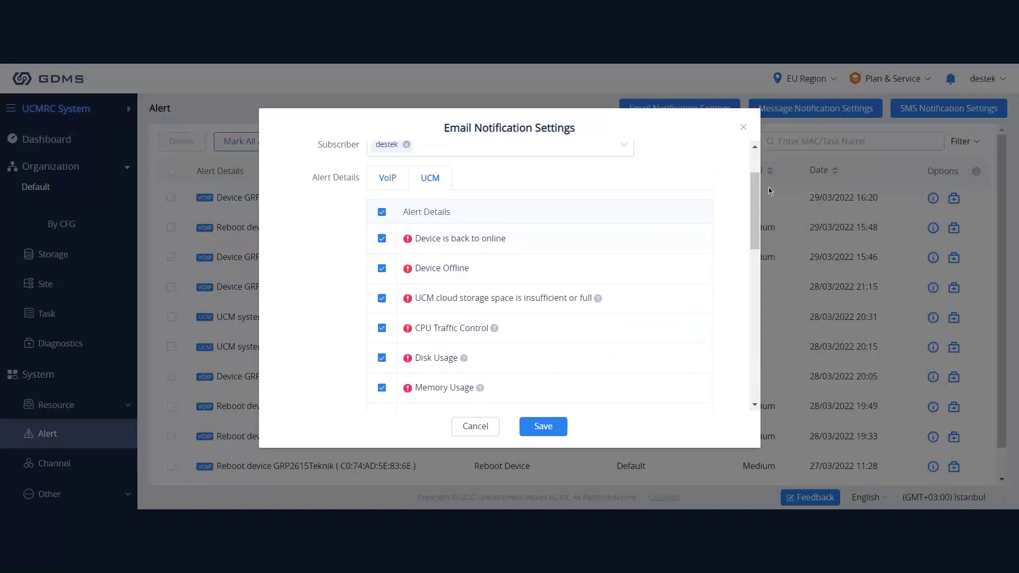
left_click_drag(768, 187, 800, 402)
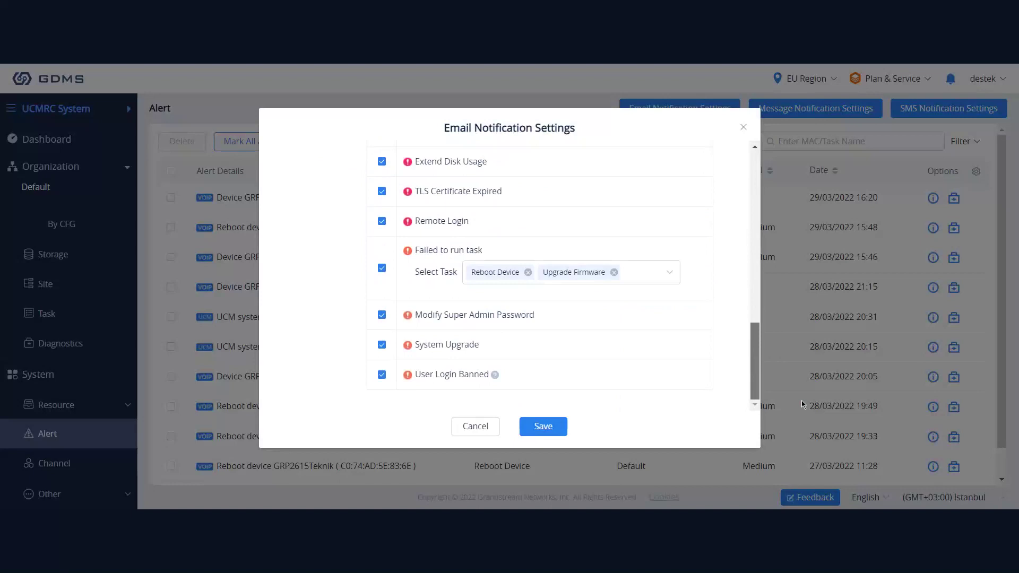
left_click_drag(802, 400, 801, 237)
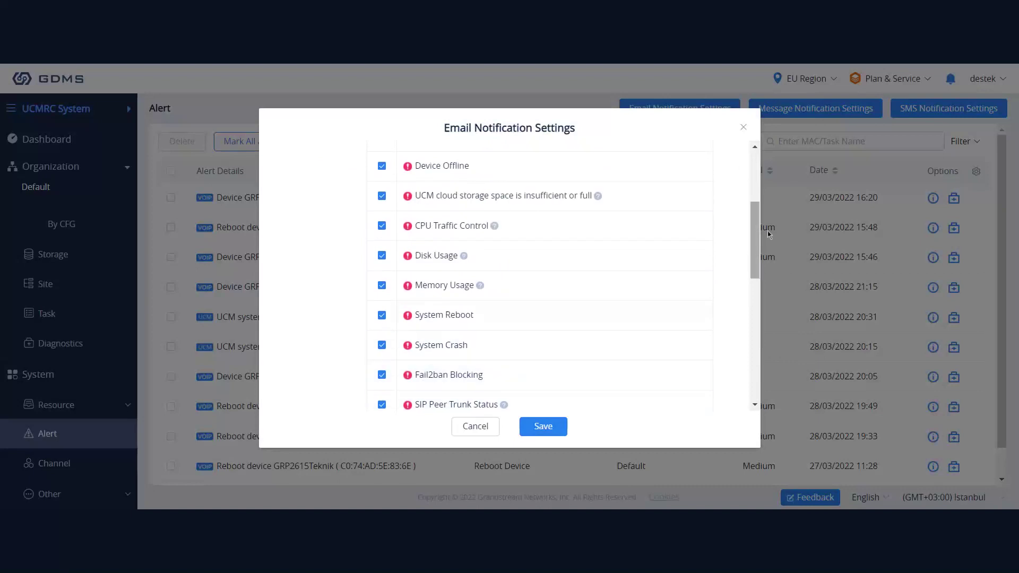
left_click_drag(768, 231, 754, 198)
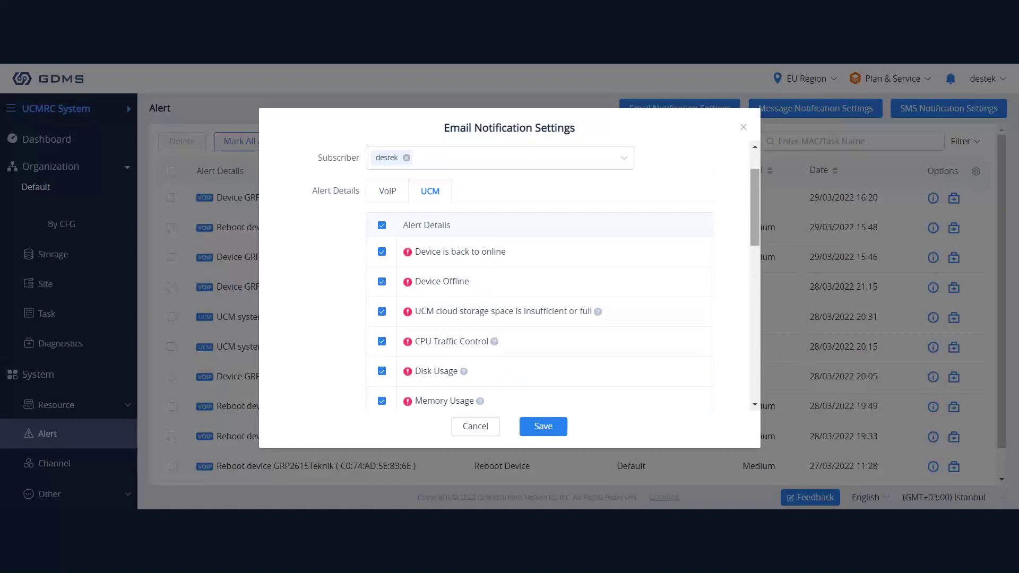
scroll(539, 223, "up", 2)
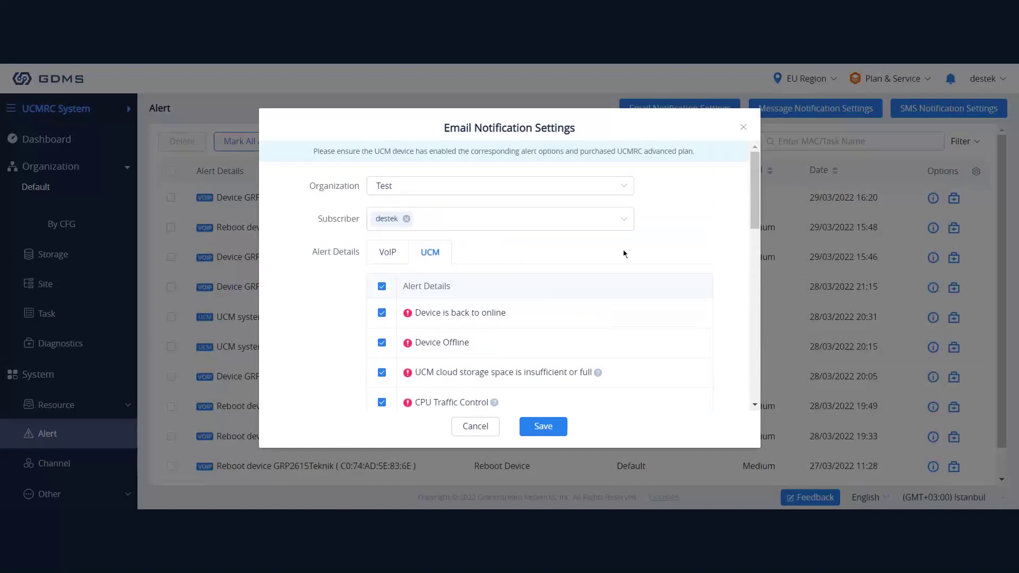
left_click(545, 425)
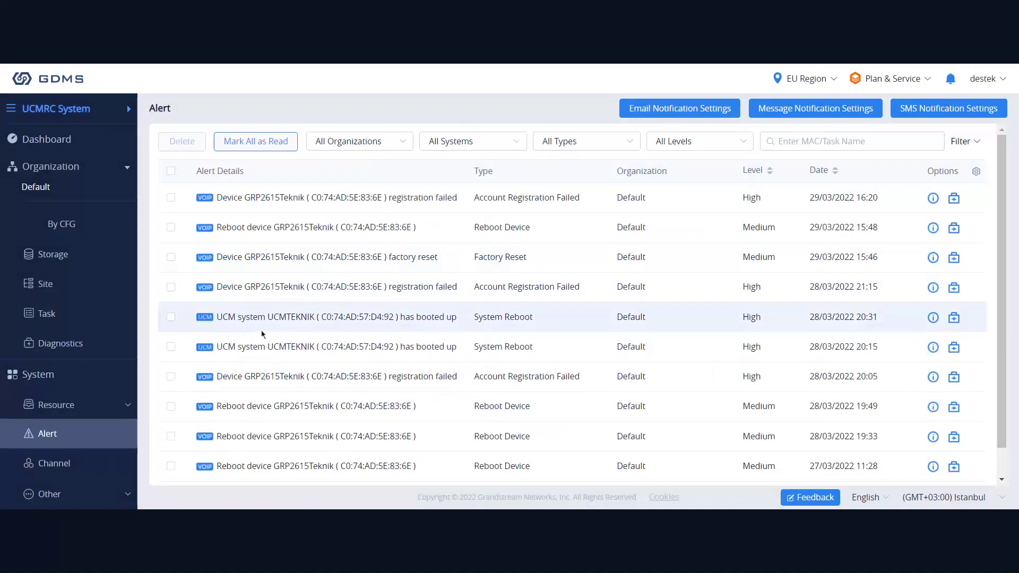
Expand the Other group in the sidebar and open the User page.
scroll(307, 298, "down", 1)
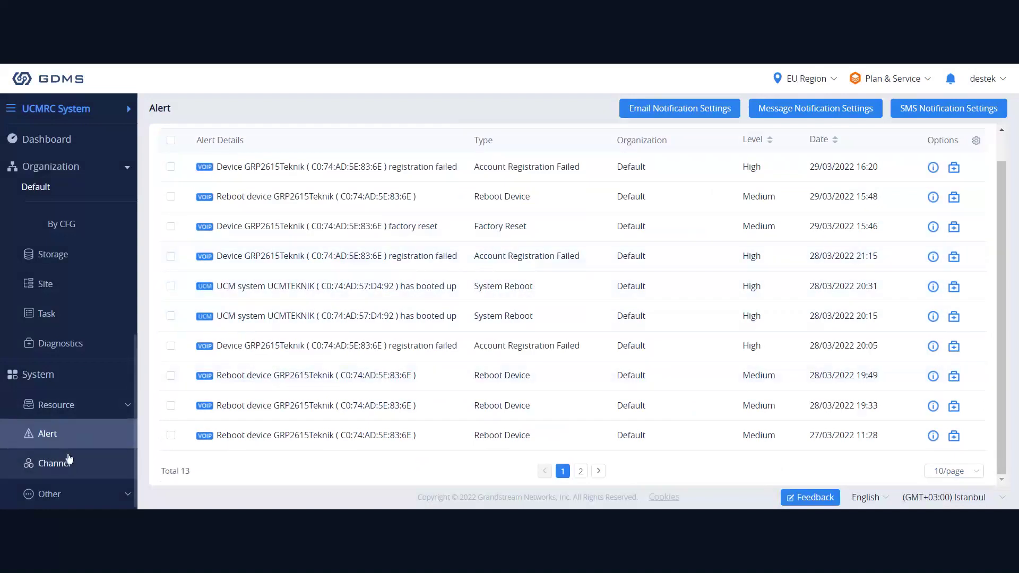
left_click(91, 494)
scroll(102, 378, "down", 3)
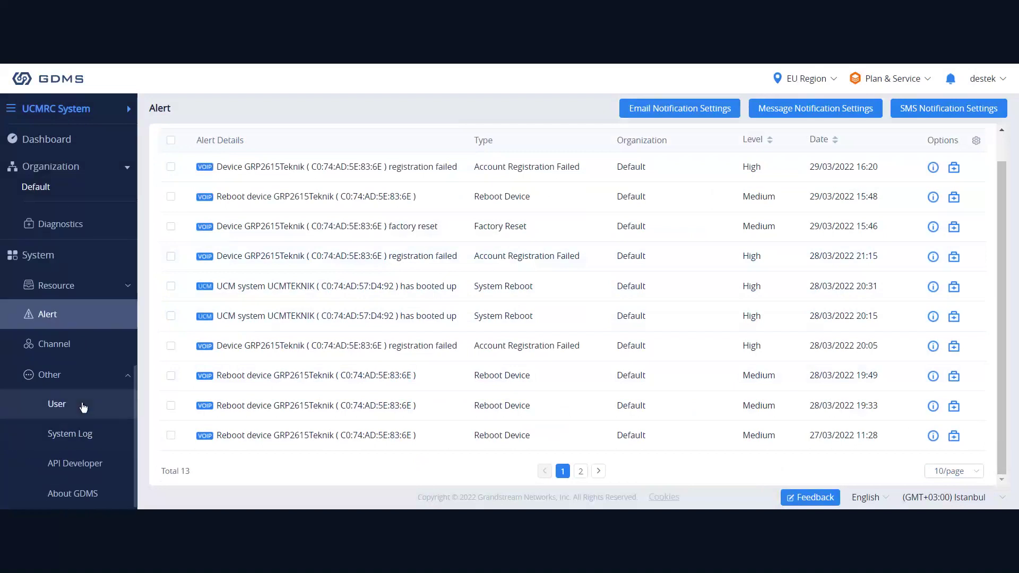
left_click(83, 407)
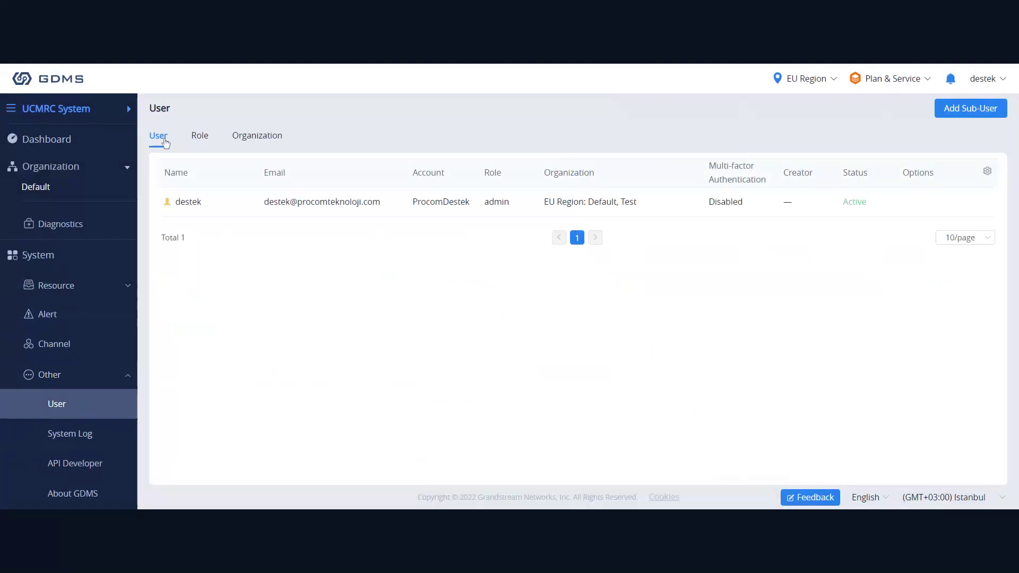
Browse the Organization and Role tabs, then start a new role with Add Role.
left_click(257, 137)
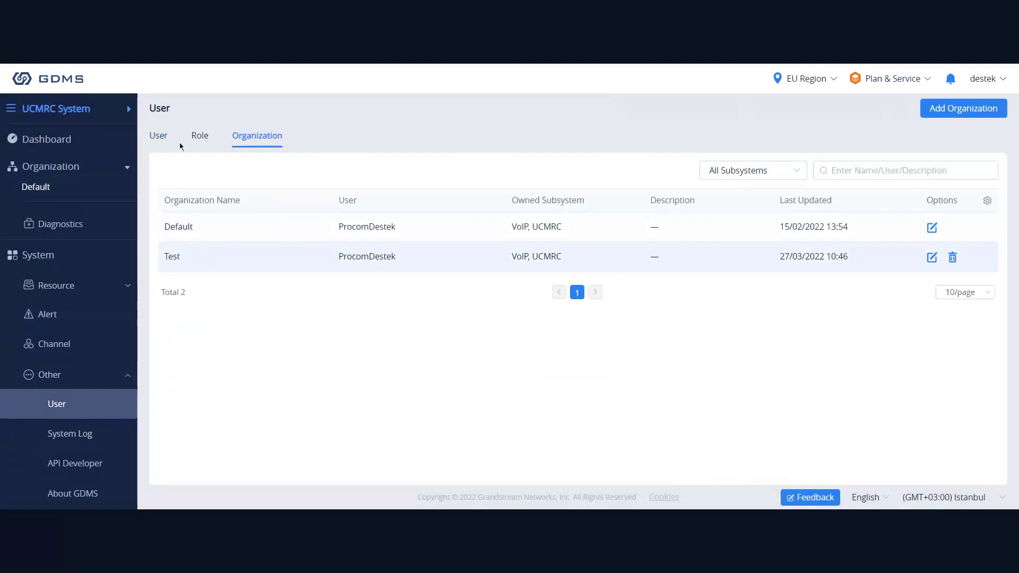
left_click(200, 137)
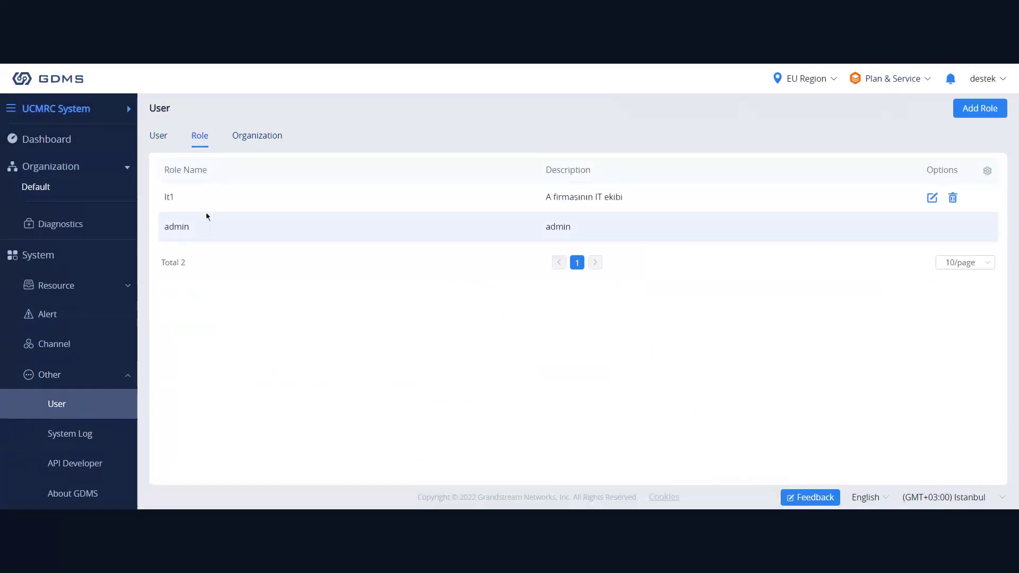
left_click(980, 108)
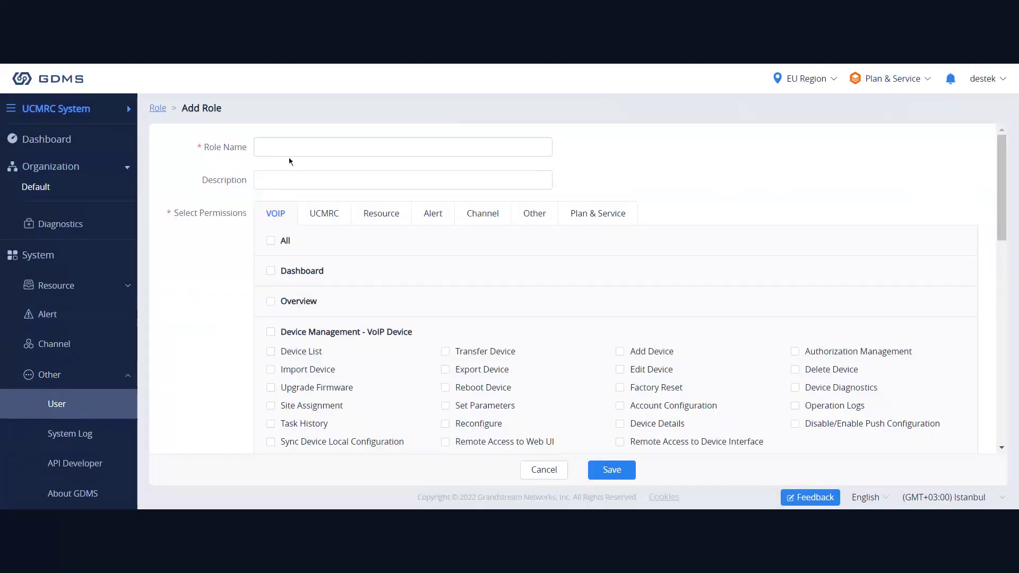
Name the new role 'test' with description 'A firmasının A ekibi'.
left_click(289, 152)
type("test")
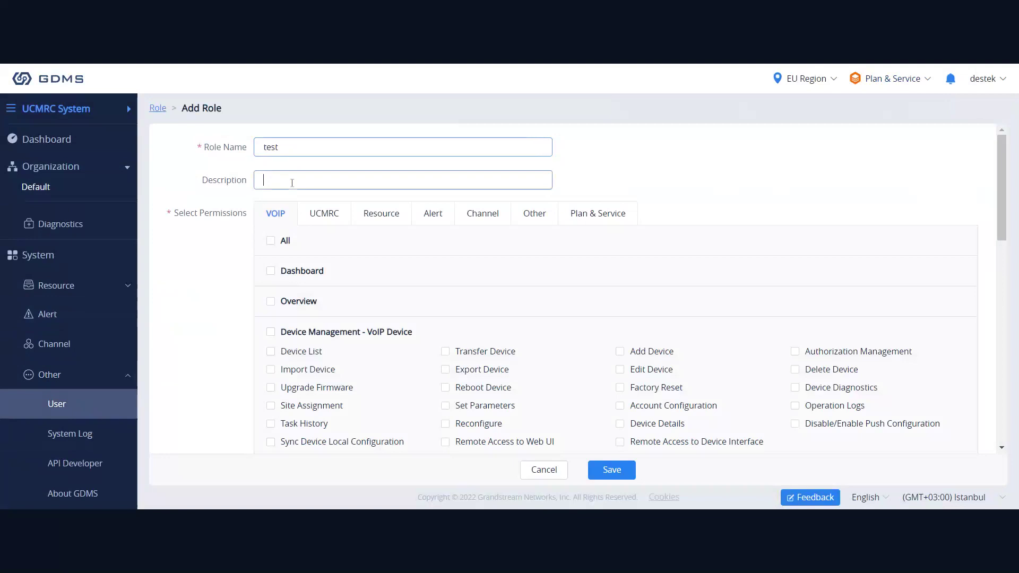
type("A firmas")
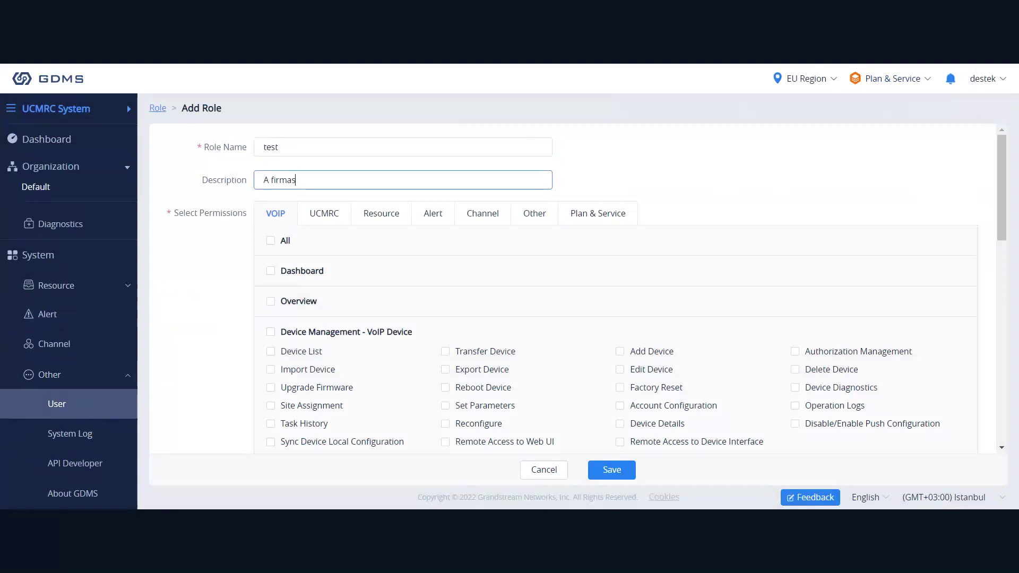
type("ının A ekibi")
left_click_drag(176, 221, 248, 221)
scroll(420, 328, "down", 1)
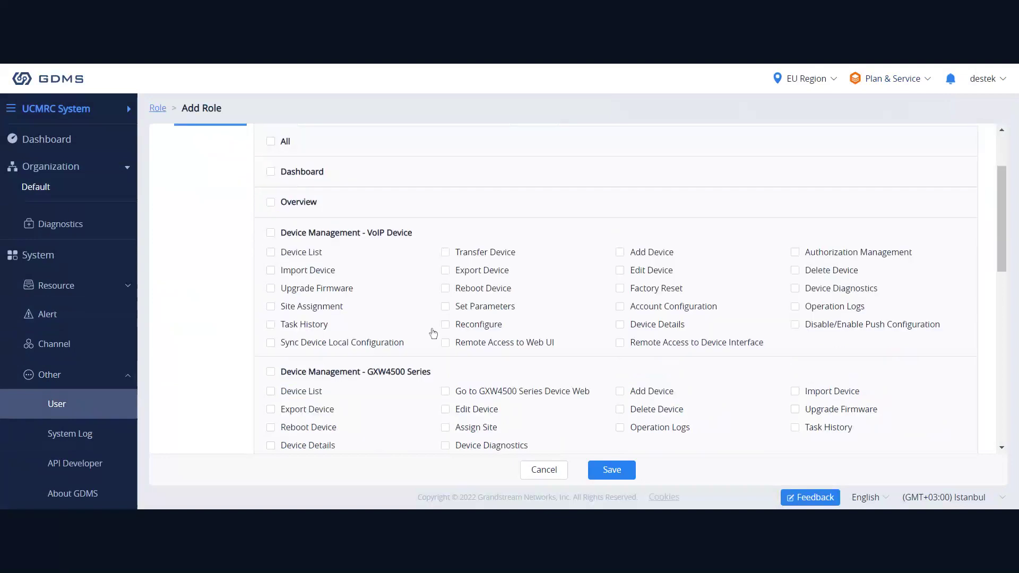
scroll(448, 264, "up", 1)
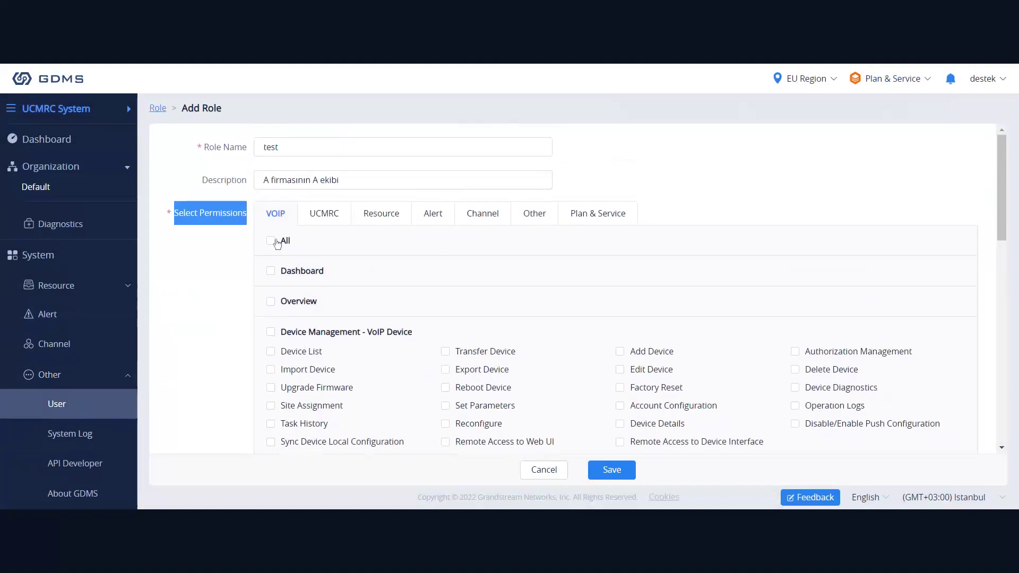
Grant all VOIP permissions except Factory Reset.
left_click(272, 241)
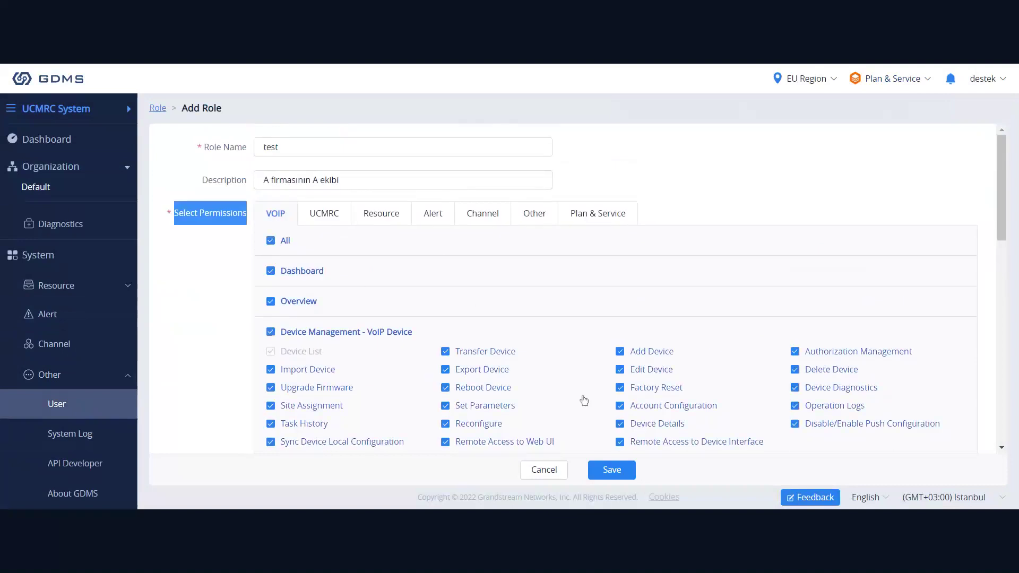
left_click(620, 387)
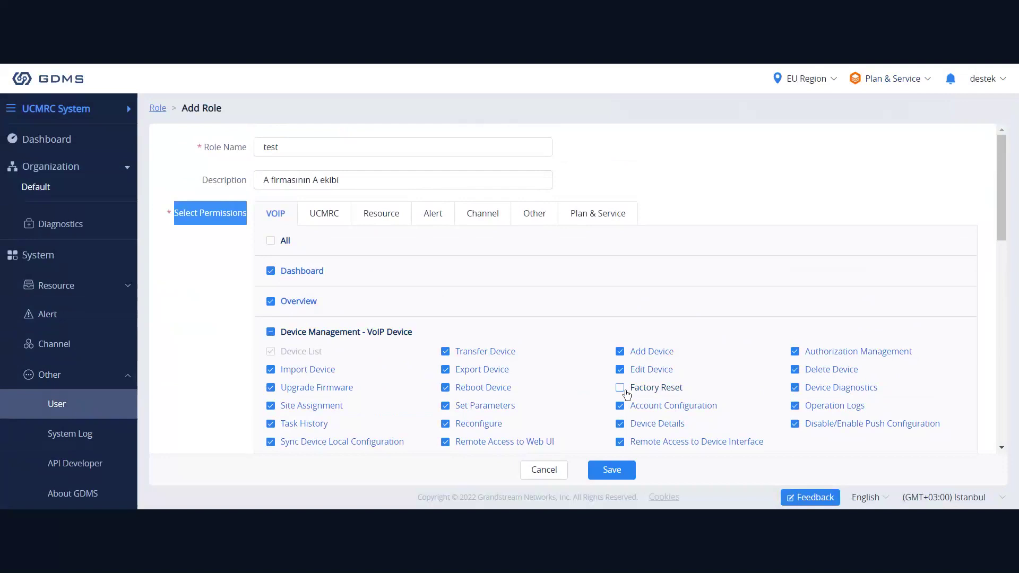
scroll(514, 283, "down", 1)
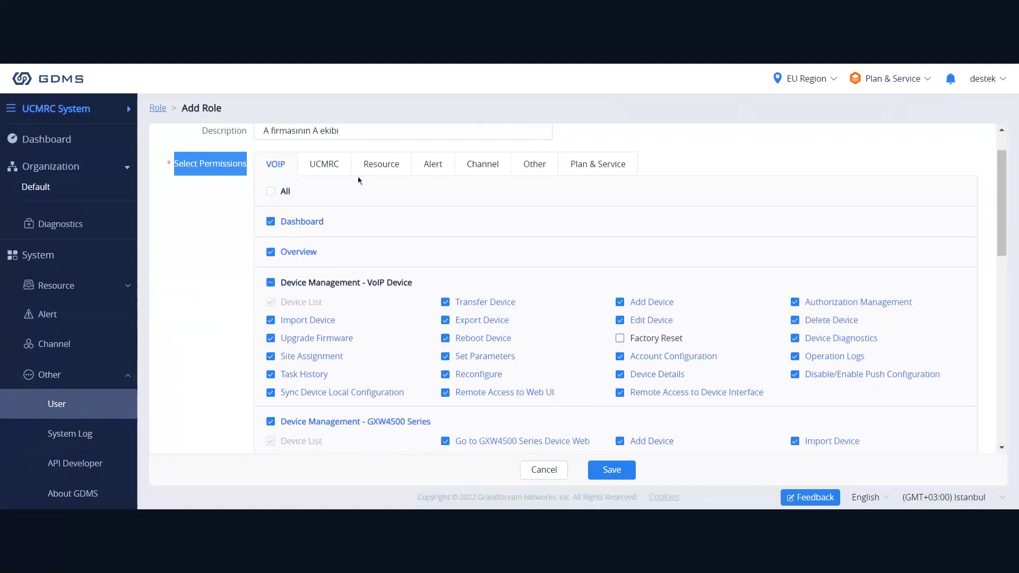
scroll(359, 181, "up", 1)
Browse the UCMRC, Resource, Alert, Channel, Plan & Service and Other permission tabs, then cancel the role.
left_click(329, 215)
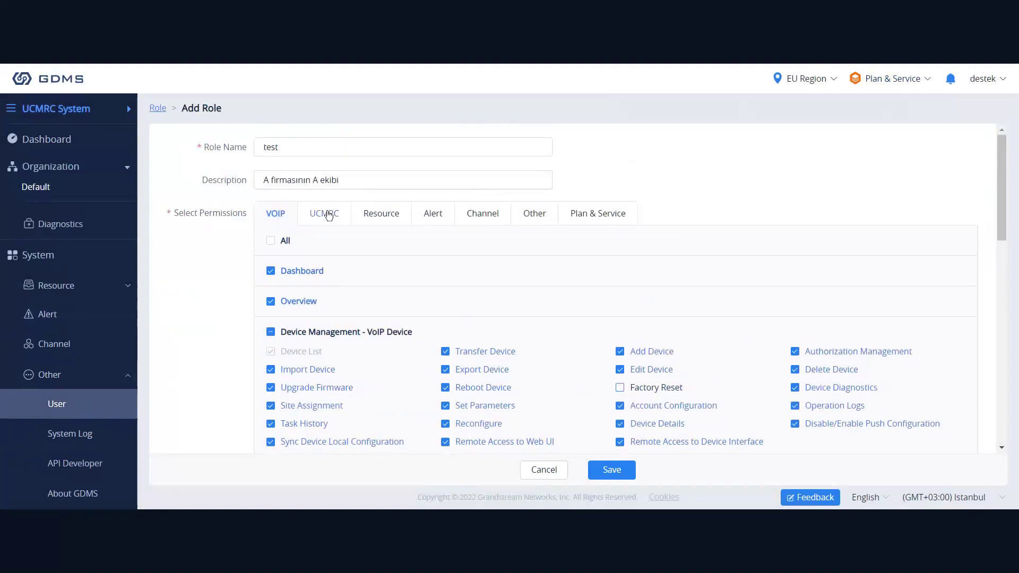
left_click(329, 215)
scroll(552, 303, "down", 1)
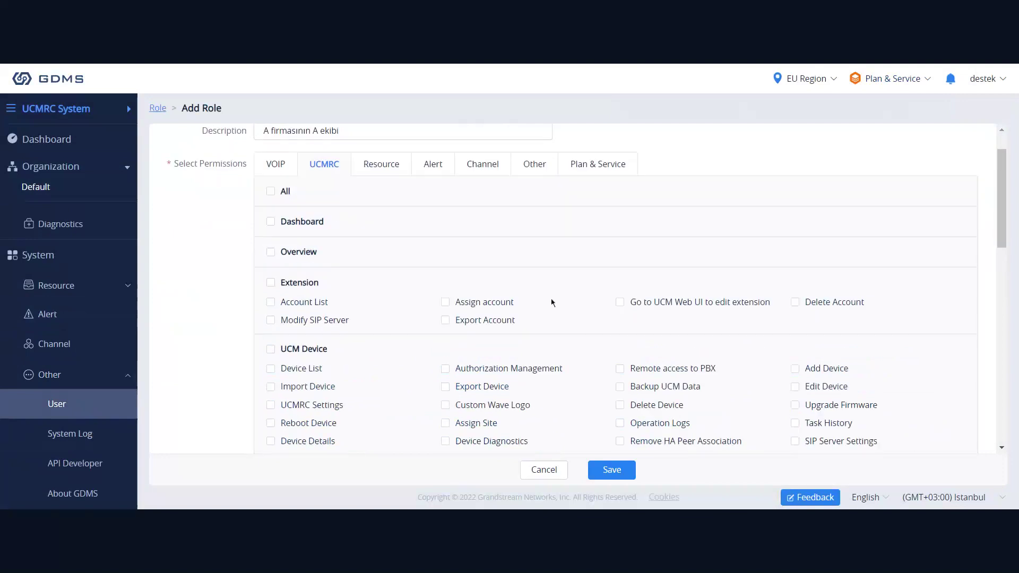
scroll(605, 337, "down", 1)
scroll(419, 250, "up", 2)
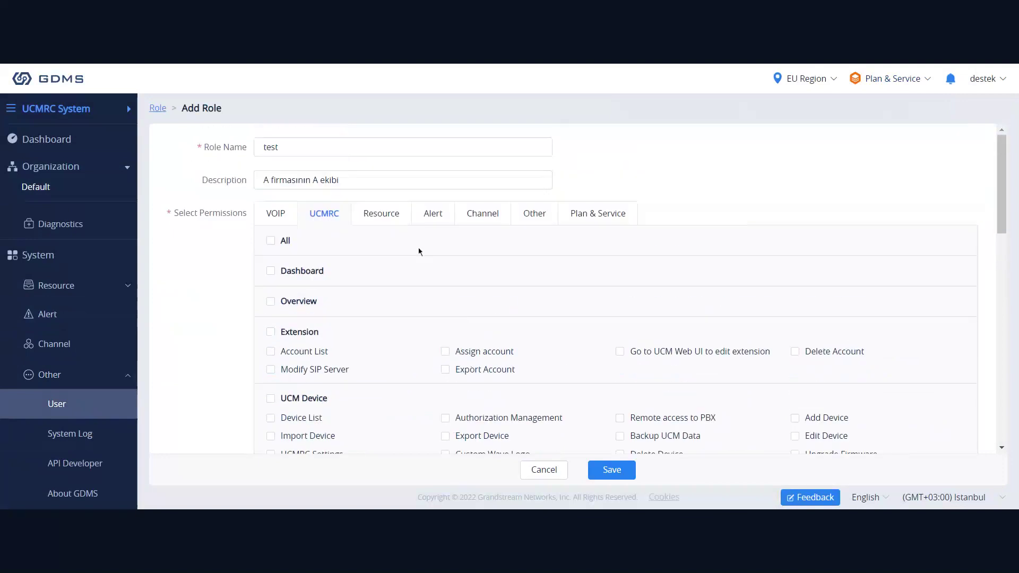
left_click(371, 215)
left_click(433, 213)
left_click(483, 213)
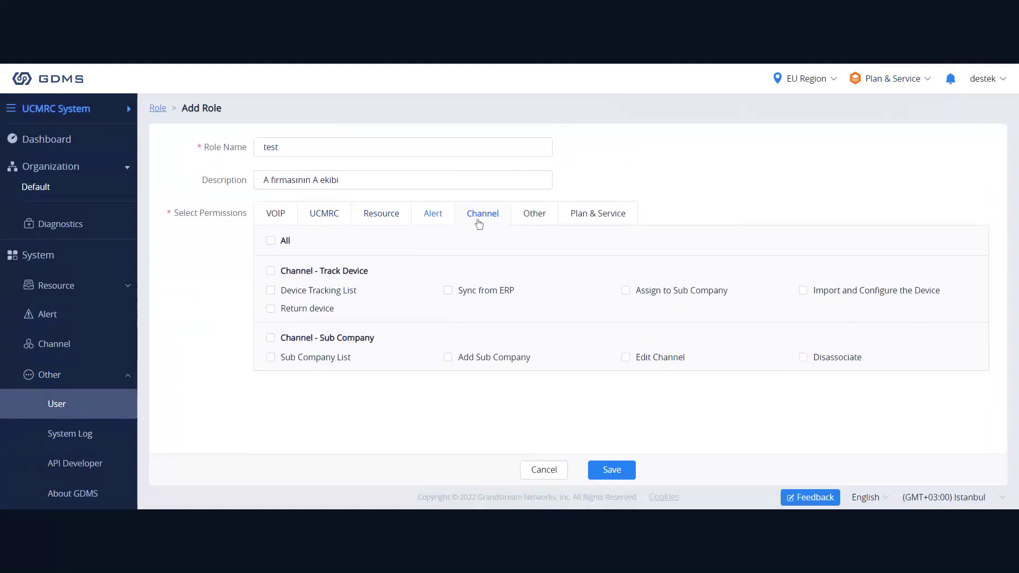
left_click(568, 224)
left_click(546, 222)
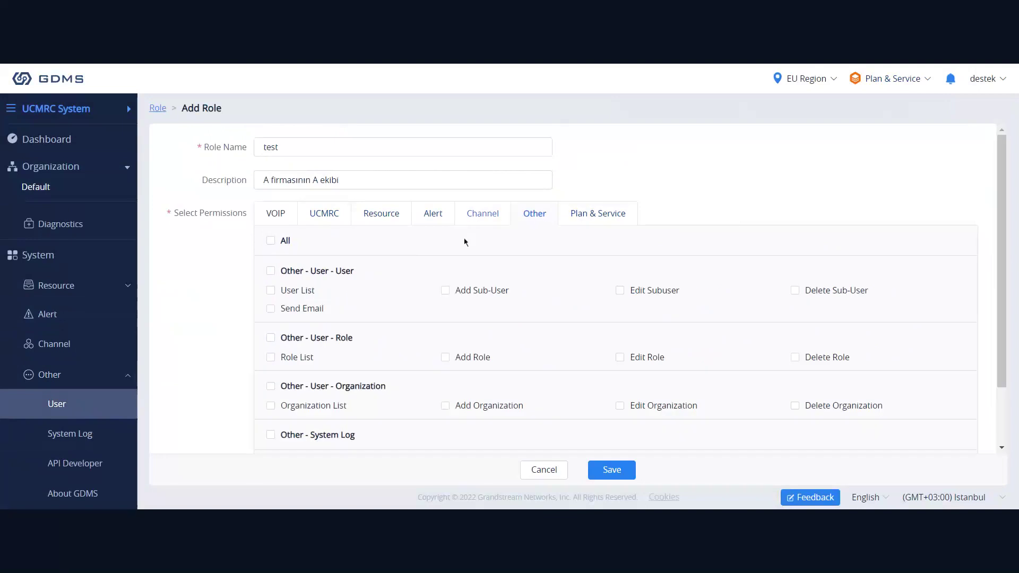
left_click(537, 474)
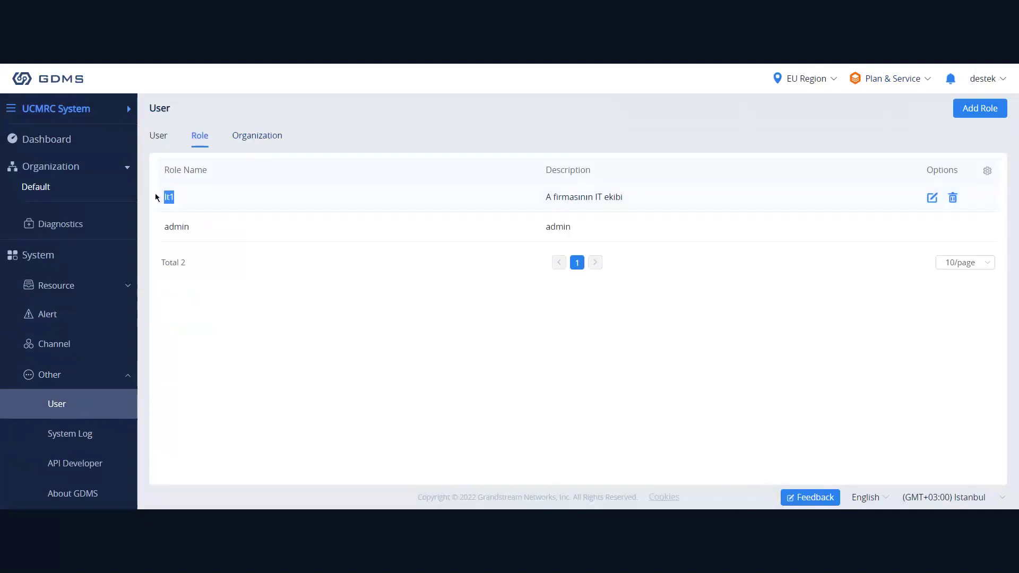
On the User tab, start a new sub-user named 'test'.
left_click(159, 137)
left_click(971, 108)
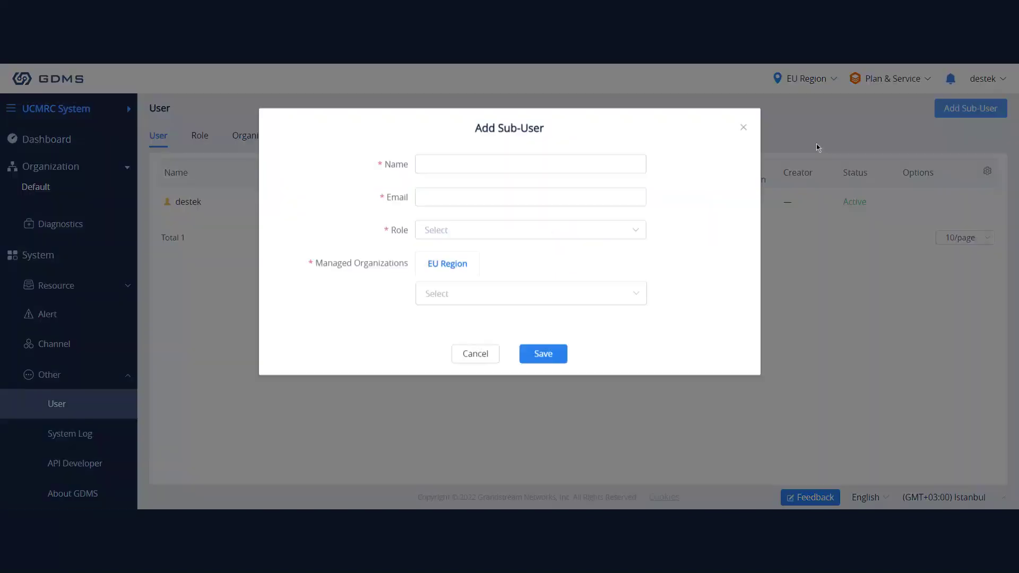
left_click(441, 161)
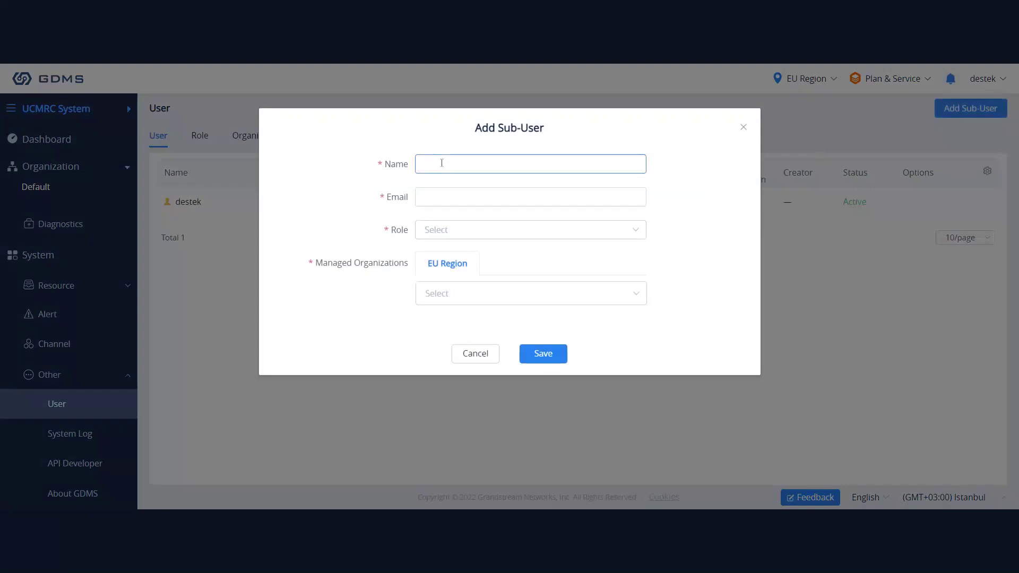
type("test")
left_click(423, 196)
left_click(357, 228)
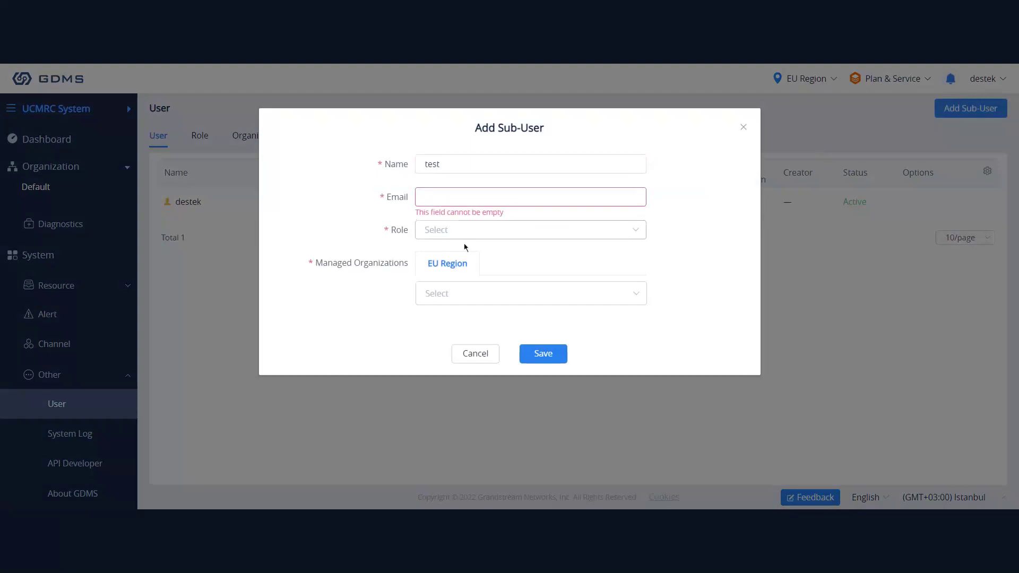
Assign role lt1 and organization Test to the sub-user, then dismiss the form unsaved.
left_click(477, 237)
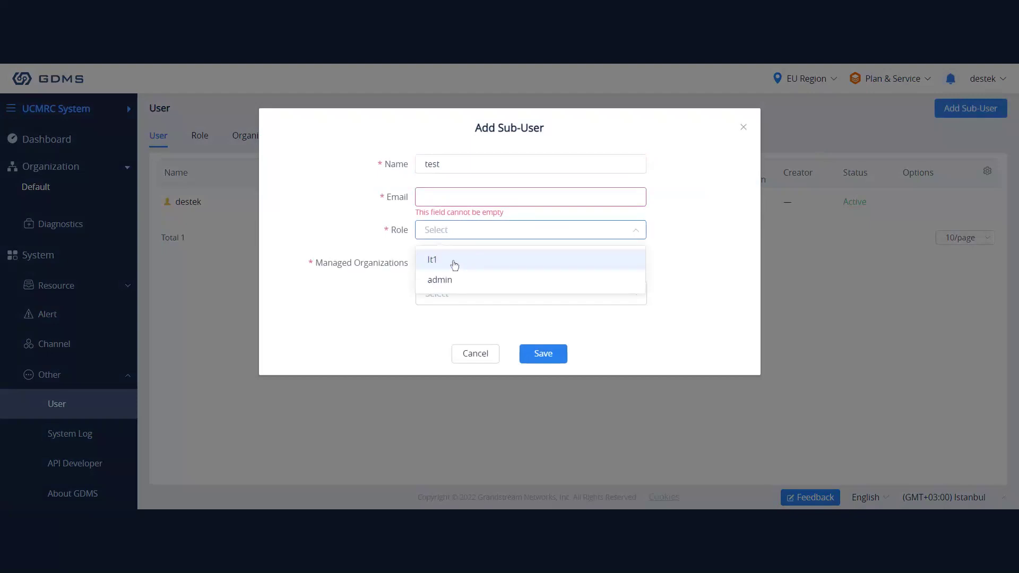
left_click(453, 265)
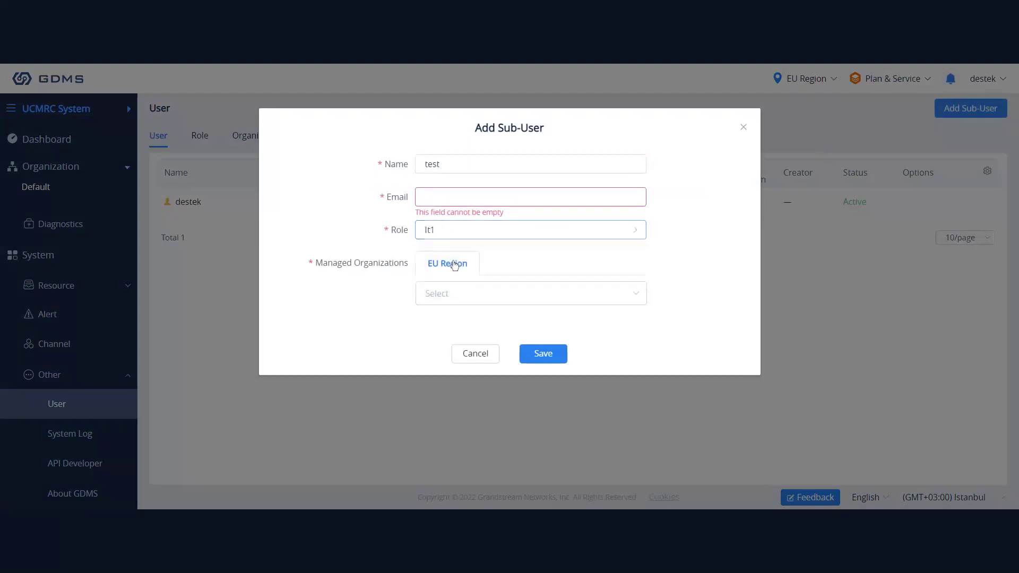
left_click(467, 300)
left_click(461, 341)
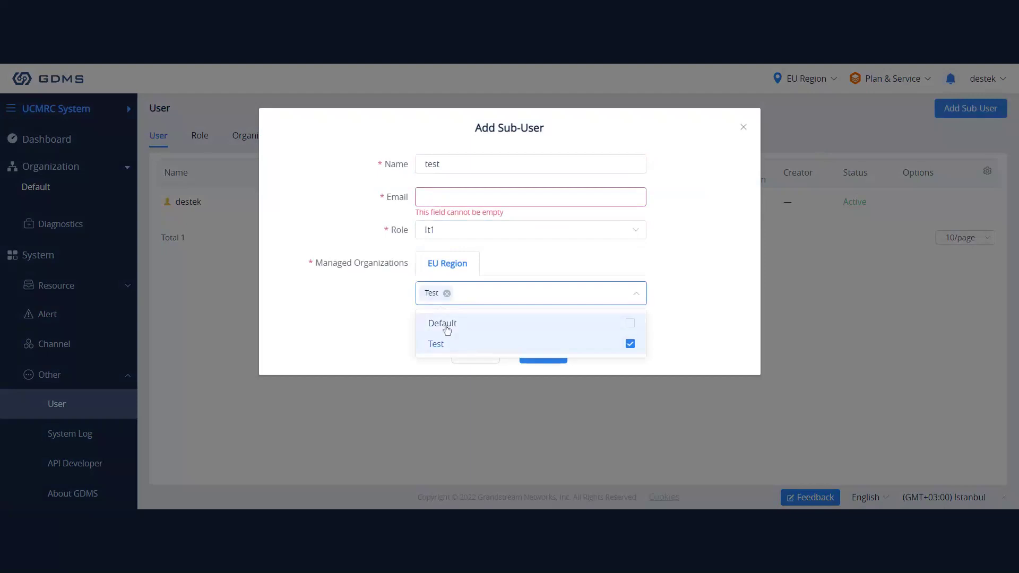
left_click(334, 303)
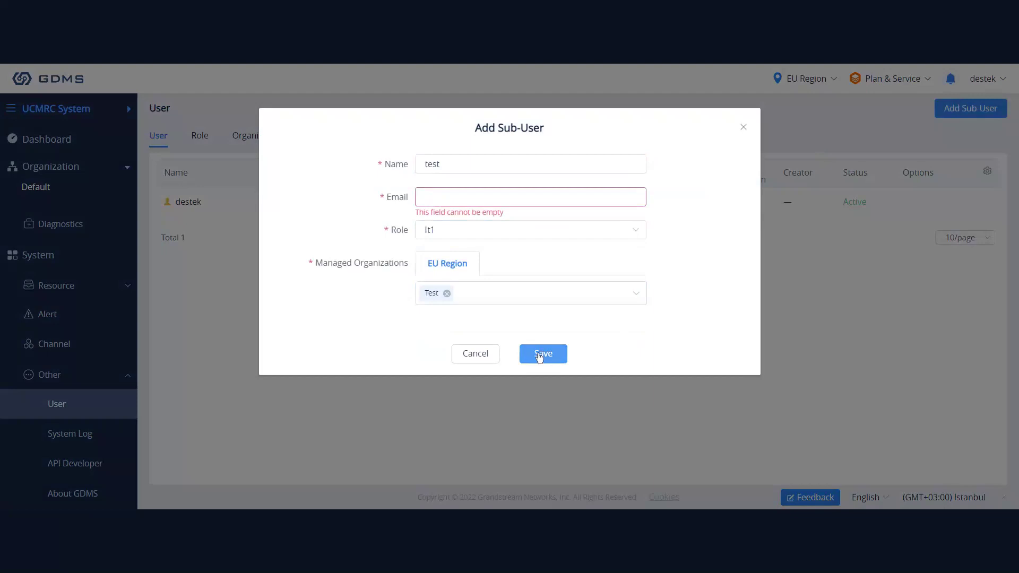
left_click(468, 354)
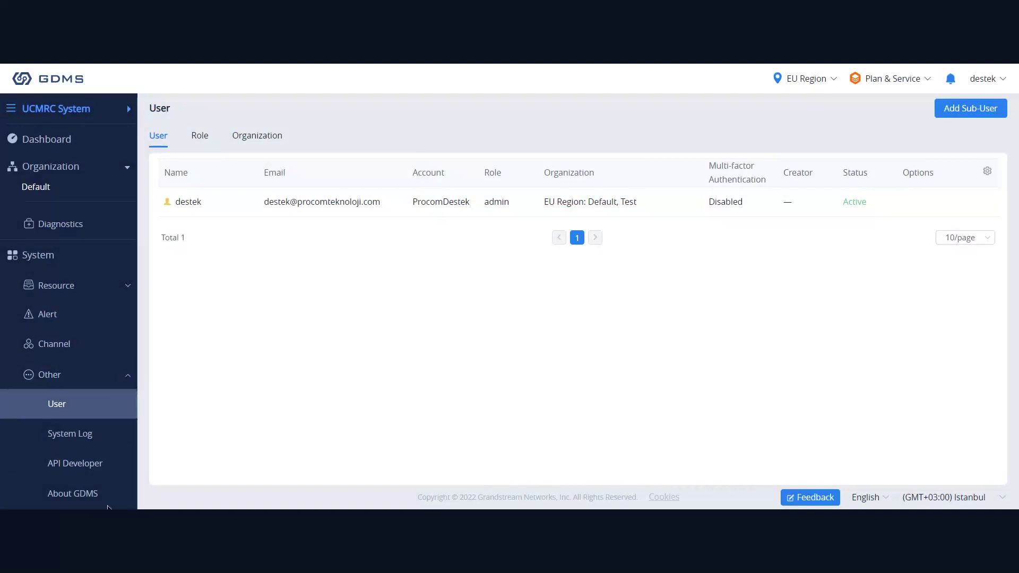
Visit the About GDMS and API Developer pages, ending back on About GDMS.
left_click(93, 493)
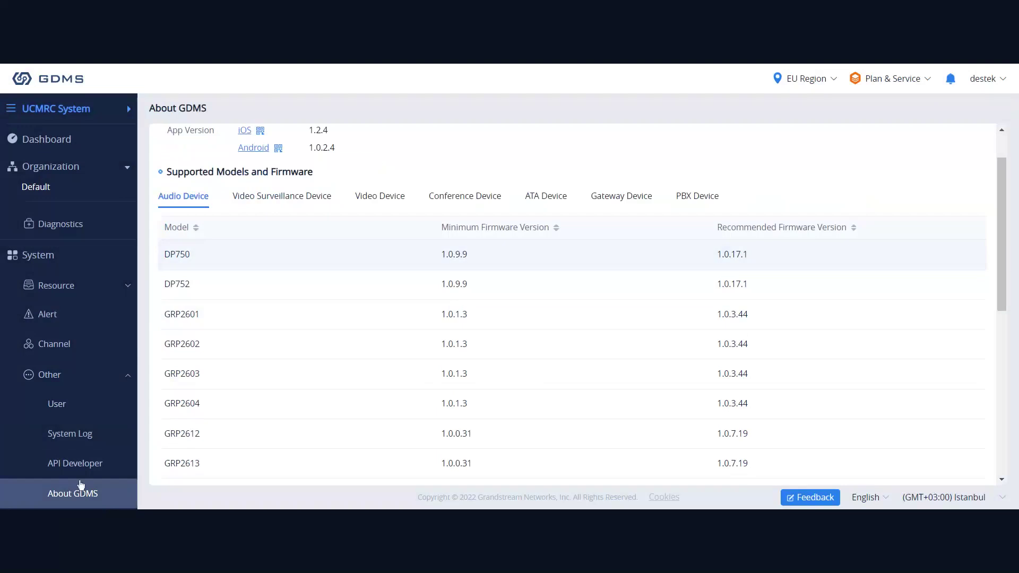
left_click(58, 465)
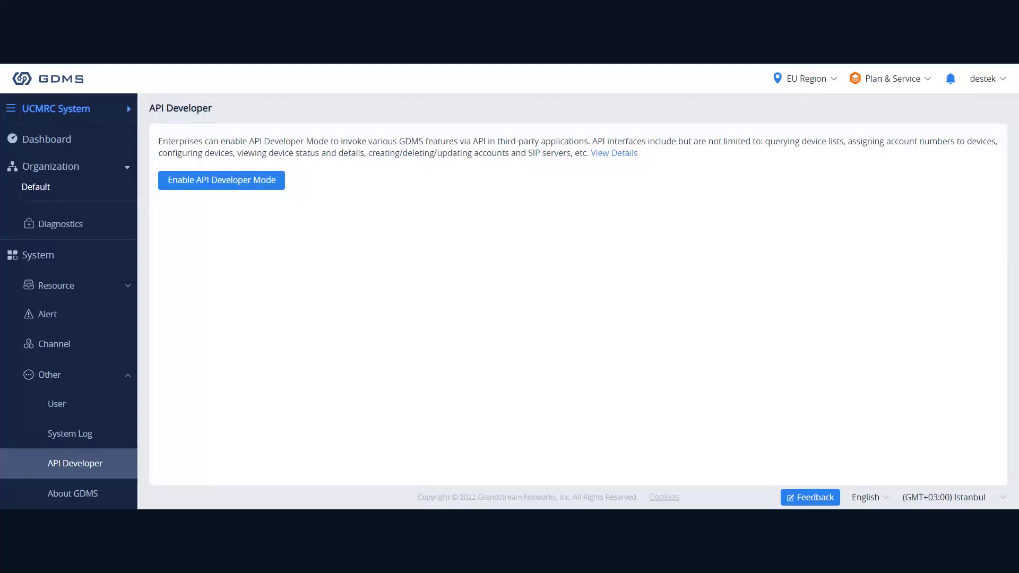
left_click(84, 497)
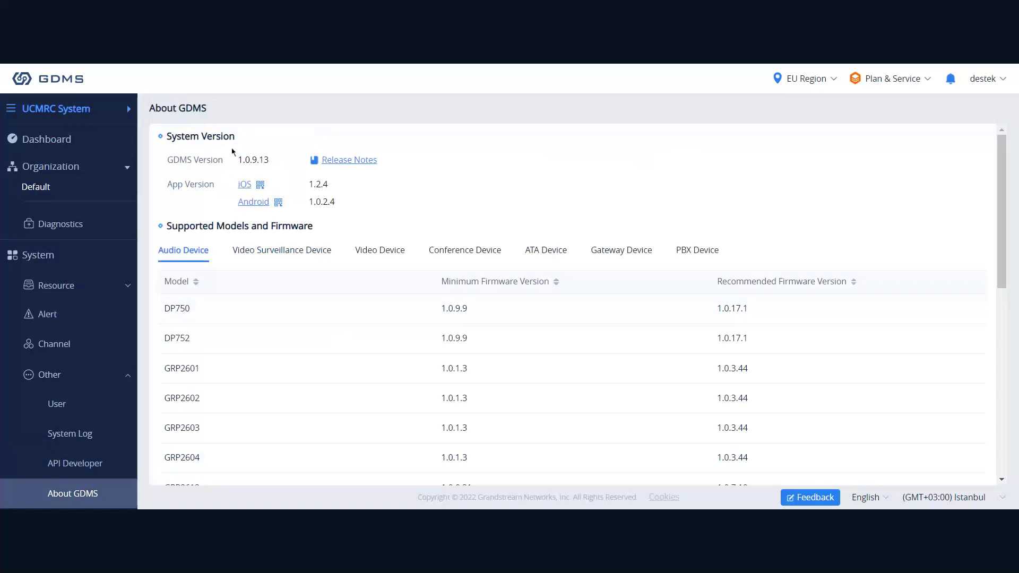
Highlight the System Version heading and the GDMS version 1.0.9.13.
left_click_drag(236, 139, 175, 141)
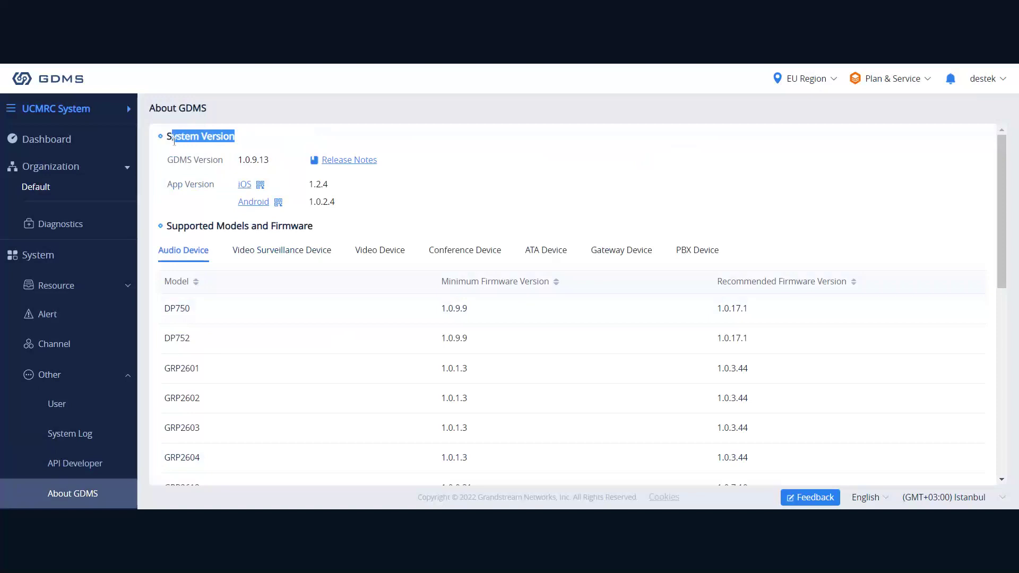
left_click_drag(271, 172, 238, 161)
left_click(439, 136)
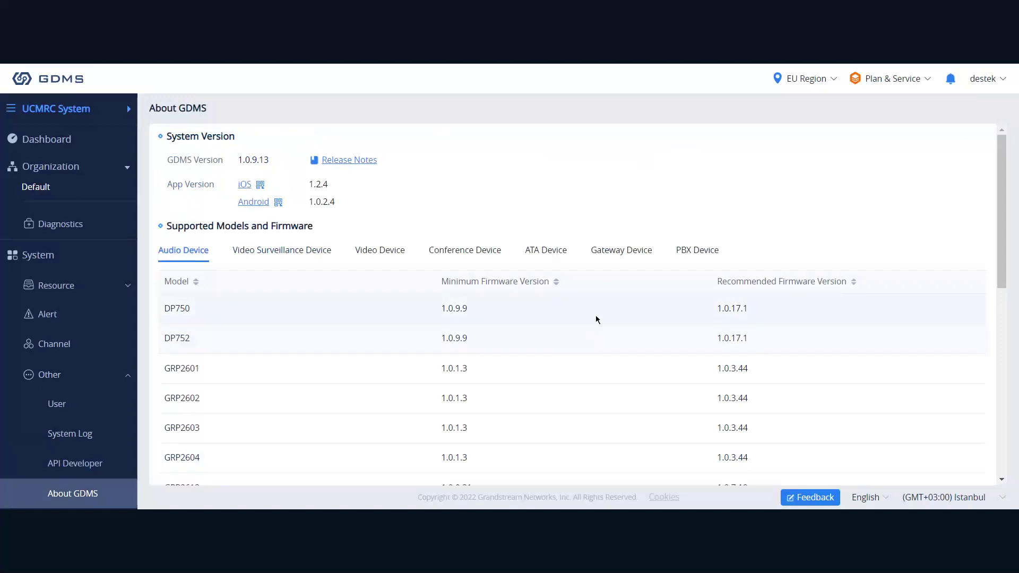
Scroll the Audio Device firmware table, then show the Video Surveillance Device models GSC3610 and GSC3615.
scroll(271, 304, "down", 8)
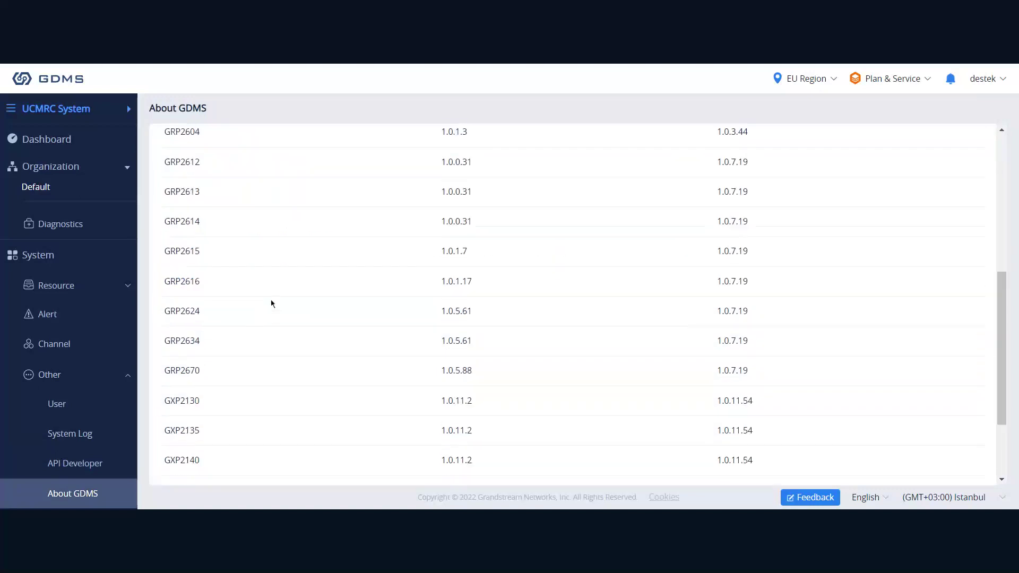
scroll(270, 303, "up", 2)
scroll(271, 303, "up", 6)
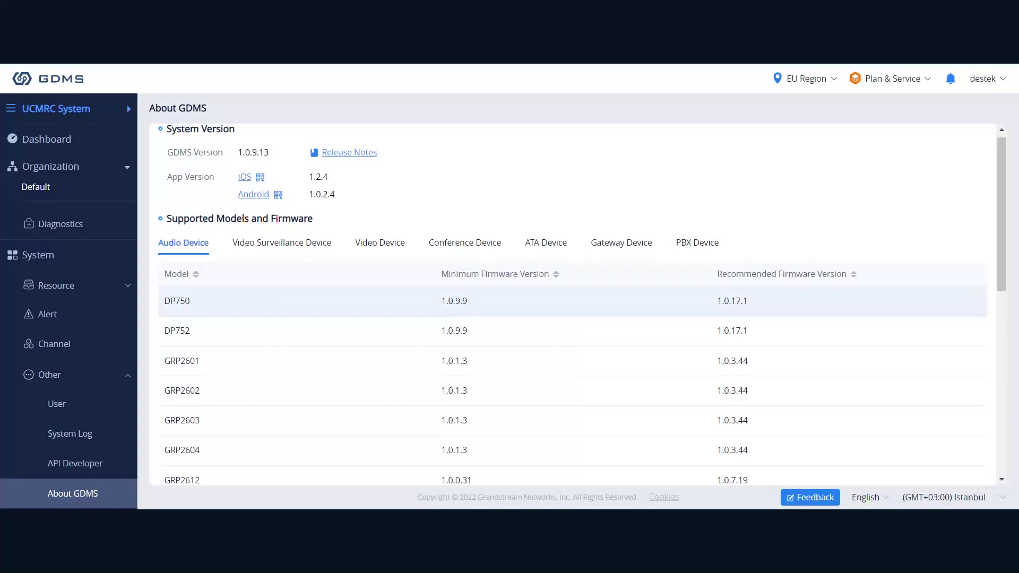
scroll(259, 316, "down", 6)
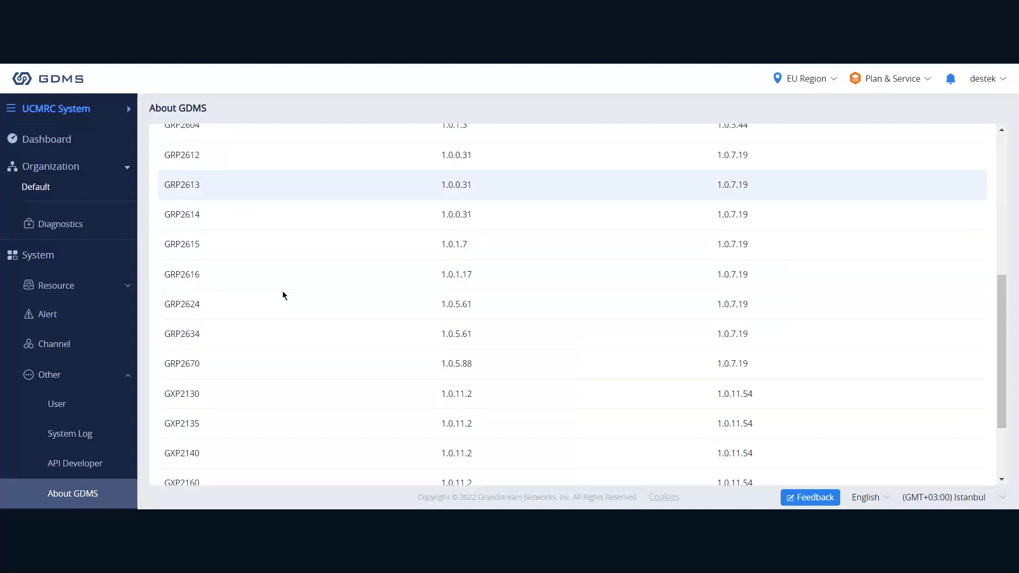
scroll(283, 292, "down", 1)
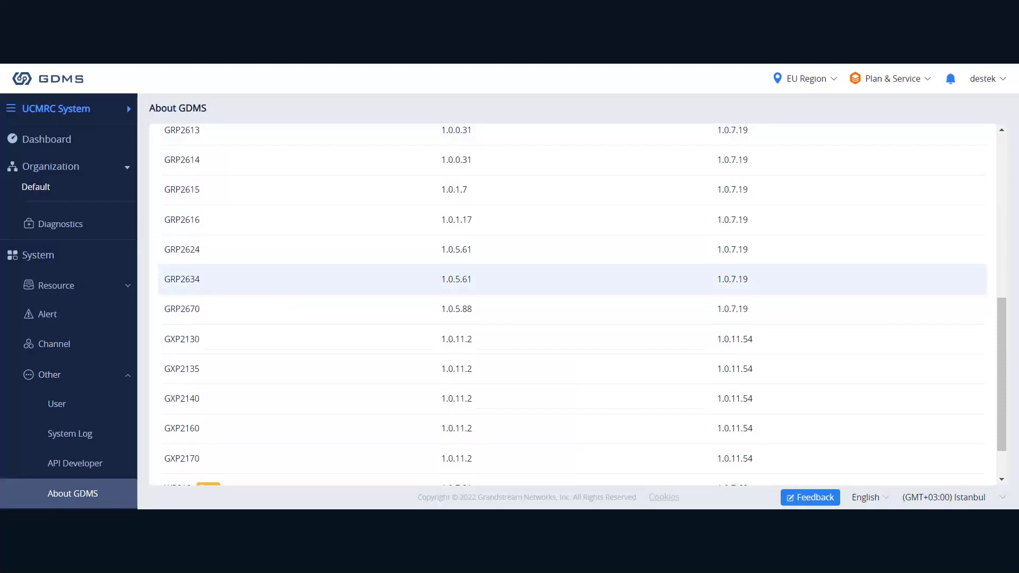
scroll(287, 330, "up", 1)
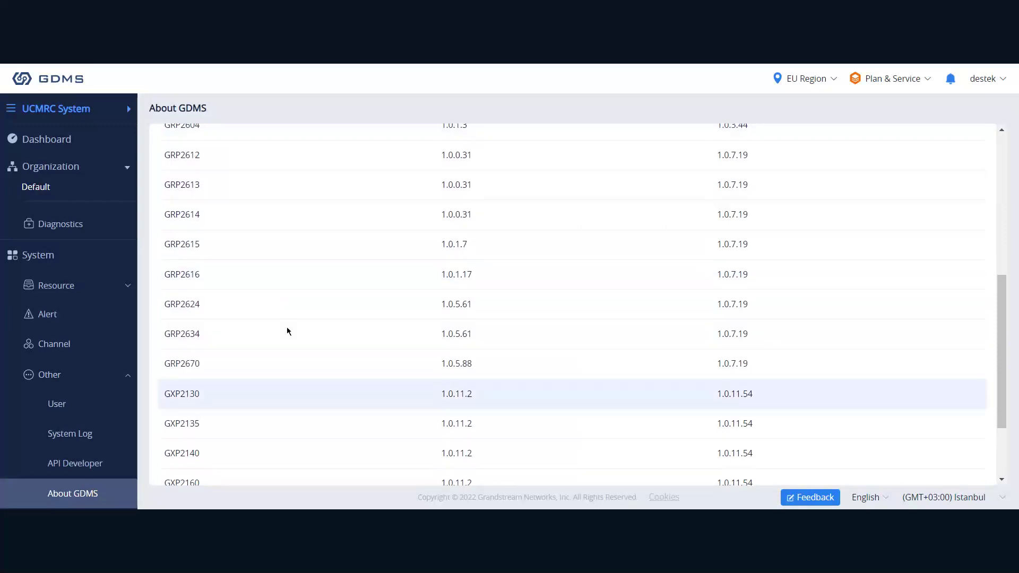
scroll(287, 331, "up", 6)
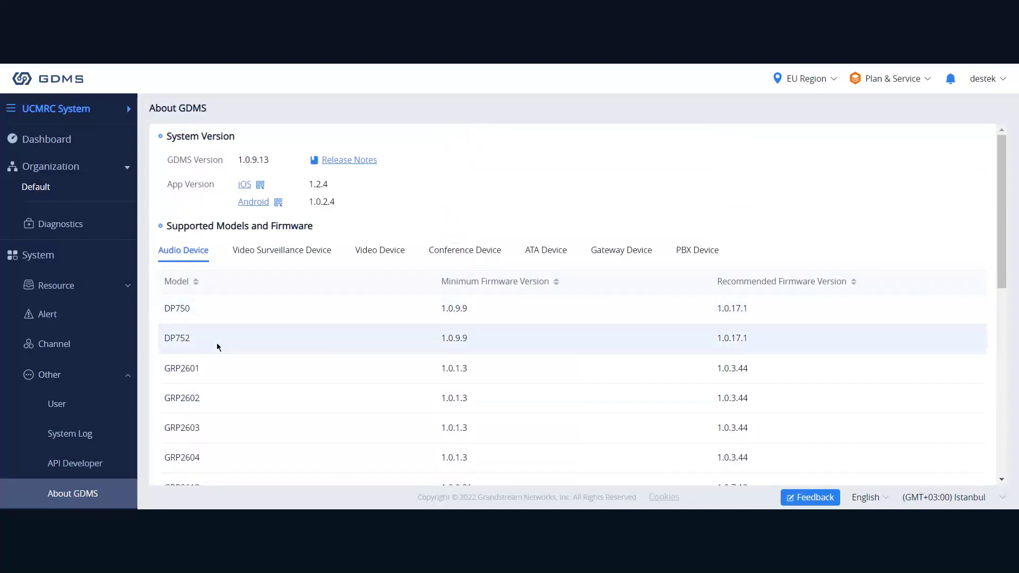
left_click(249, 253)
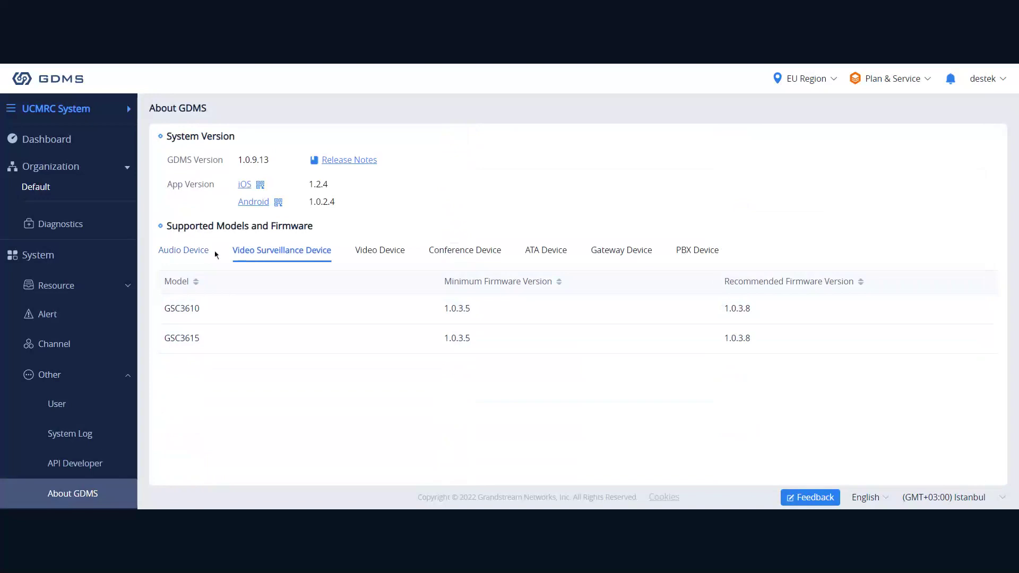
Review supported models and firmware for audio, video surveillance and video devices on About GDMS.
left_click(197, 251)
scroll(290, 357, "down", 8)
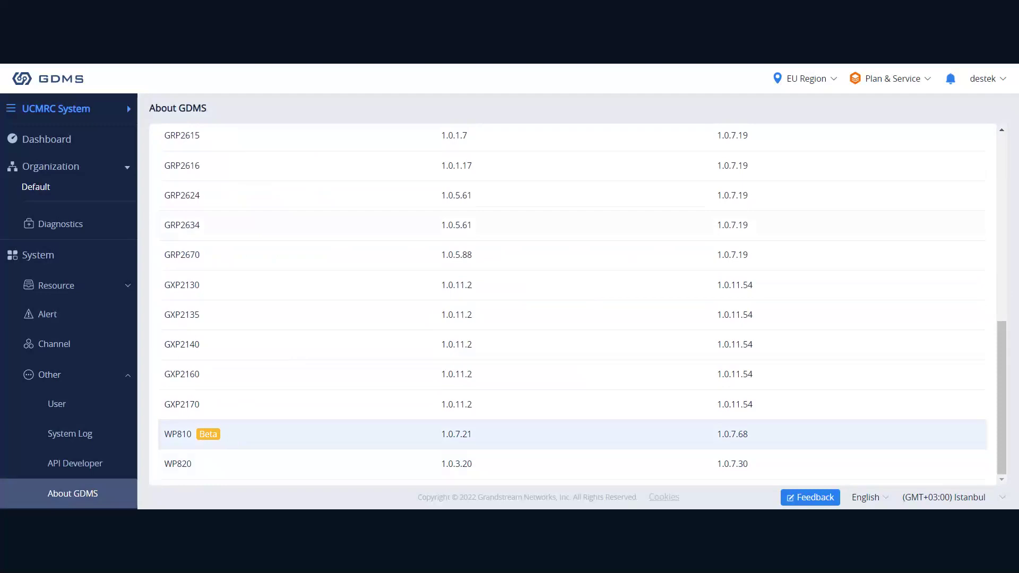
scroll(243, 338, "up", 8)
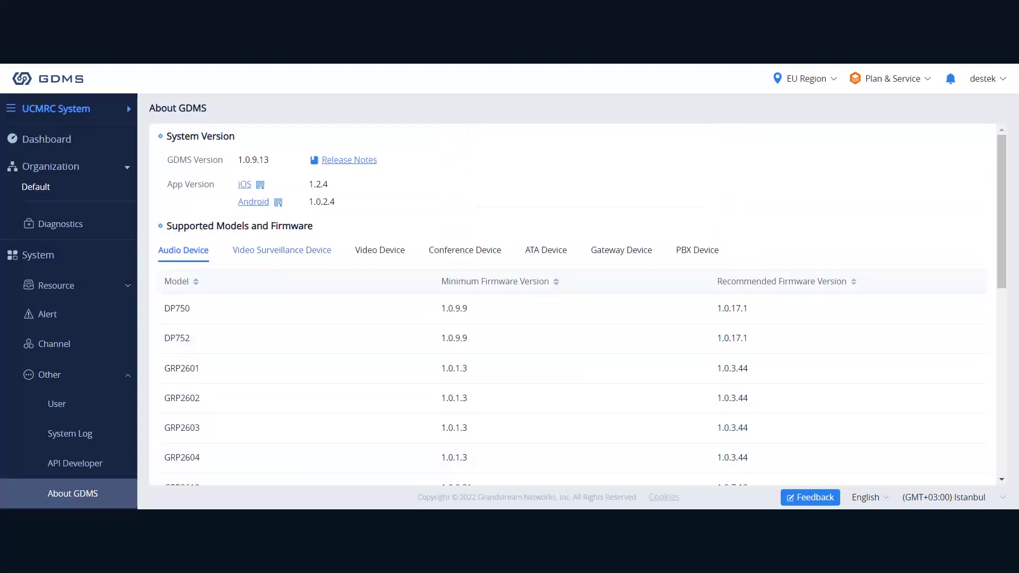
left_click(271, 254)
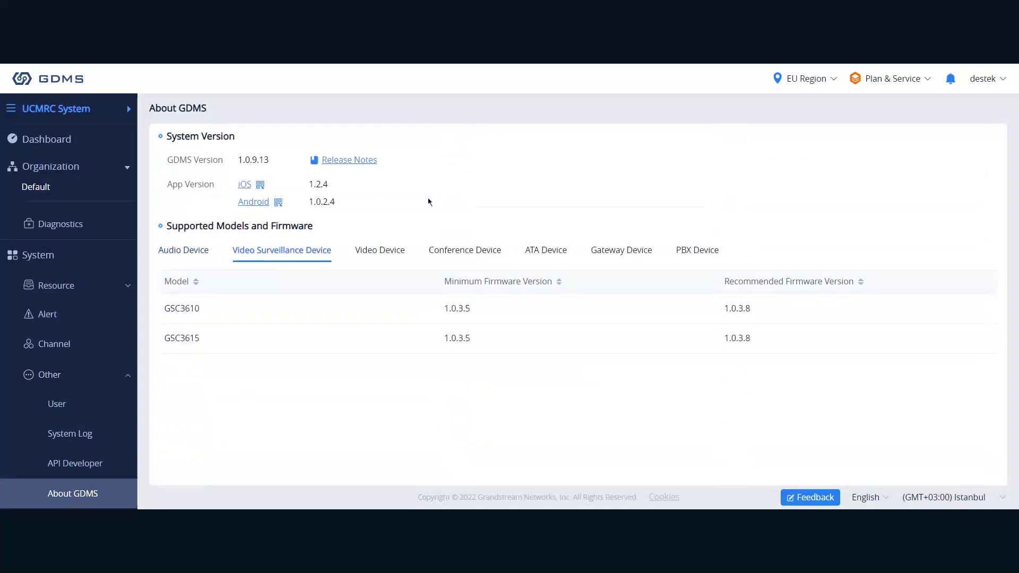
left_click(395, 247)
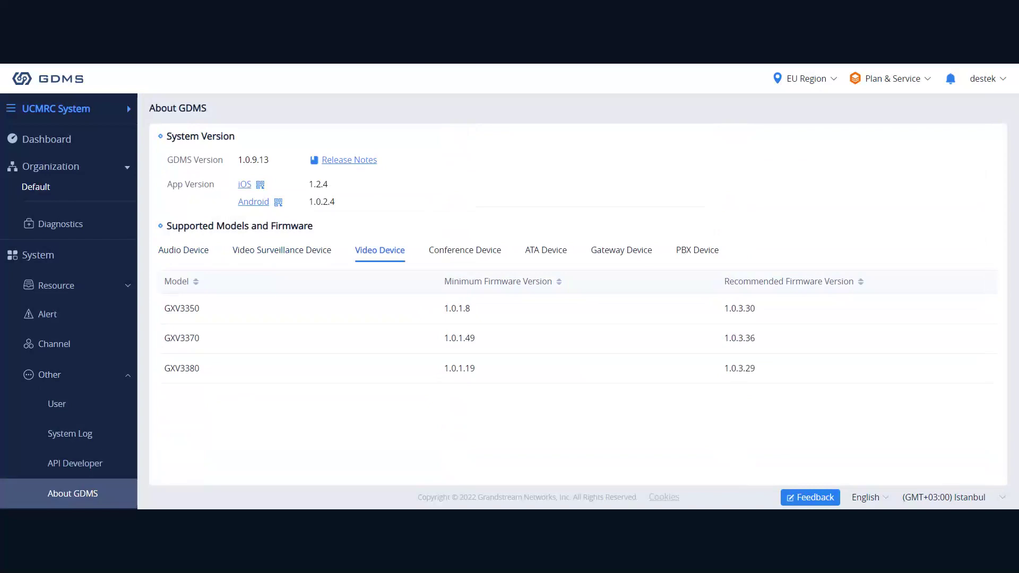
Review conference, ATA, gateway and PBX models, ending on UCM6301–UCM6308A with firmware 1.0.13.9.
left_click(457, 250)
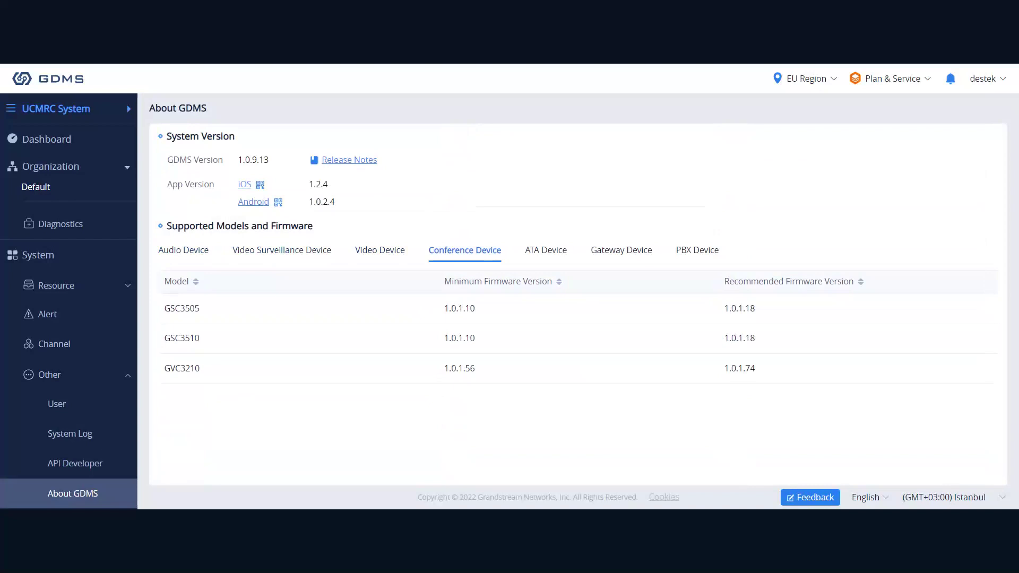
left_click(533, 248)
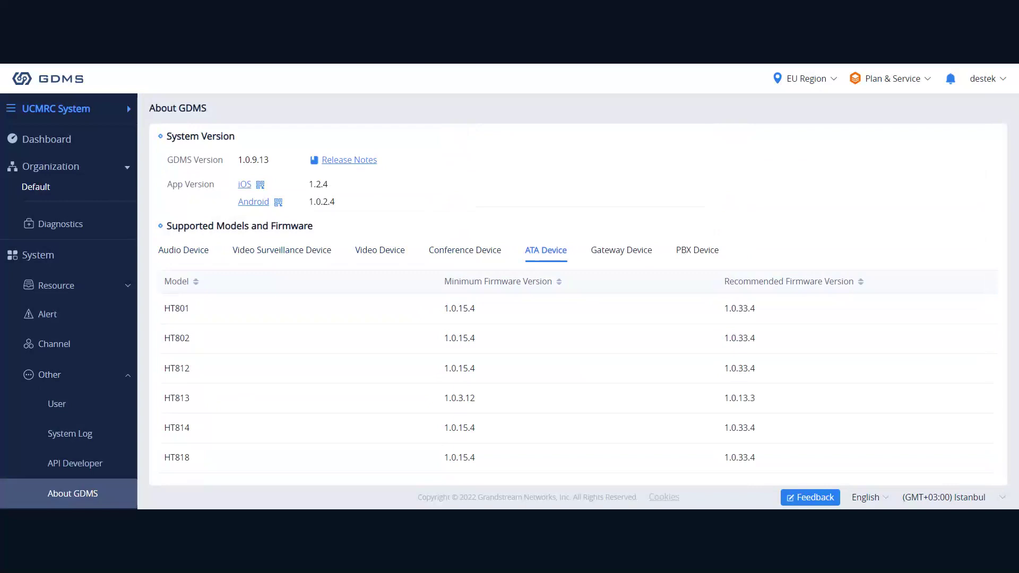
left_click(616, 255)
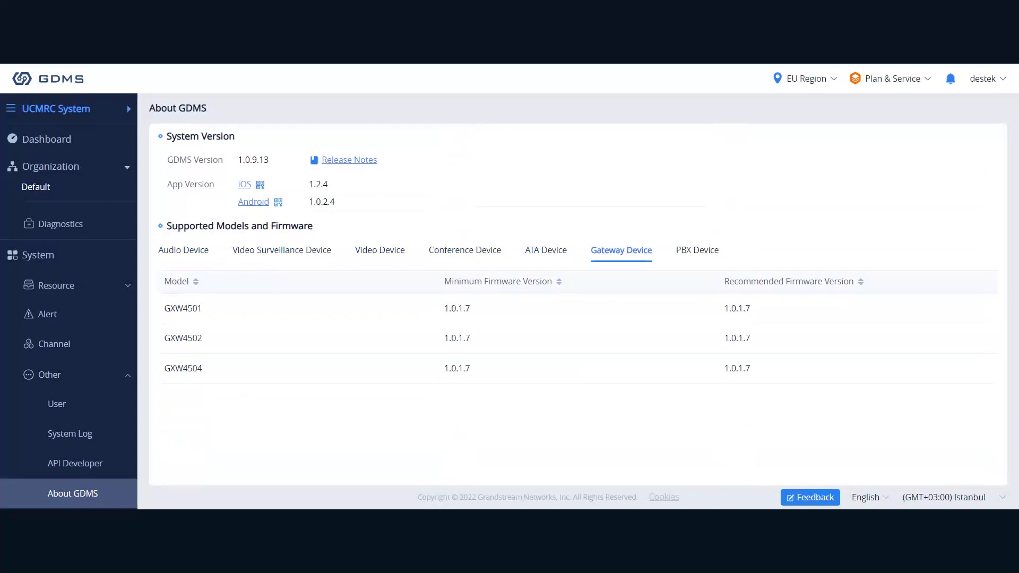
left_click(697, 251)
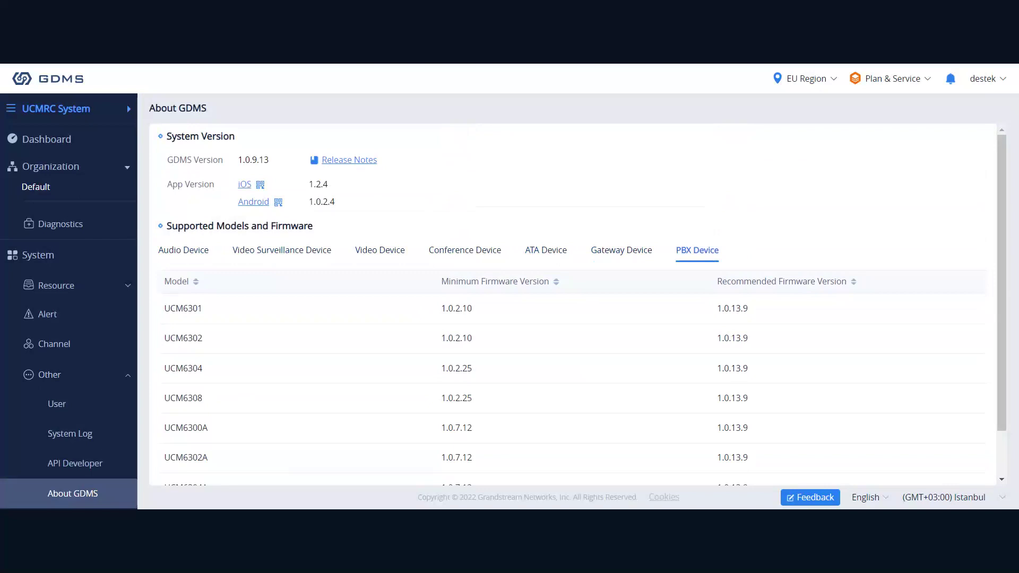
scroll(427, 336, "down", 1)
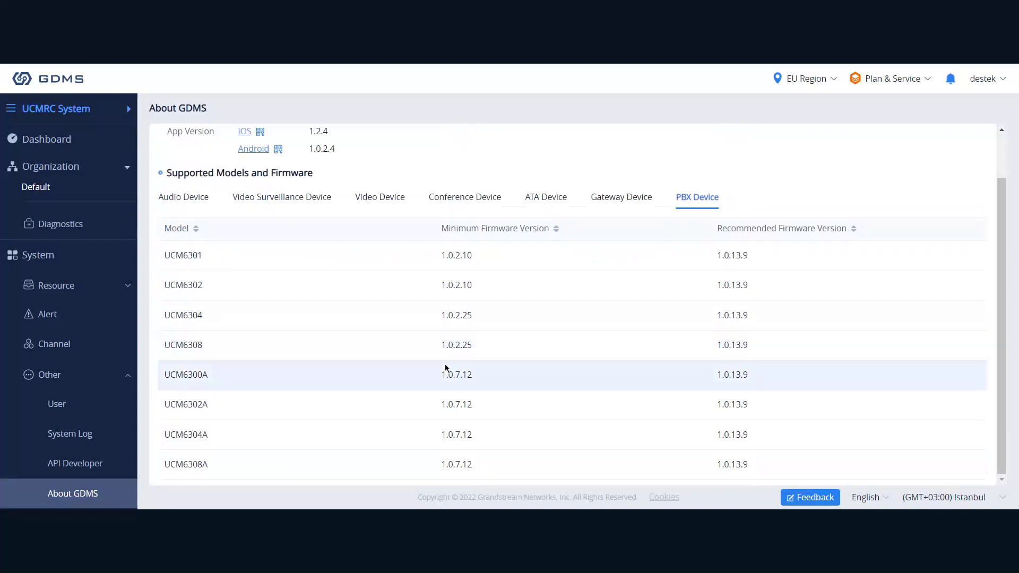
scroll(340, 326, "up", 1)
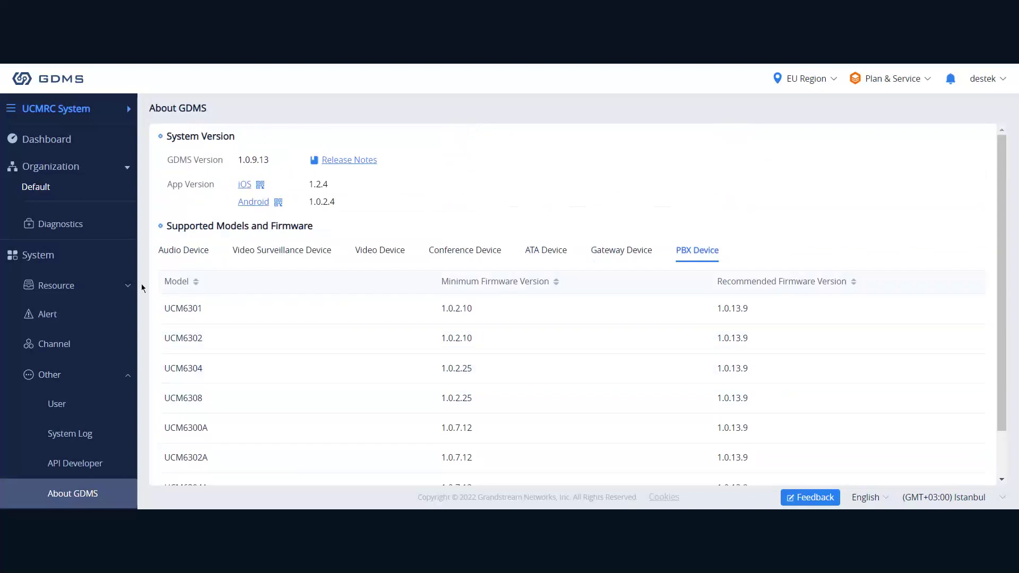
Switch from UCMRC System to the VoIP System subsystem and open its Dashboard.
scroll(73, 268, "up", 5)
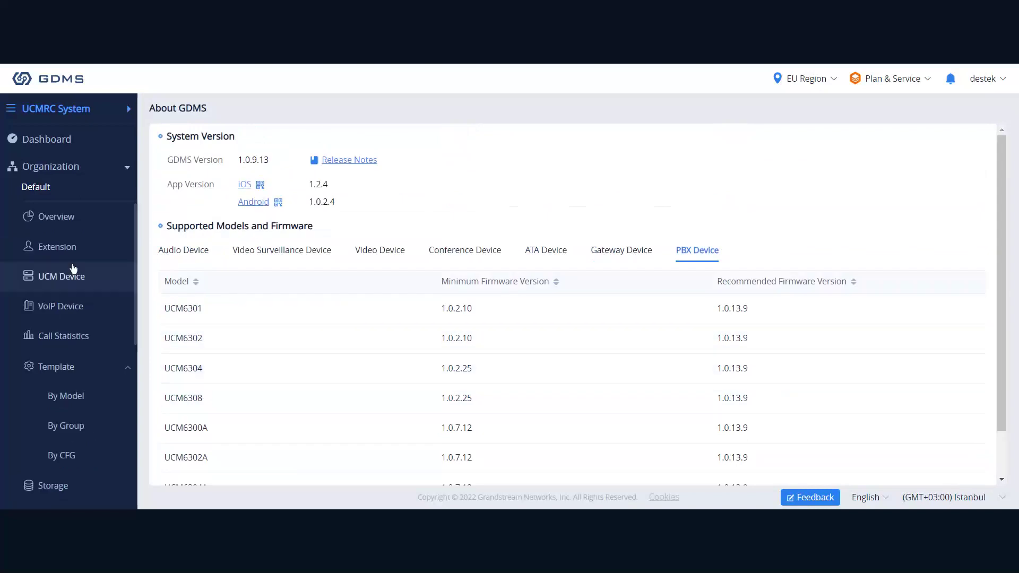
scroll(74, 269, "down", 5)
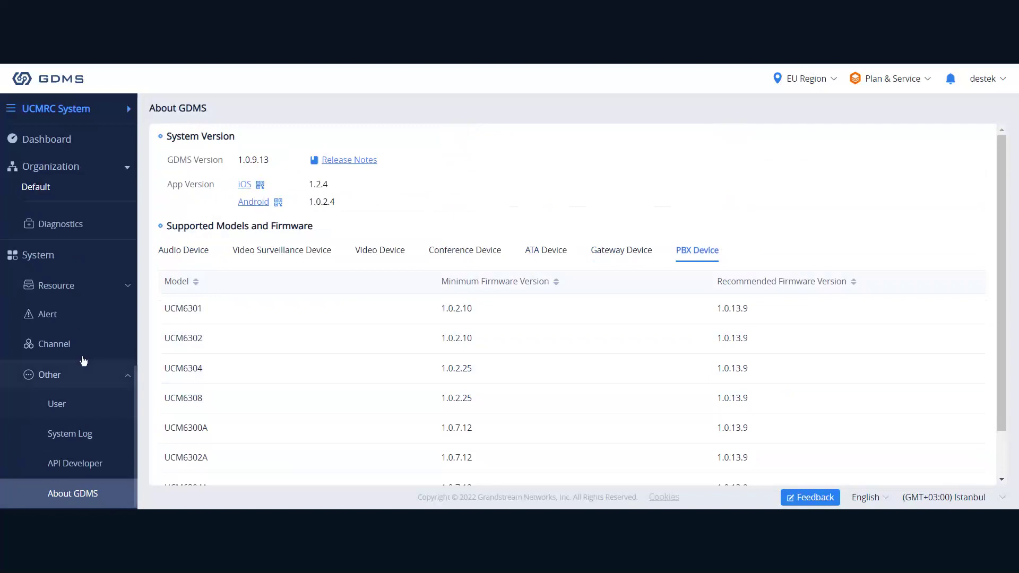
scroll(83, 361, "up", 5)
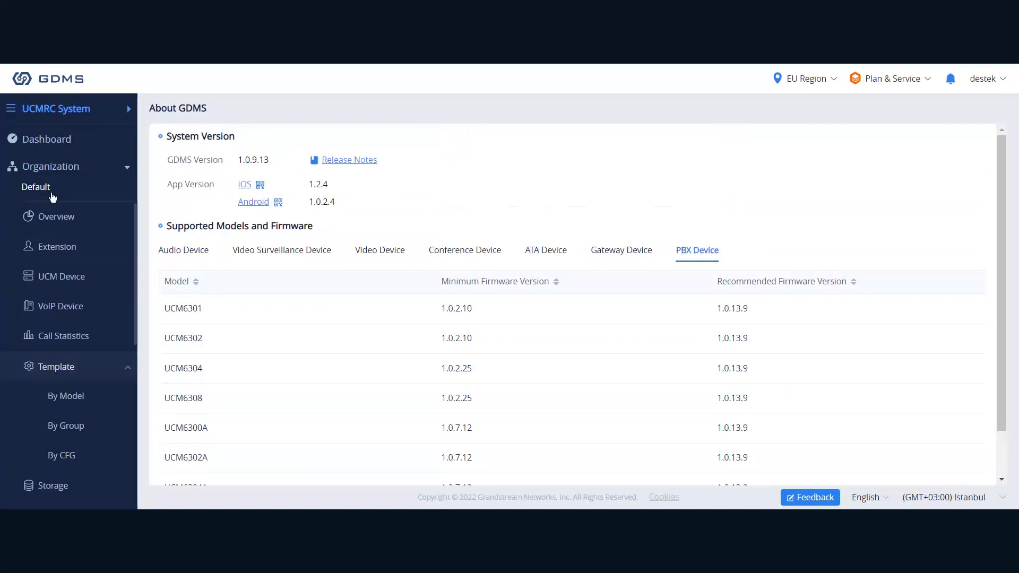
left_click(93, 110)
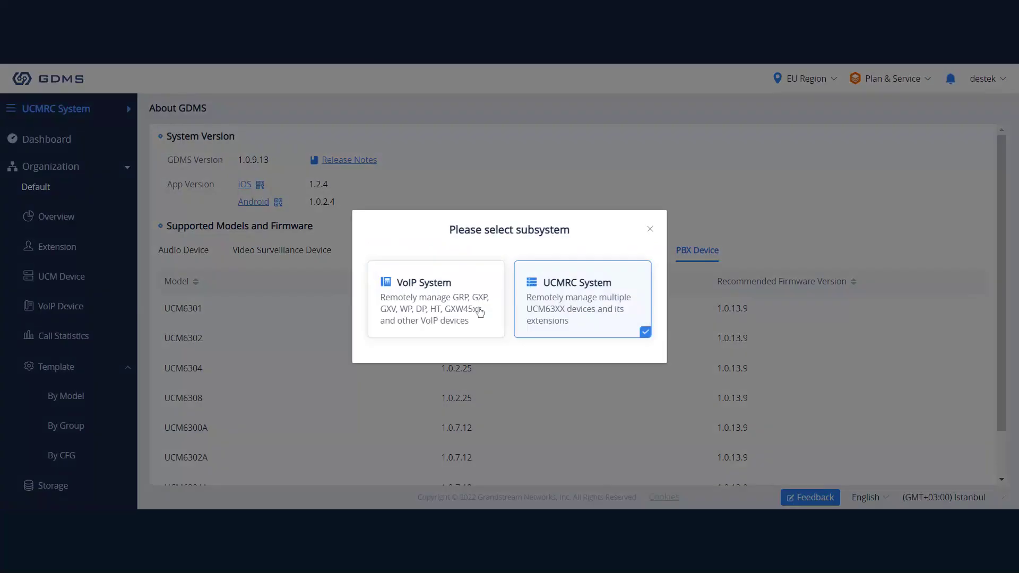
left_click(481, 313)
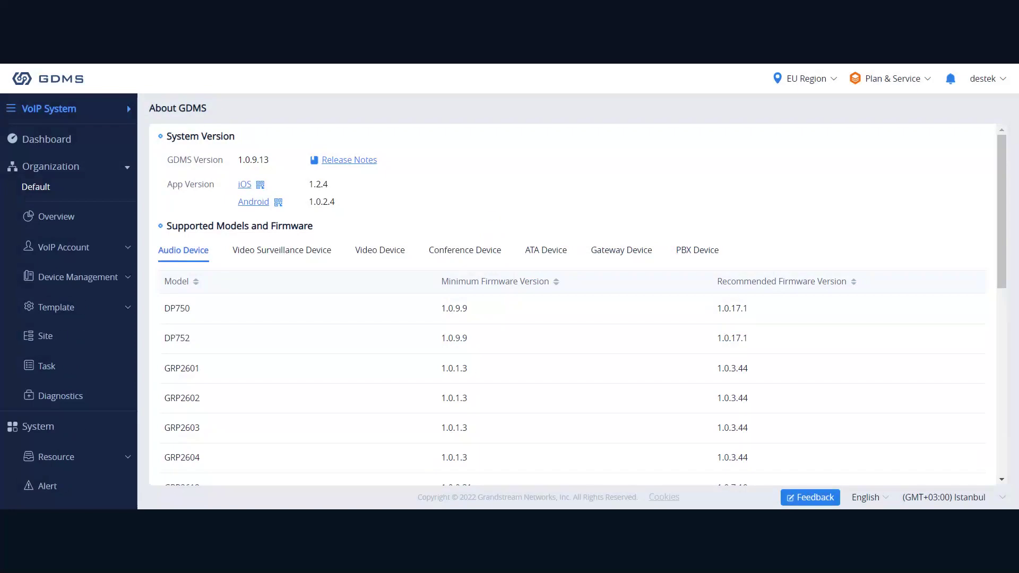
left_click(66, 141)
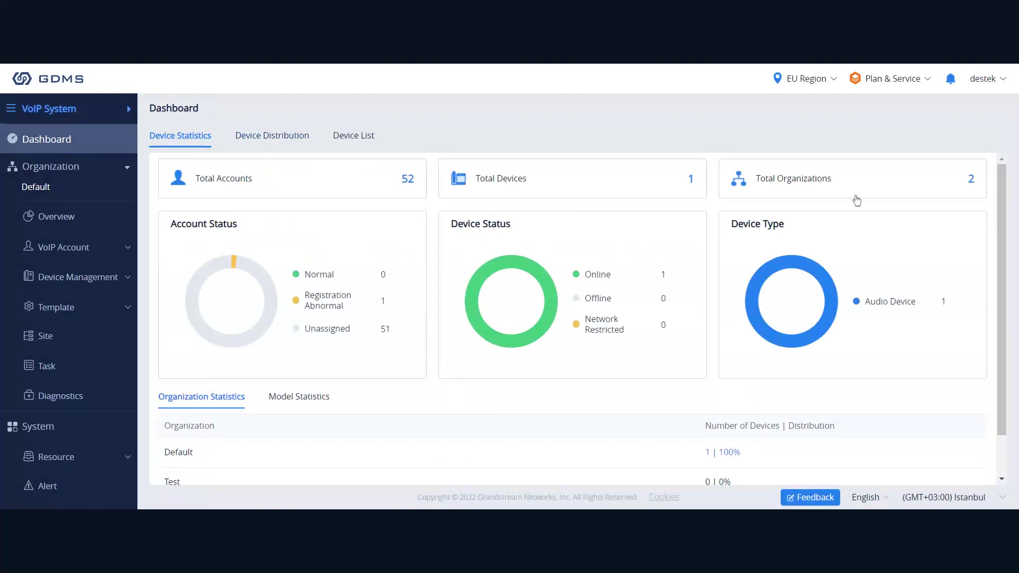
Browse the Model Statistics, Device Distribution and Device List tabs of the dashboard.
scroll(856, 199, "down", 1)
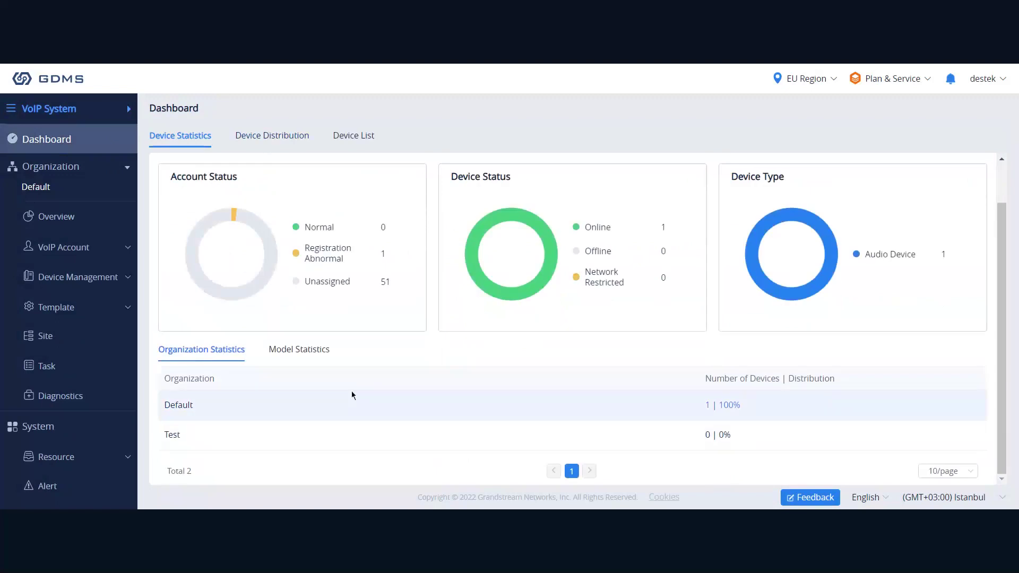
left_click(307, 350)
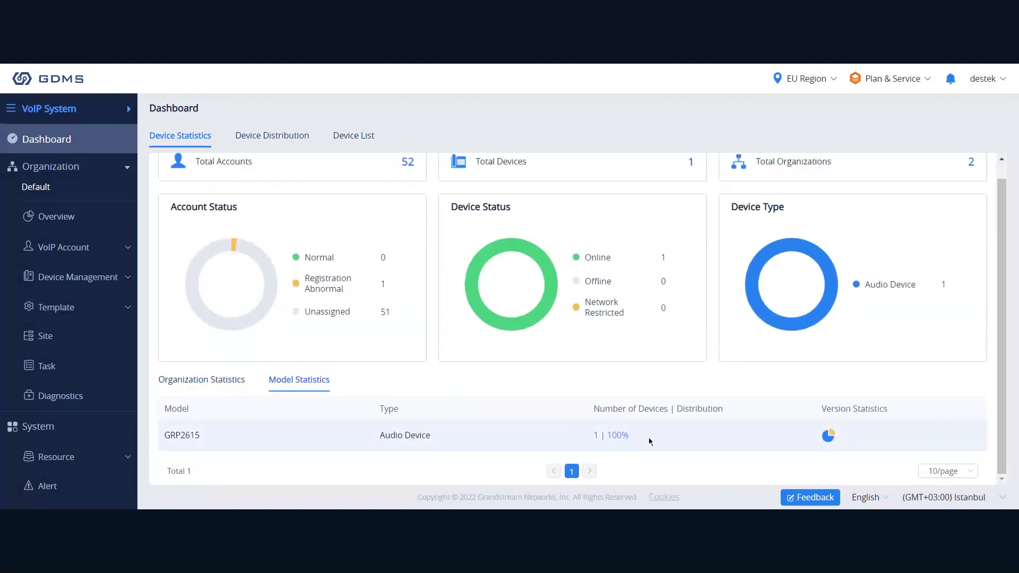
mouse_move(839, 444)
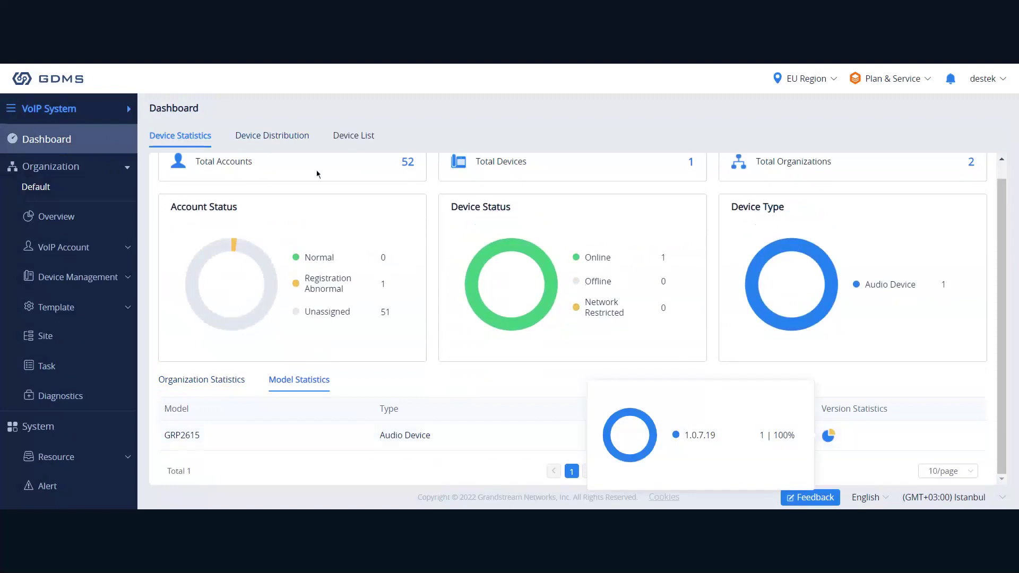
left_click(262, 139)
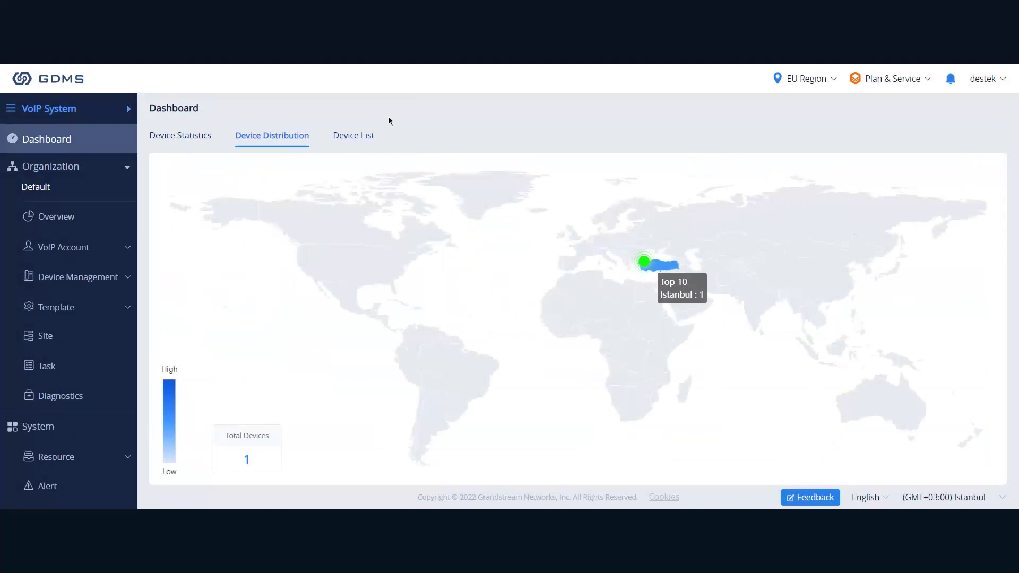
left_click(347, 138)
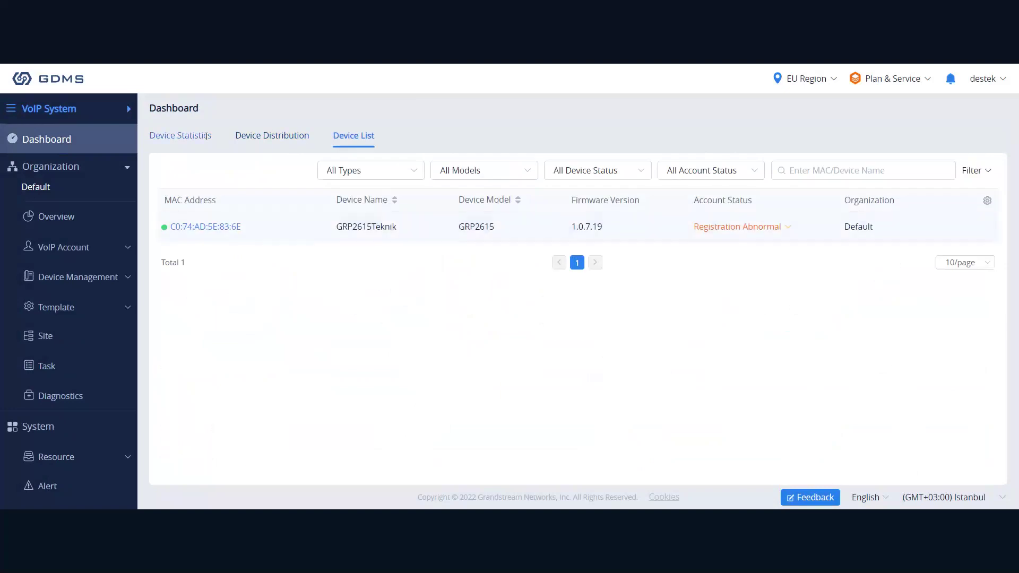
left_click(180, 137)
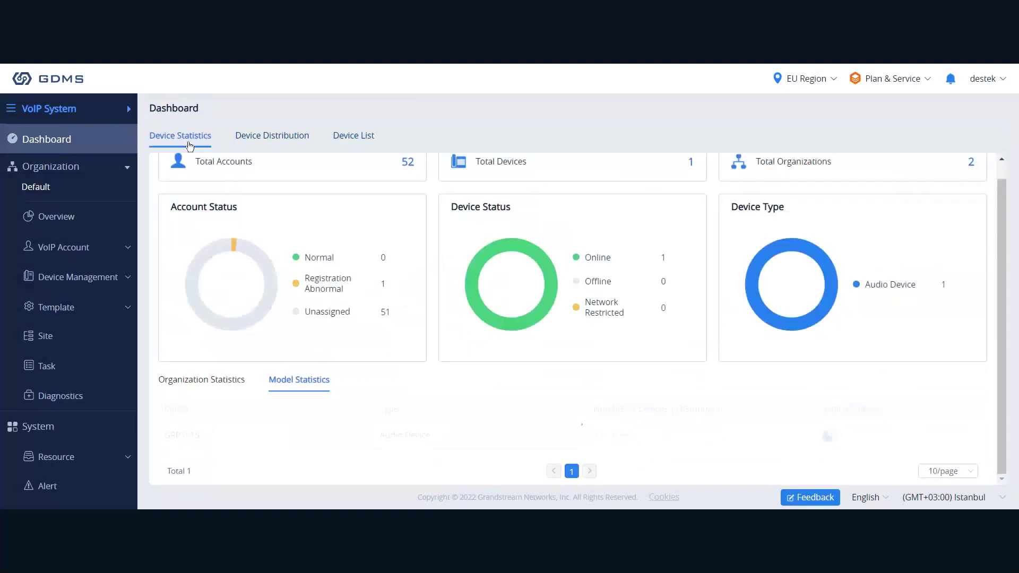
left_click(120, 179)
left_click(120, 180)
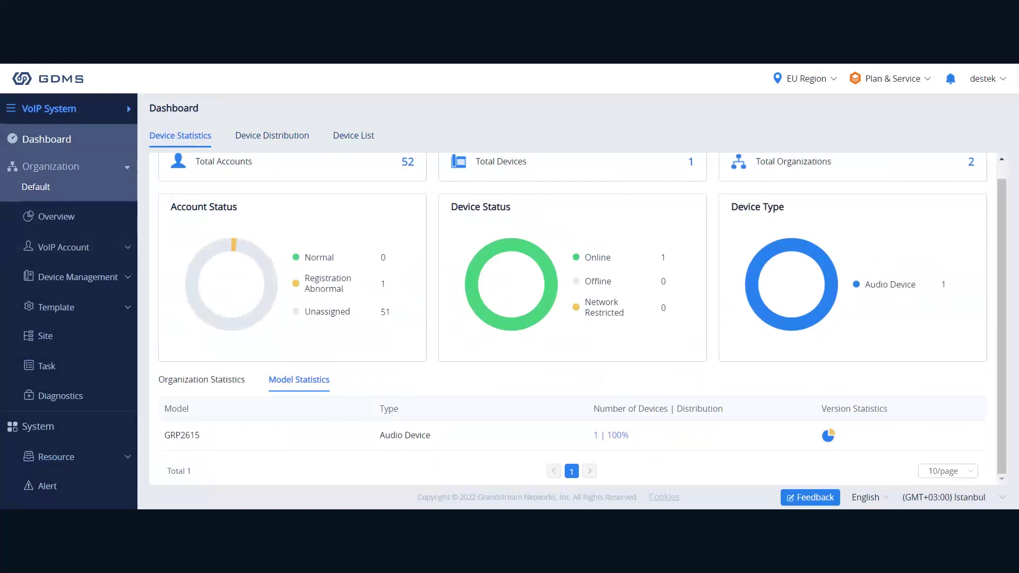
Open the SIP Server list under VoIP Account in the sidebar.
left_click(89, 221)
left_click(101, 251)
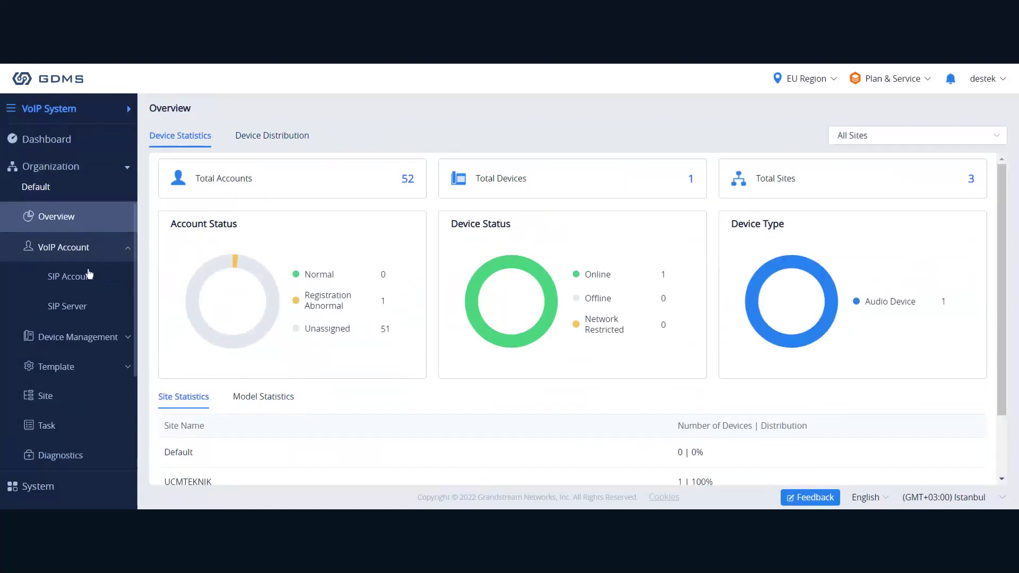
left_click(72, 338)
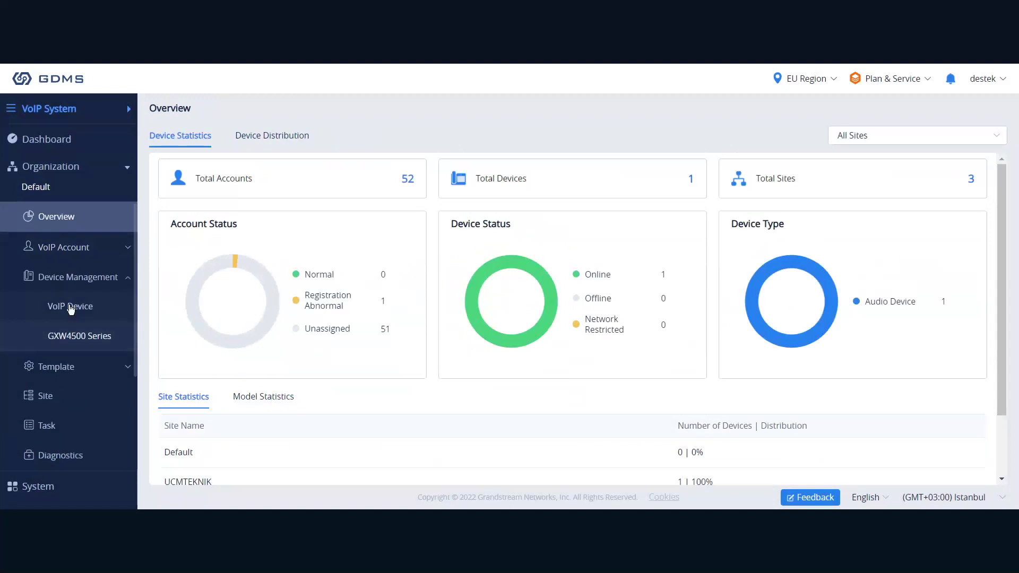
left_click(85, 259)
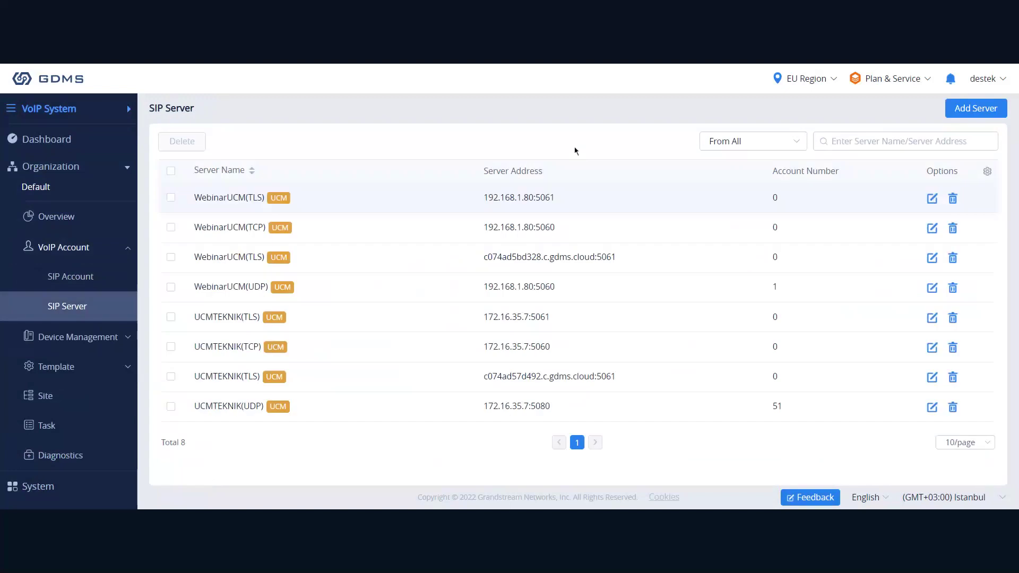
Look at the Add Server form, then go to VoIP Account > SIP Account.
left_click(961, 109)
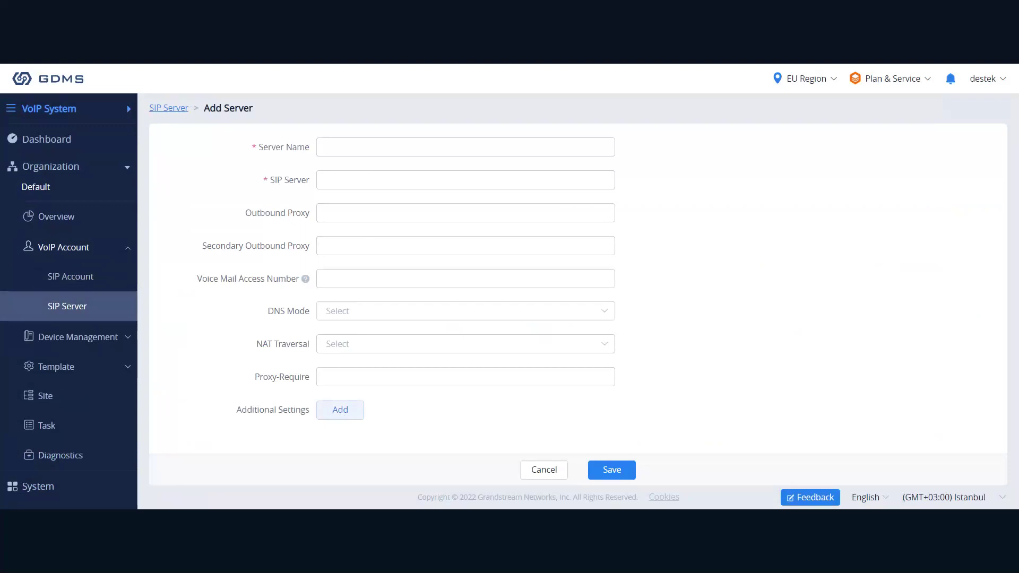
left_click(80, 283)
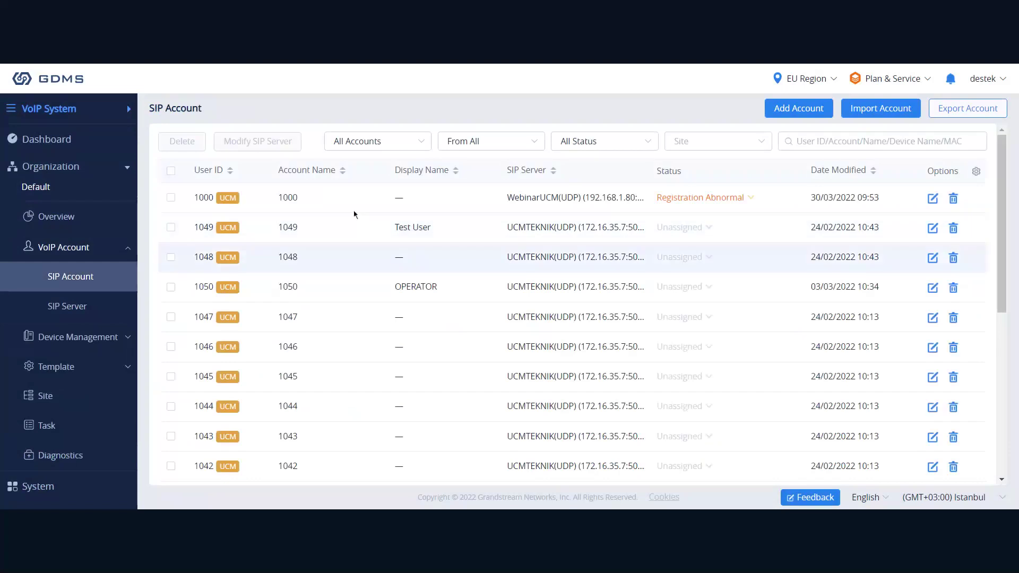
scroll(355, 215, "down", 4)
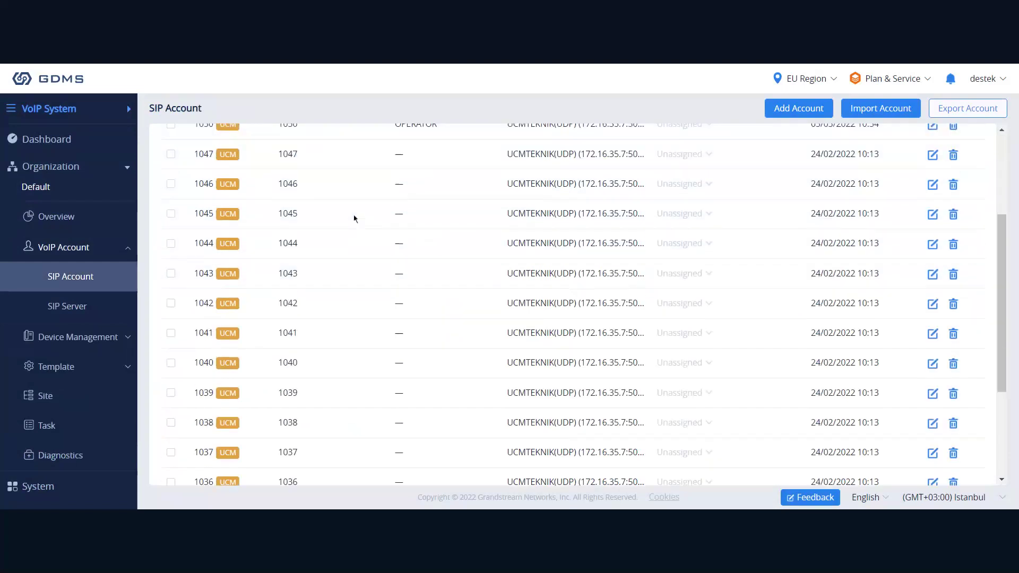
scroll(355, 218, "up", 4)
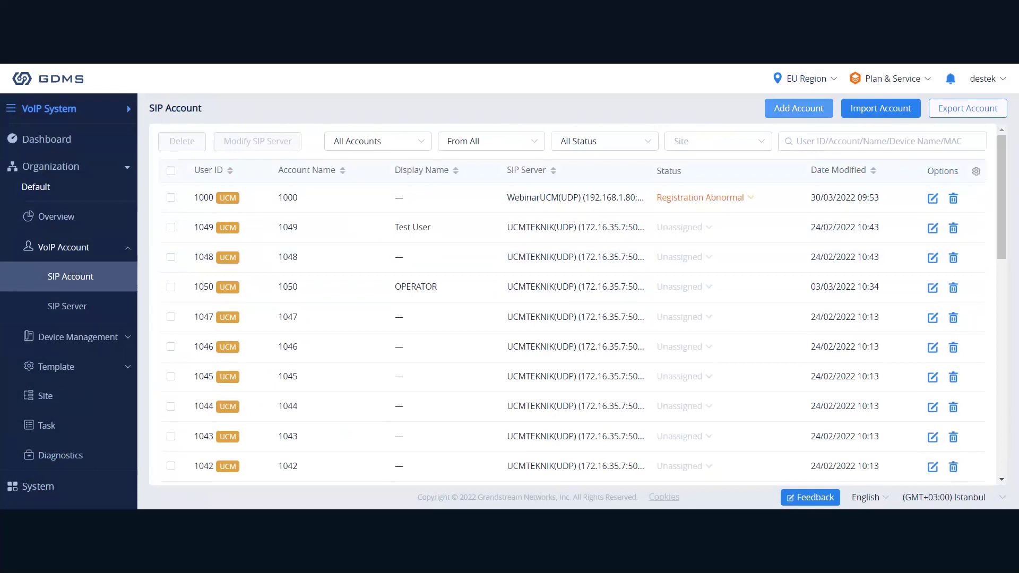
Open the new SIP account form and check which SIP servers can be chosen.
left_click(799, 109)
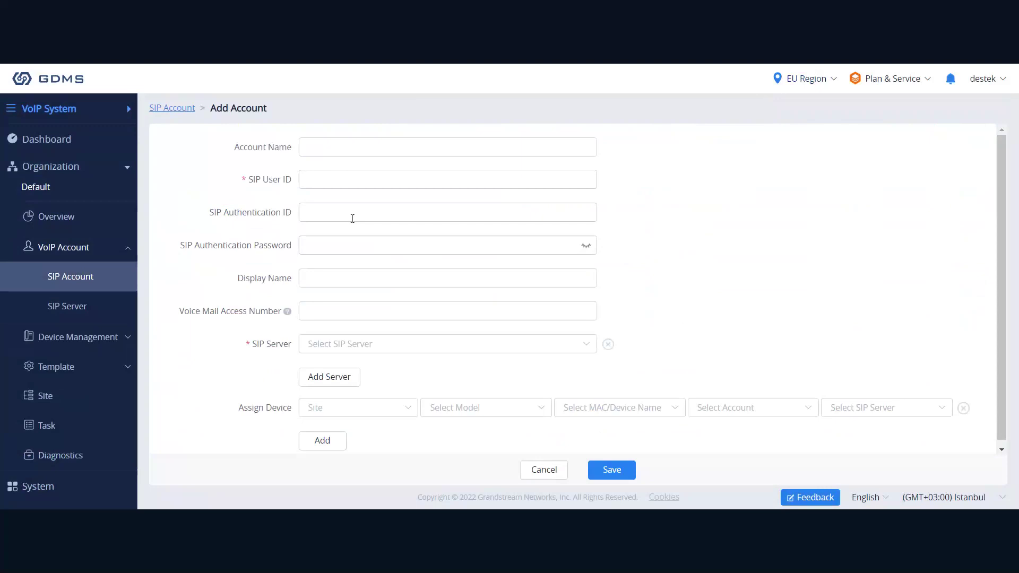
left_click(324, 351)
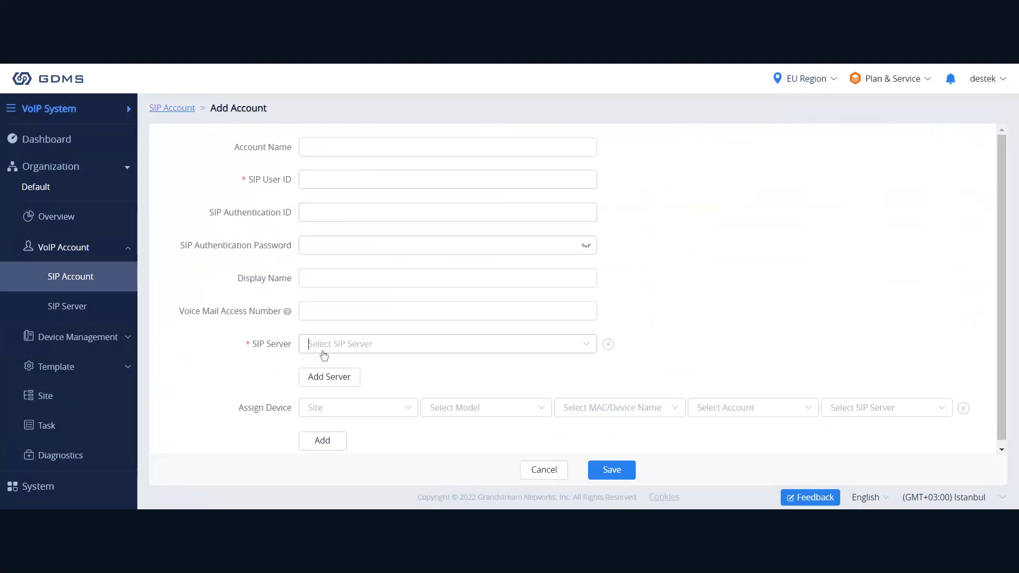
left_click(465, 327)
Tick SIP account 1000, then open VoIP Device under Device Management.
left_click(79, 305)
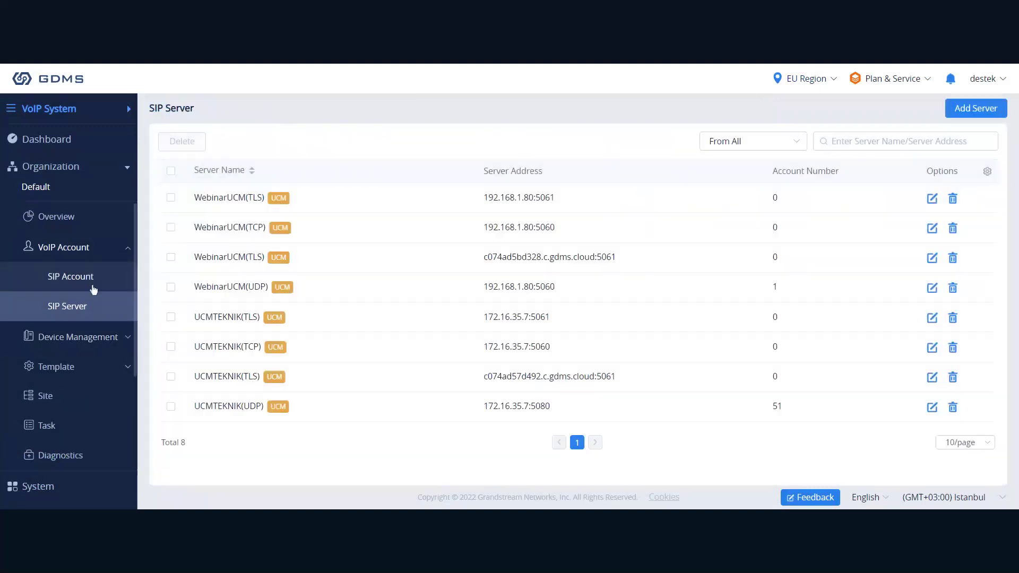
left_click(93, 288)
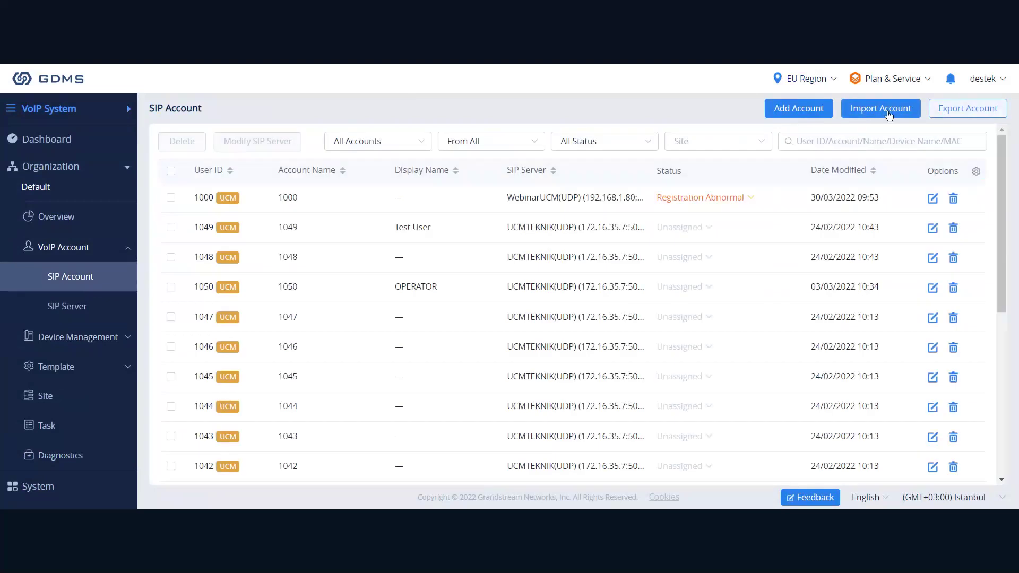
left_click(171, 198)
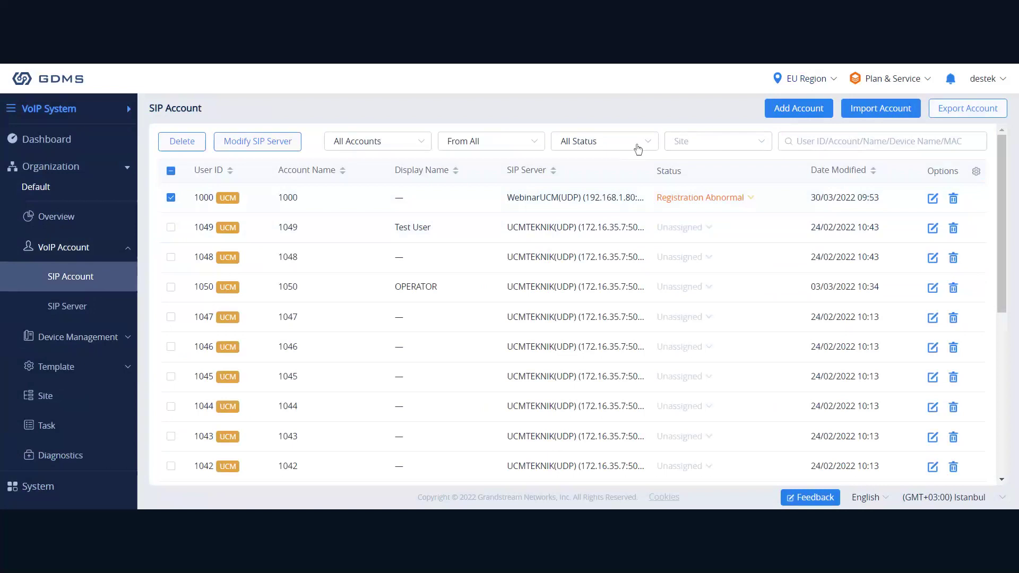
left_click(96, 306)
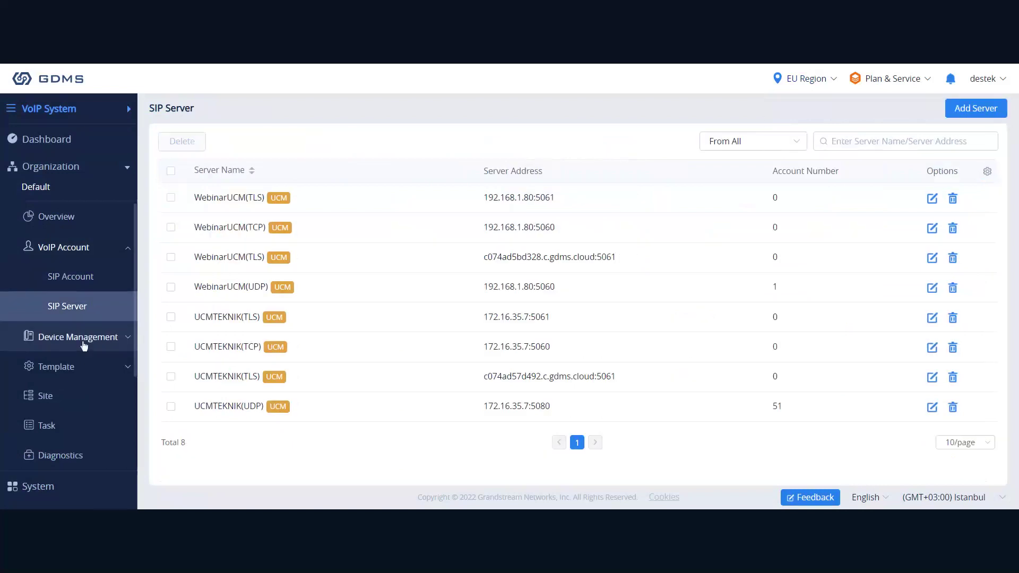
left_click(95, 337)
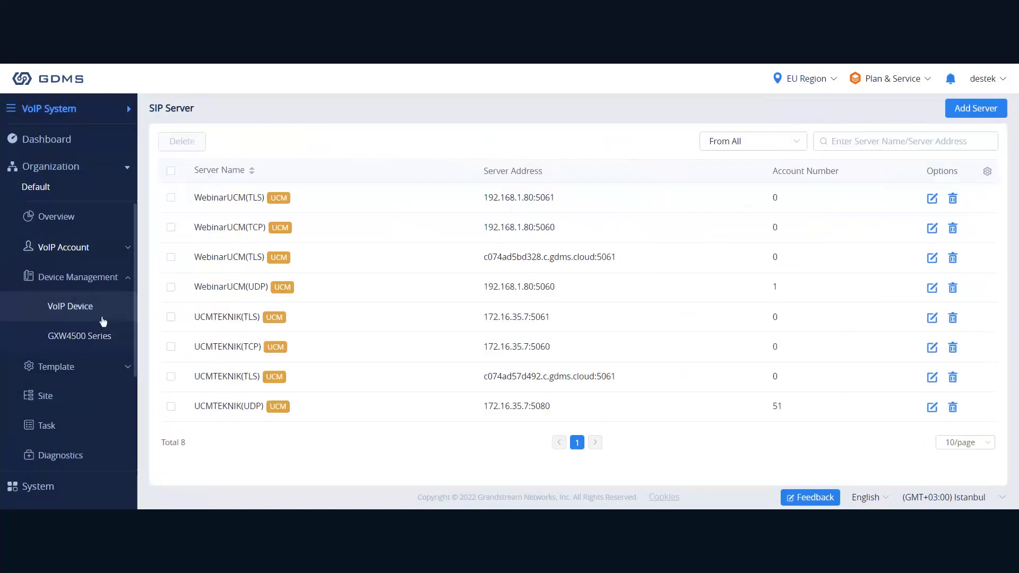
left_click(103, 322)
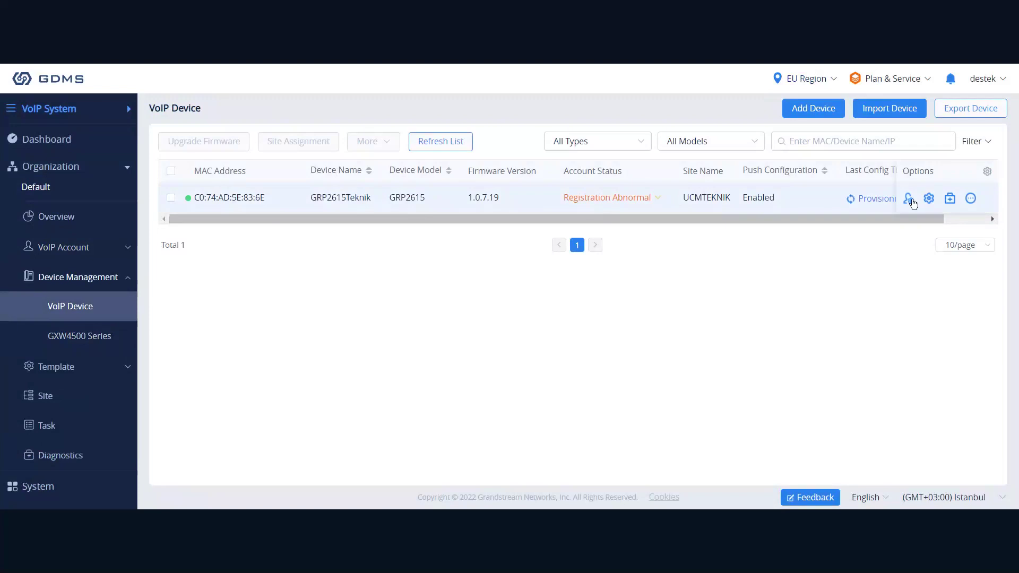
Keep 1000 on Account1, set Account2 to 1049 and Accounts 3–4 to 1047, then Save and Apply.
left_click(909, 200)
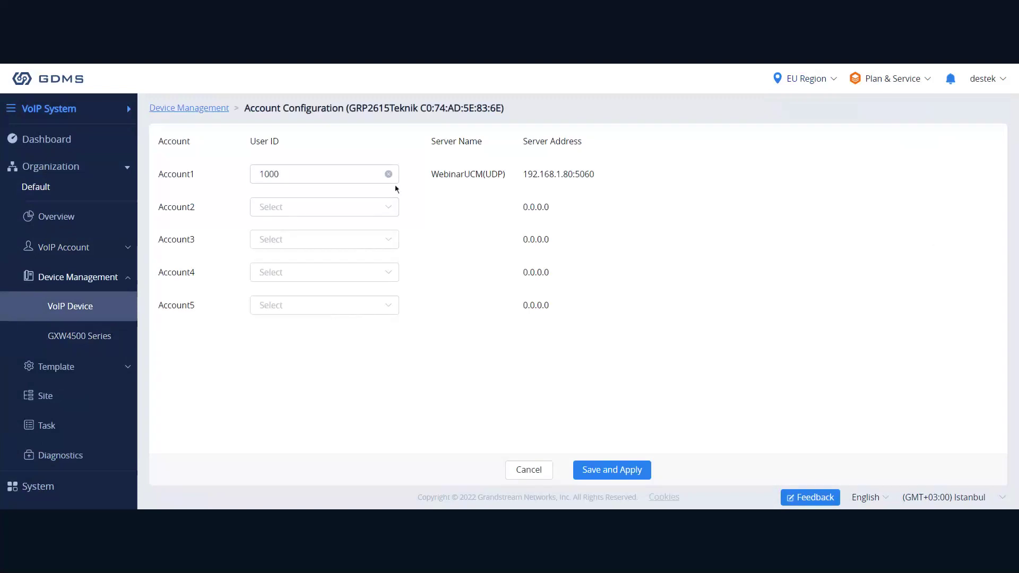
left_click_drag(507, 174, 446, 175)
left_click(444, 174)
left_click(312, 210)
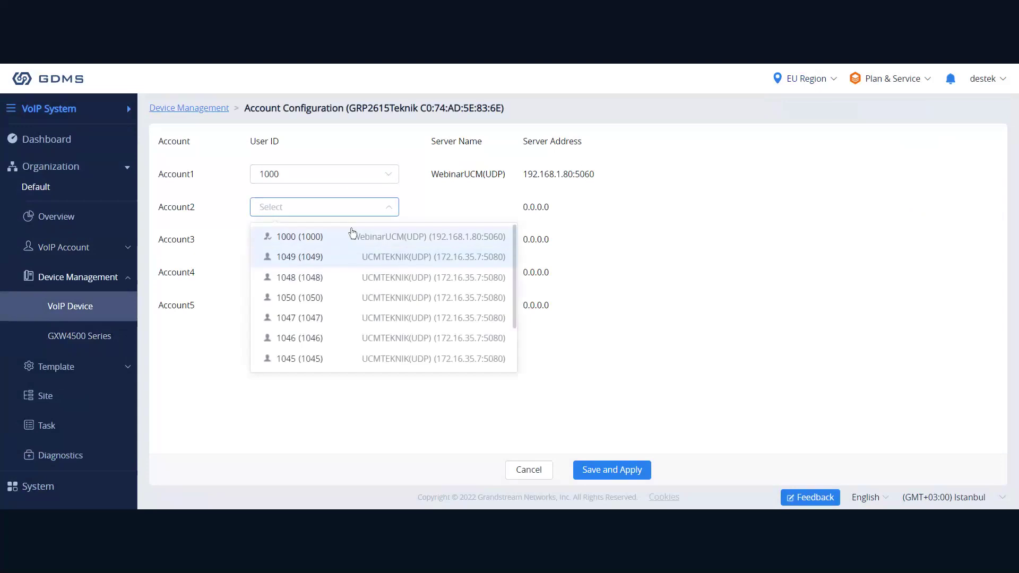
left_click(323, 260)
left_click(323, 241)
left_click(311, 330)
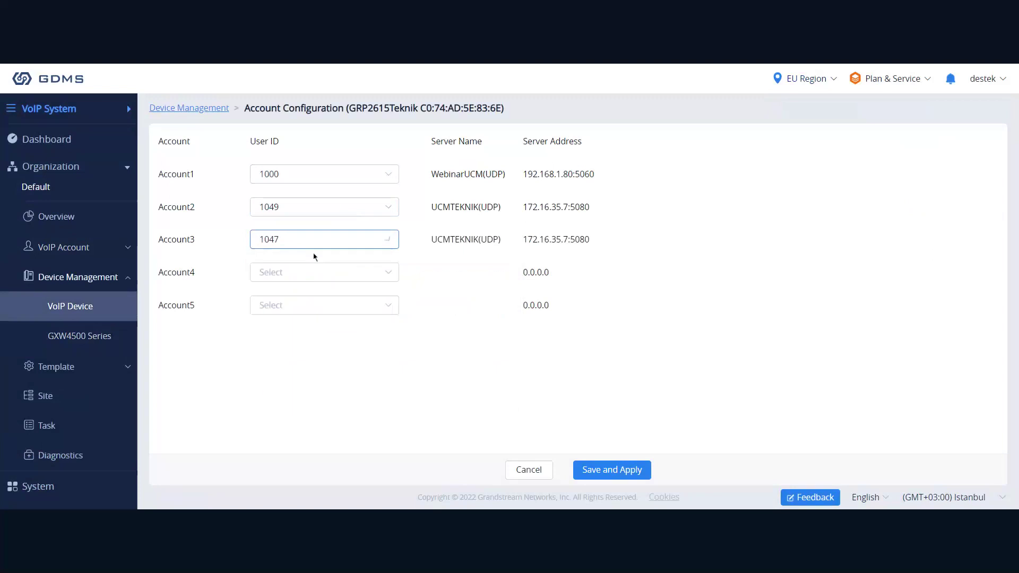
double_click(314, 262)
left_click(315, 264)
left_click(313, 361)
left_click(611, 470)
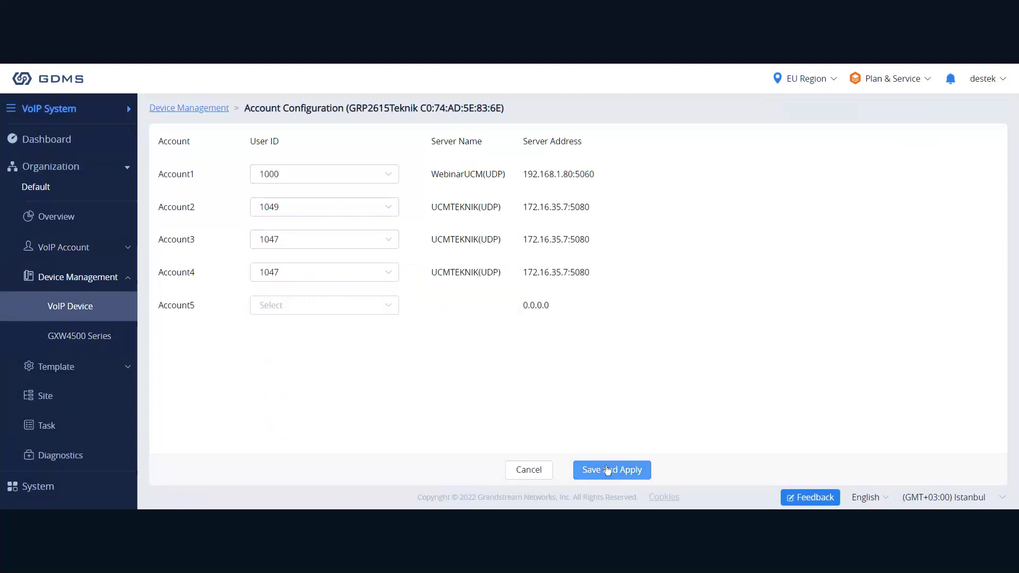
left_click(546, 476)
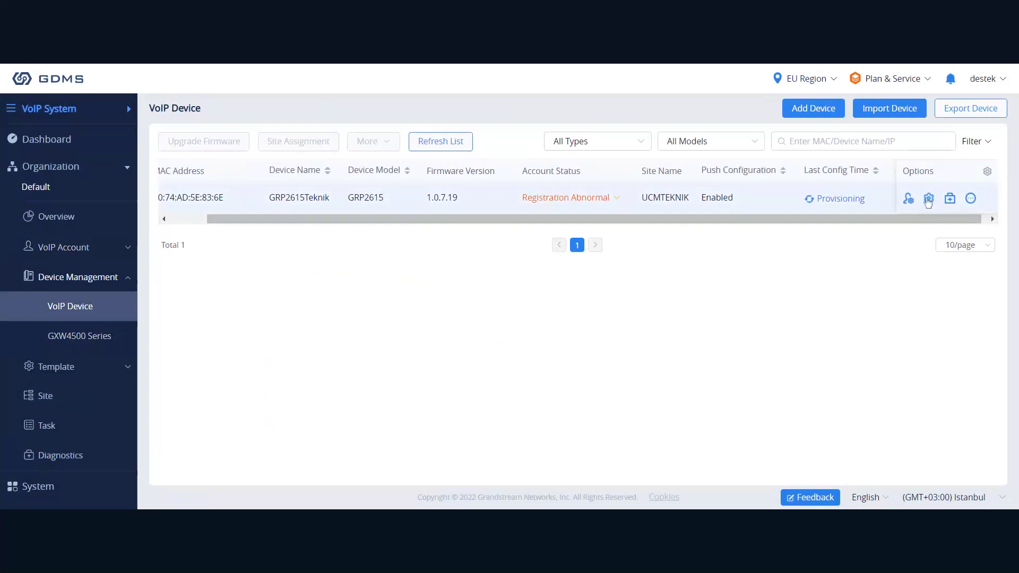
left_click(928, 201)
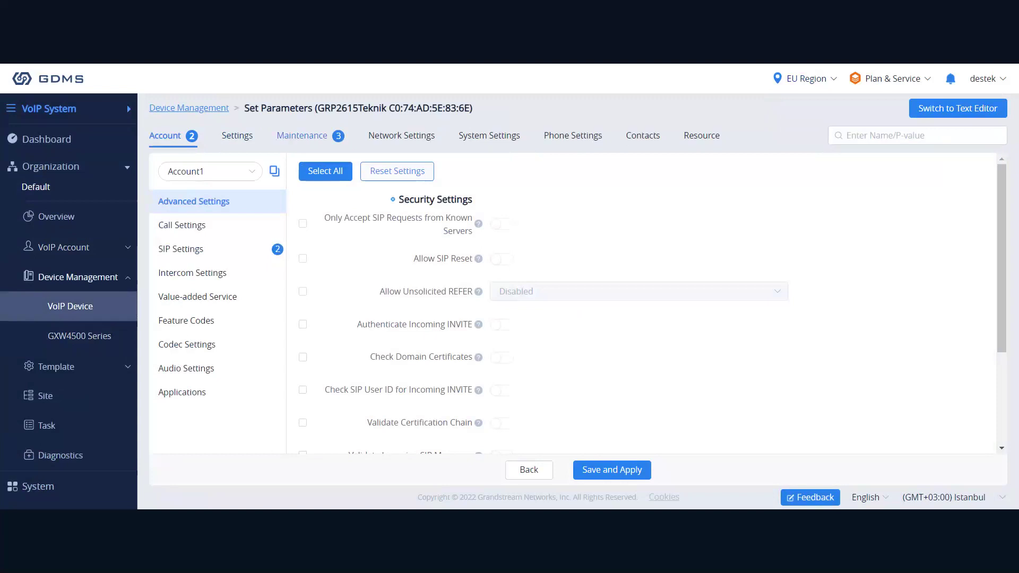
left_click(634, 132)
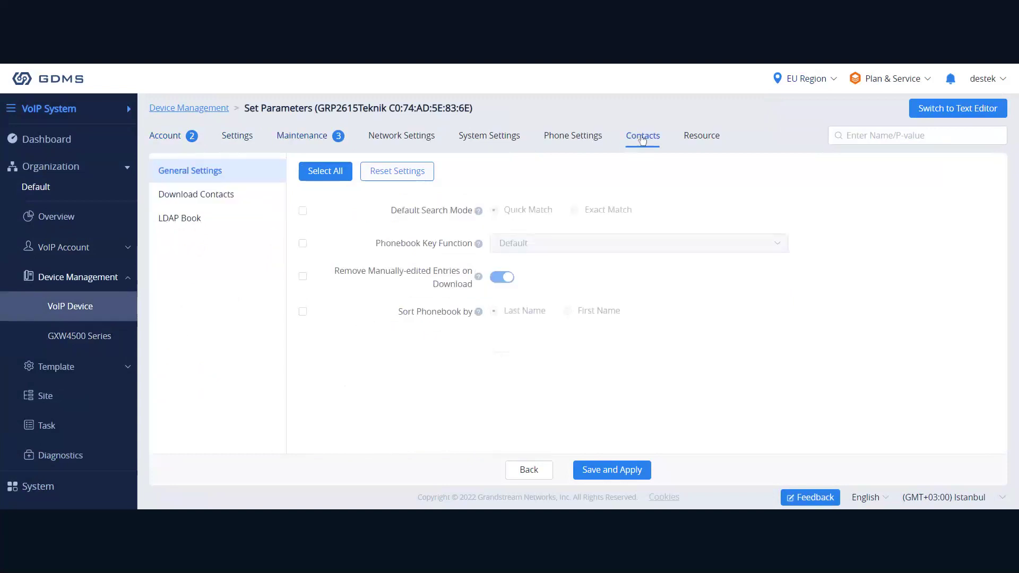
left_click(690, 136)
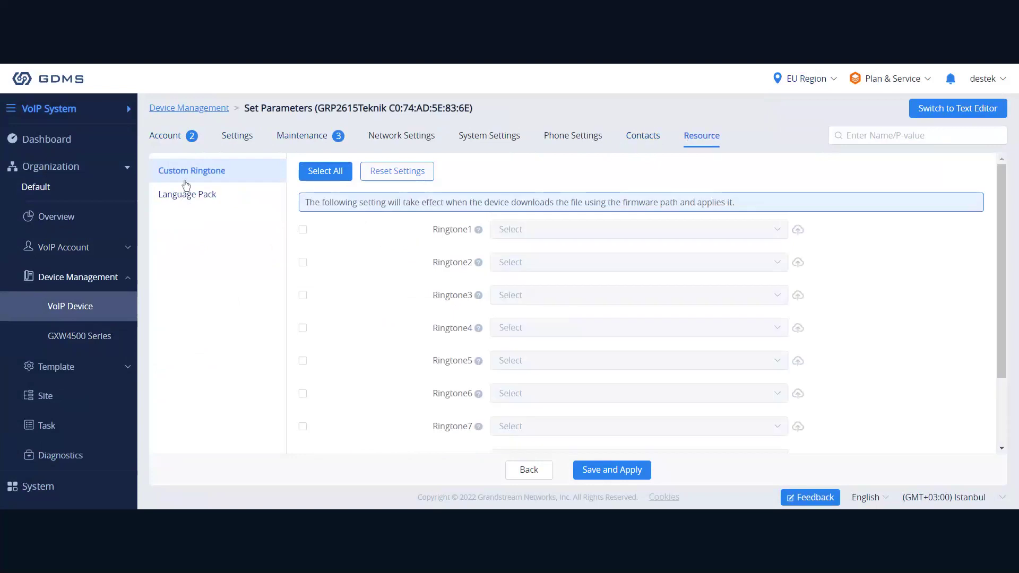
left_click(182, 140)
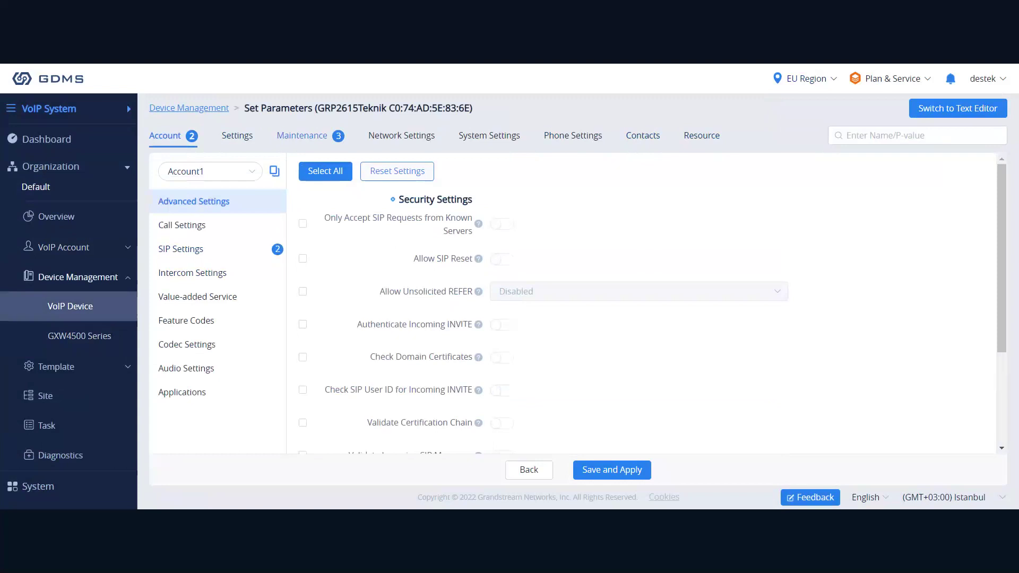
left_click(200, 244)
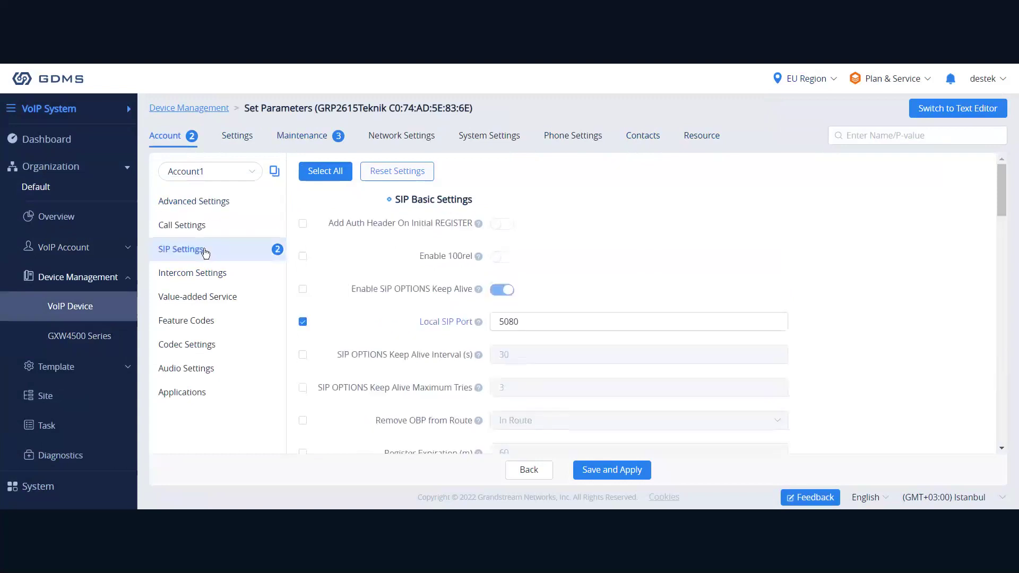
scroll(477, 329, "down", 3)
scroll(477, 329, "down", 1)
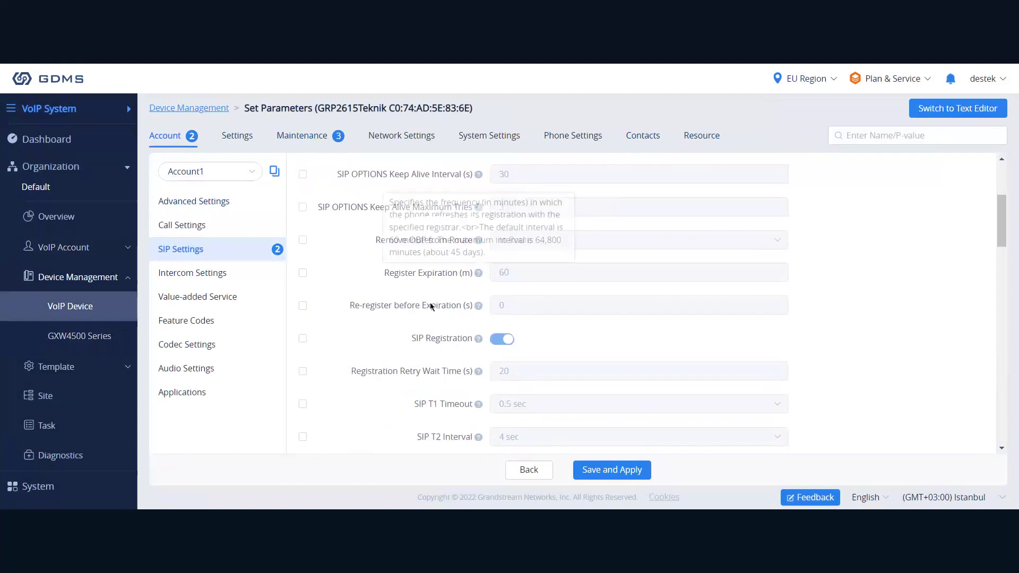
scroll(335, 151, "up", 2)
left_click(335, 151)
scroll(396, 278, "down", 1)
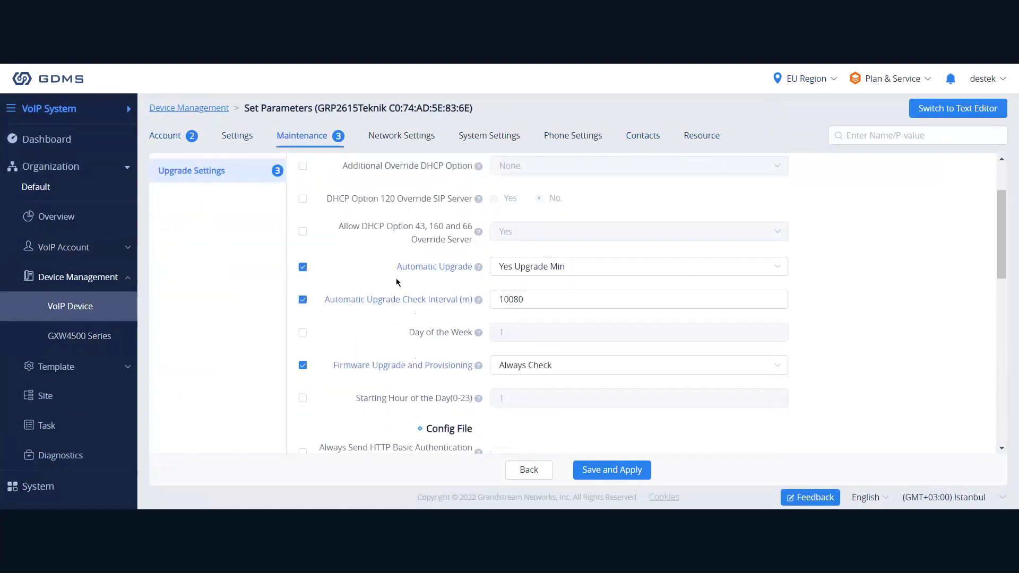
scroll(390, 307, "up", 2)
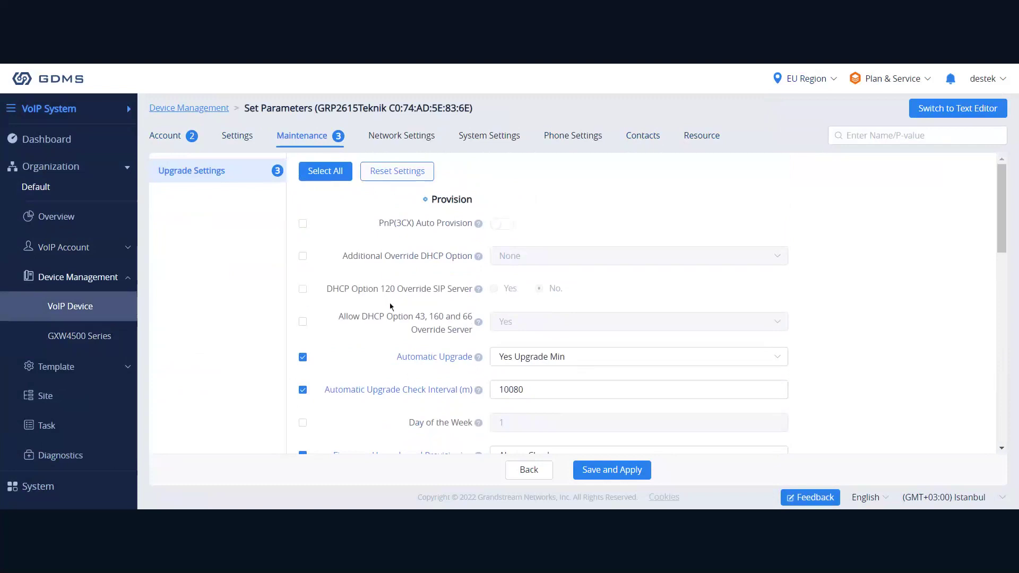
left_click(183, 147)
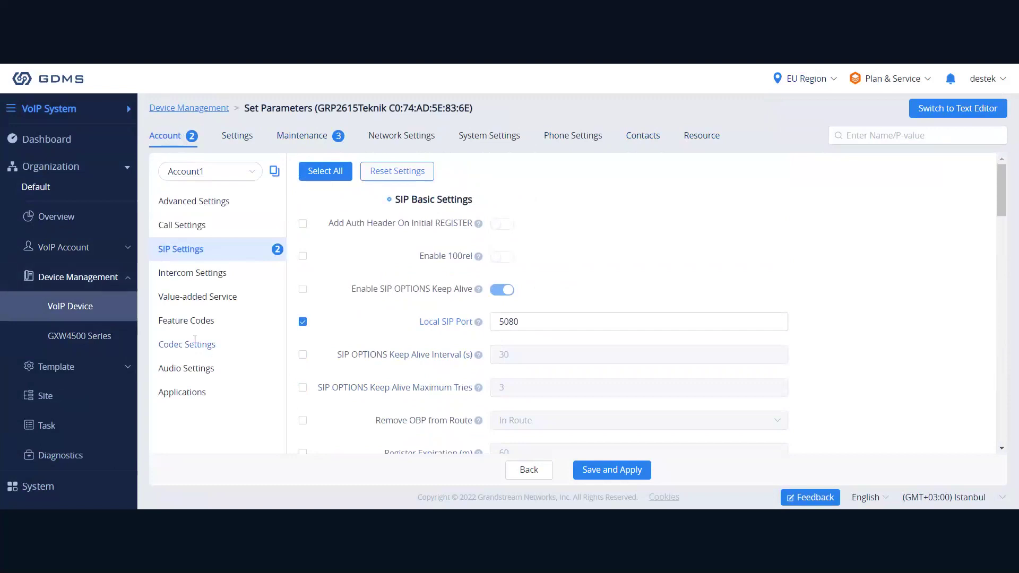
left_click(79, 308)
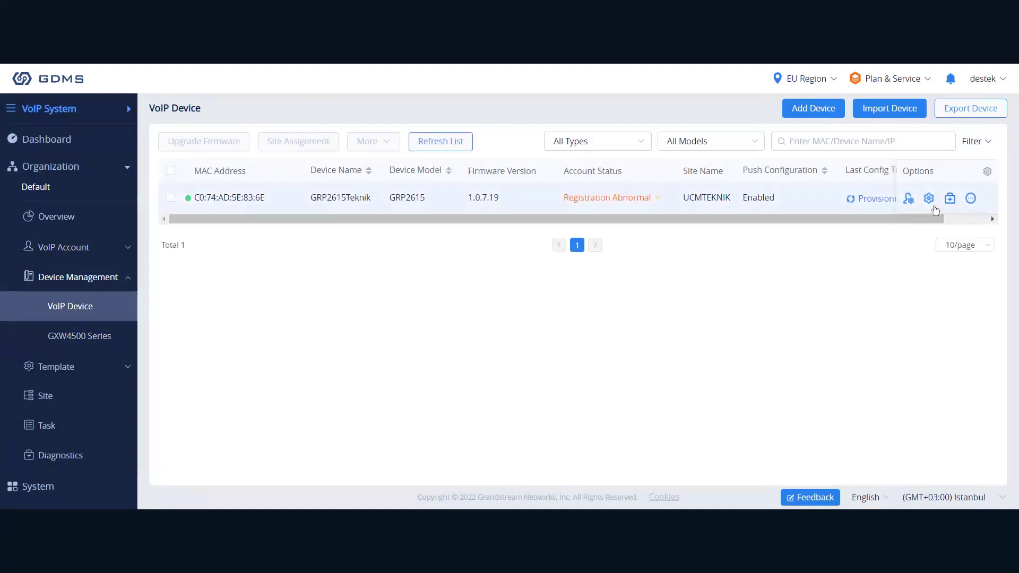
Open GRP2615Teknik's diagnostics, view the Diagnostics activity list, then the SIP Account list.
left_click(950, 201)
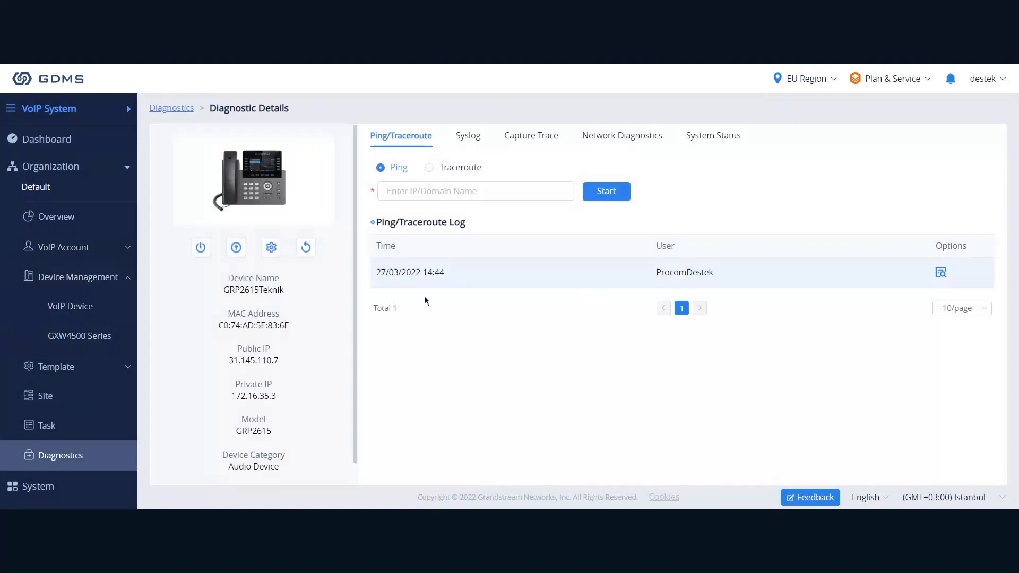
left_click(40, 466)
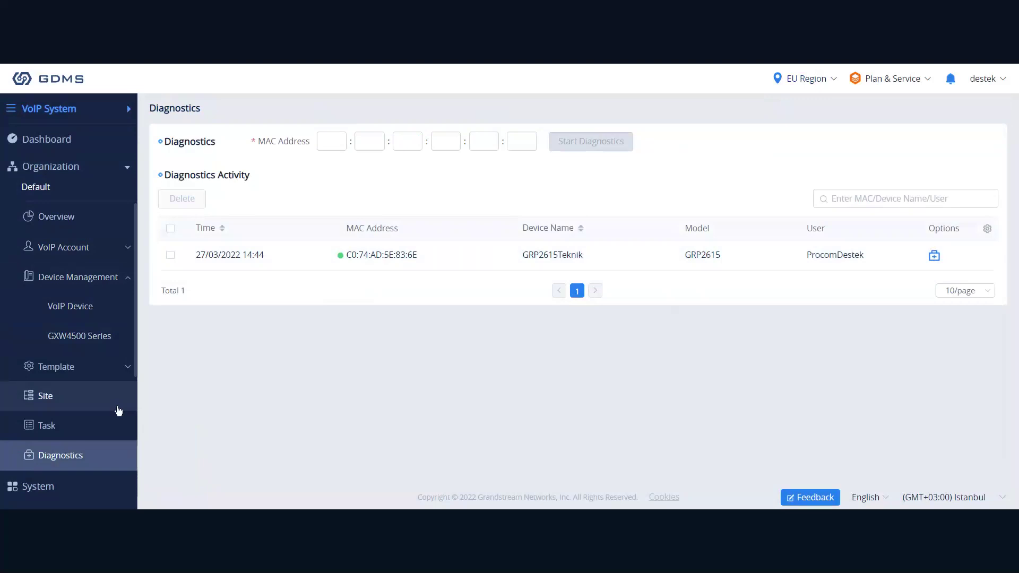
left_click(75, 249)
Return to VoIP Device and show all actions for GRP2615Teknik, then dismiss the list.
left_click(80, 337)
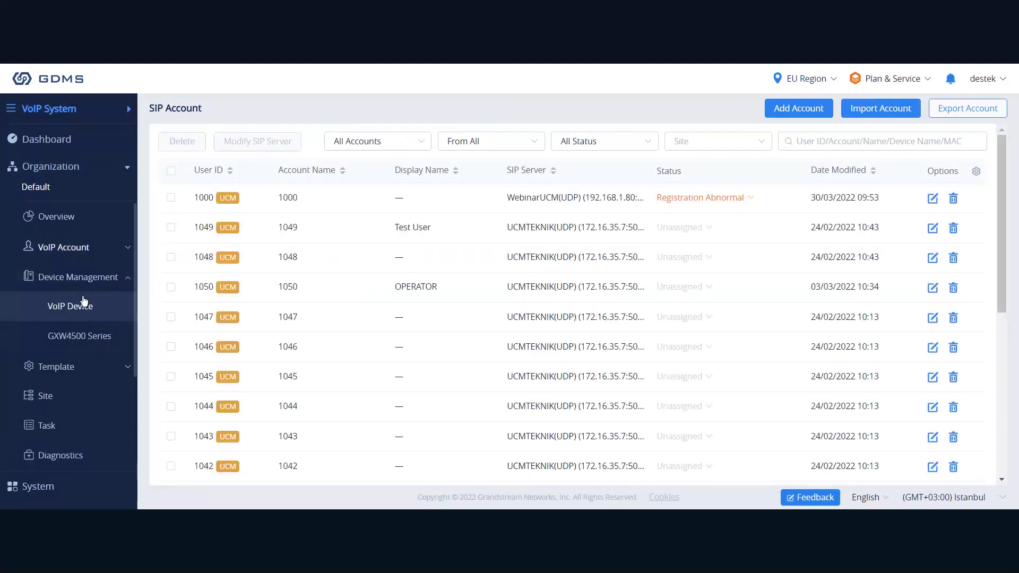
left_click(104, 306)
left_click(971, 199)
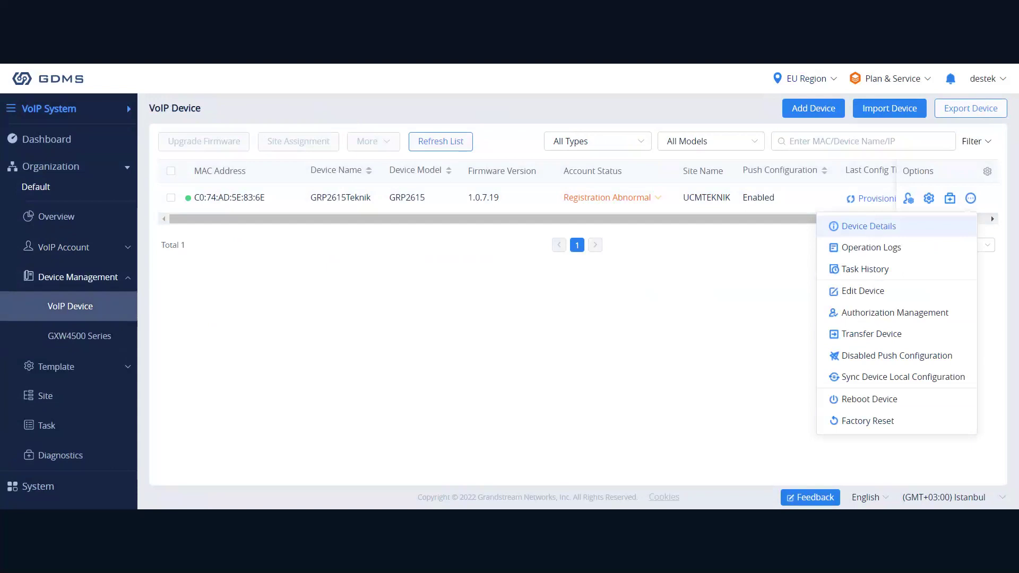
triple_click(255, 251)
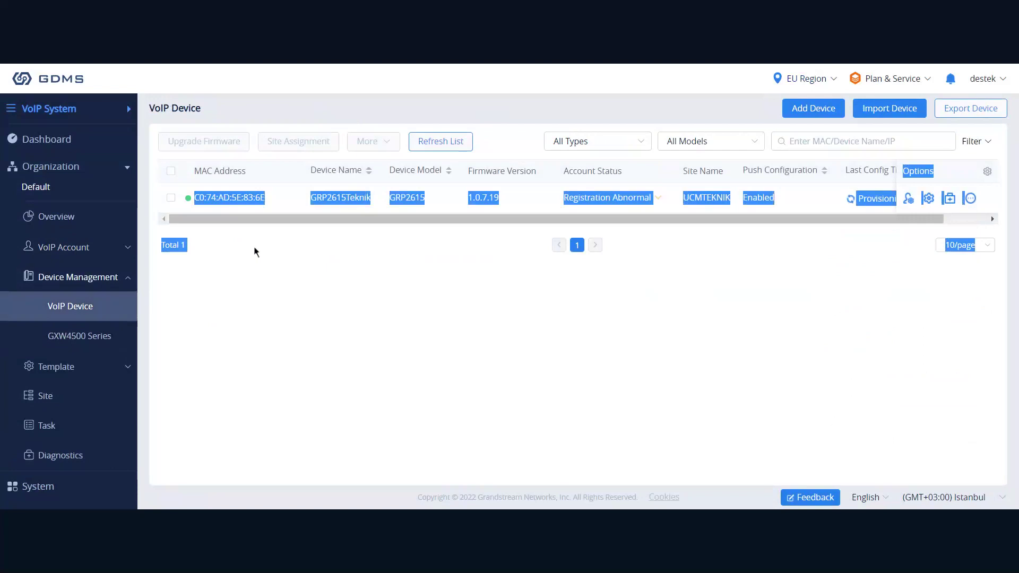
Tick GRP2615Teknik, start a transfer to organization Test, cancel it, and refresh the list.
left_click(171, 197)
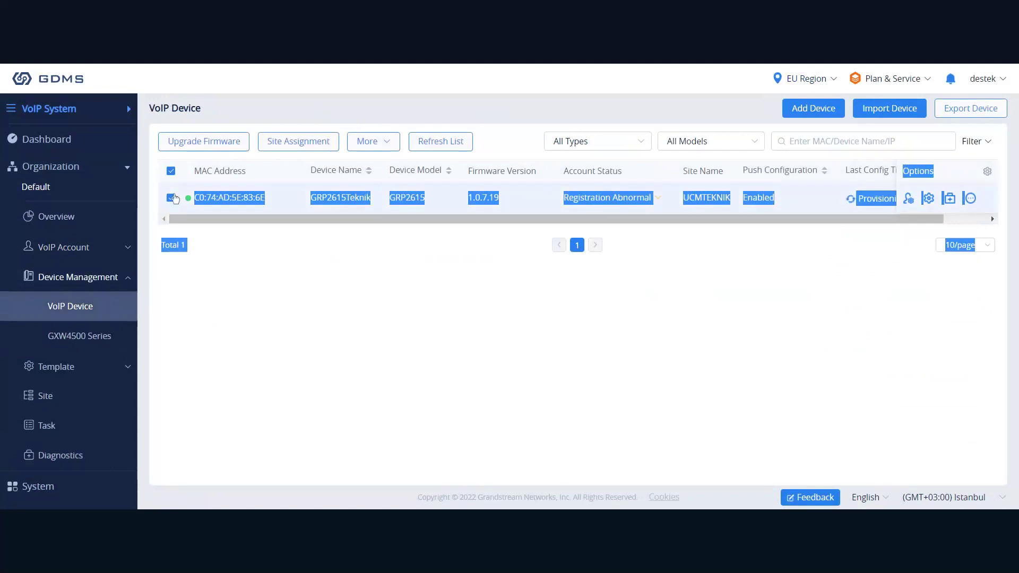
left_click(274, 211)
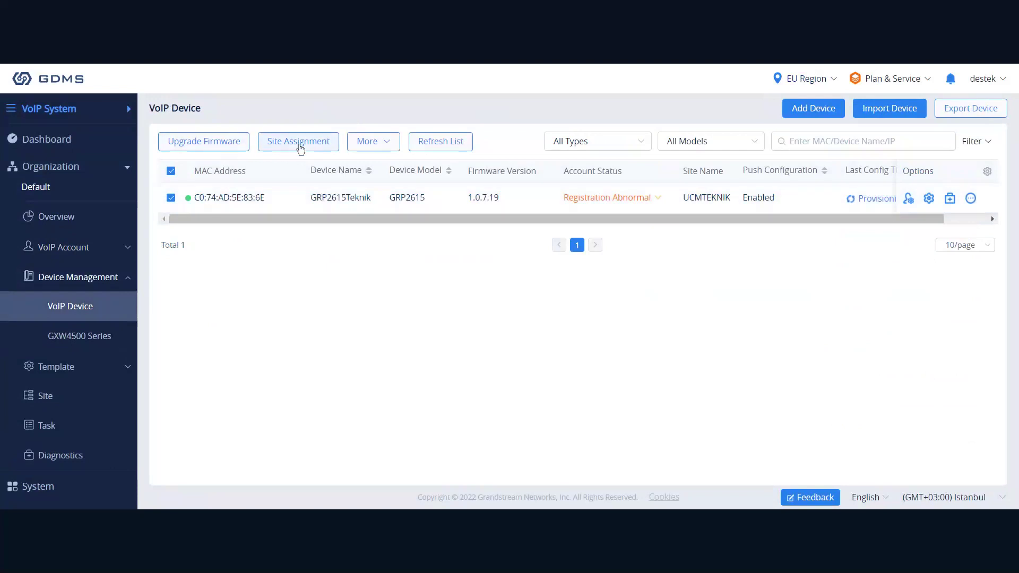
mouse_move(368, 149)
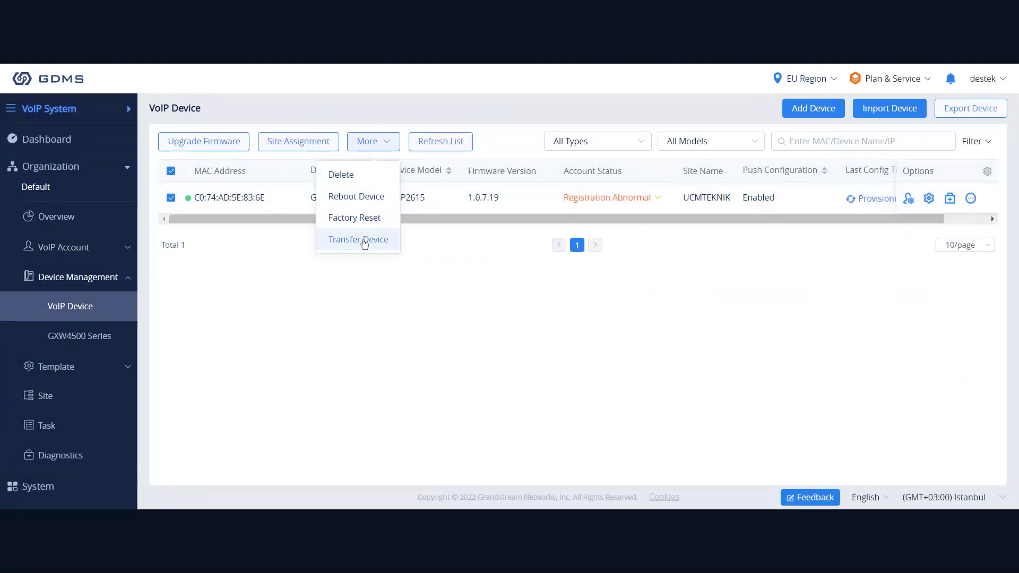
left_click(364, 244)
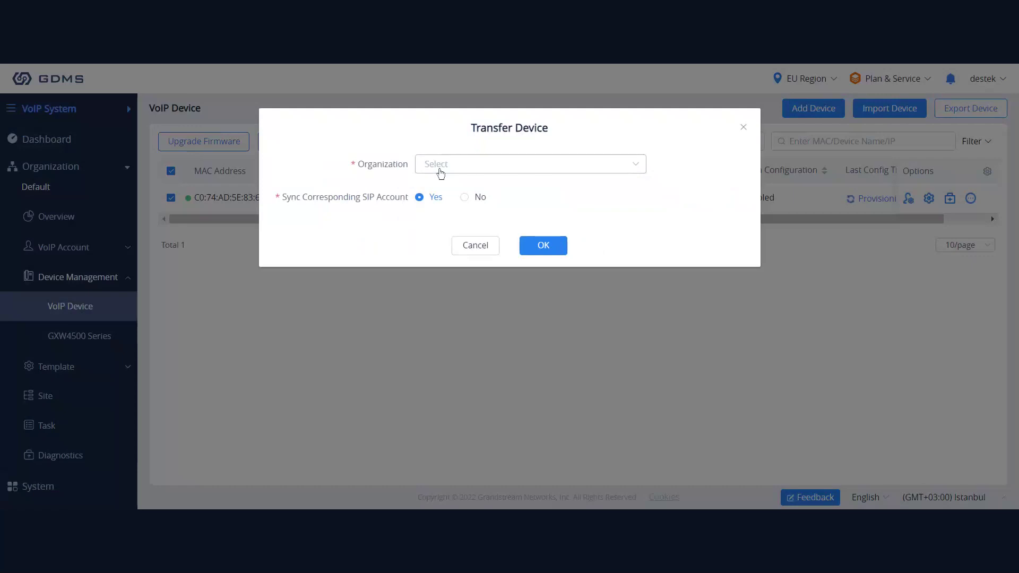
left_click(440, 171)
left_click(459, 174)
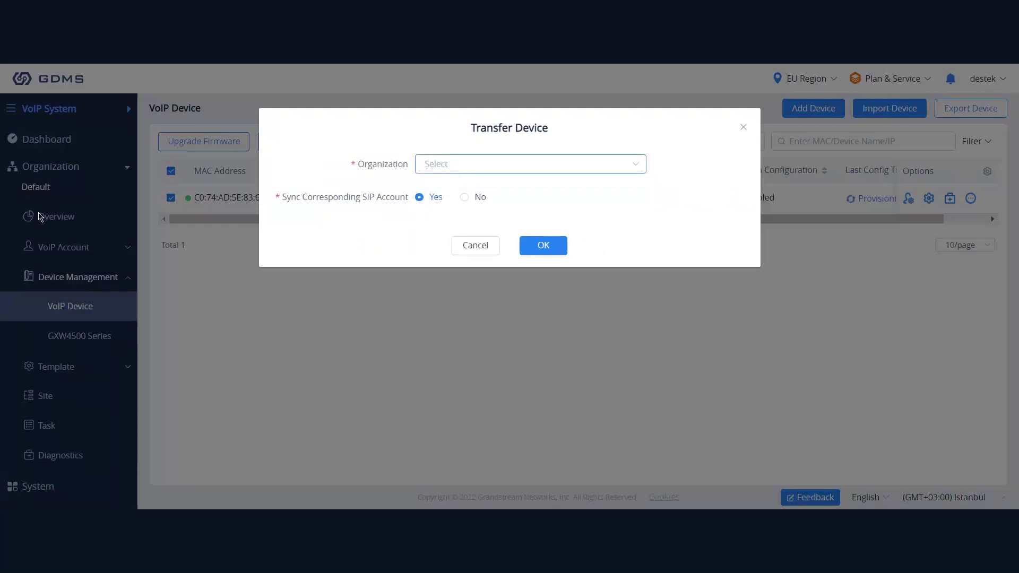
left_click(471, 166)
left_click(441, 194)
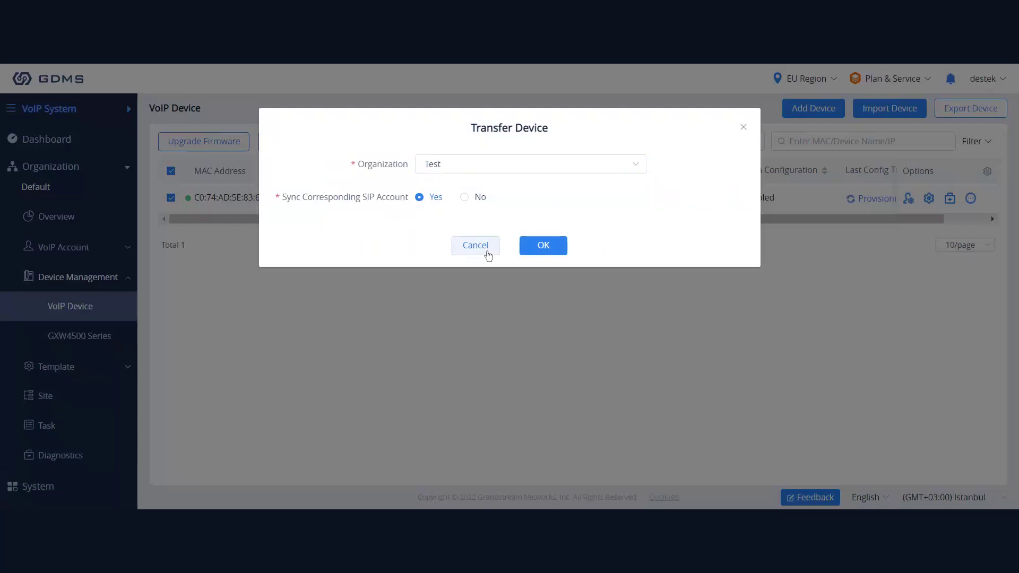
left_click(486, 251)
left_click(438, 142)
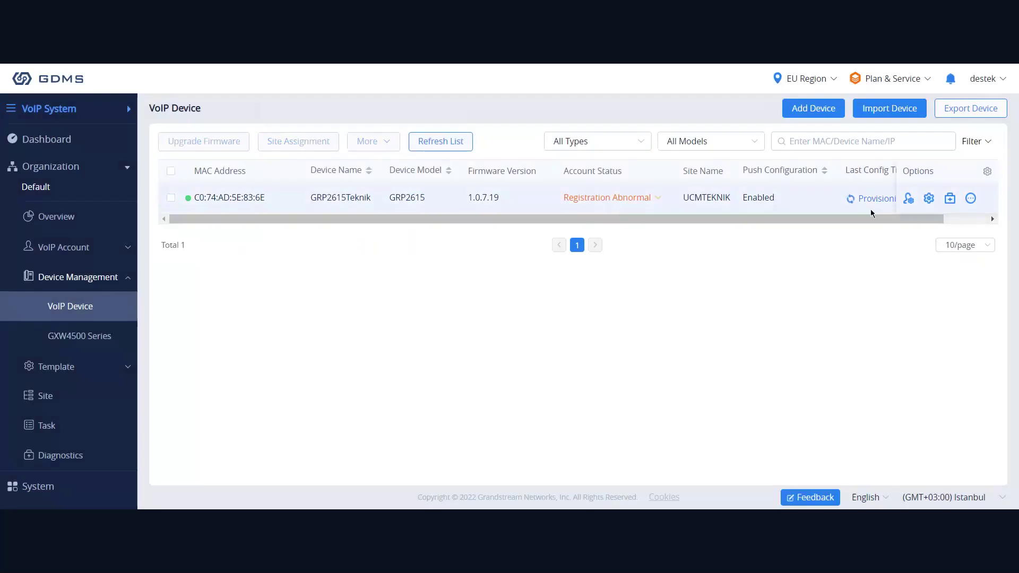
left_click(971, 198)
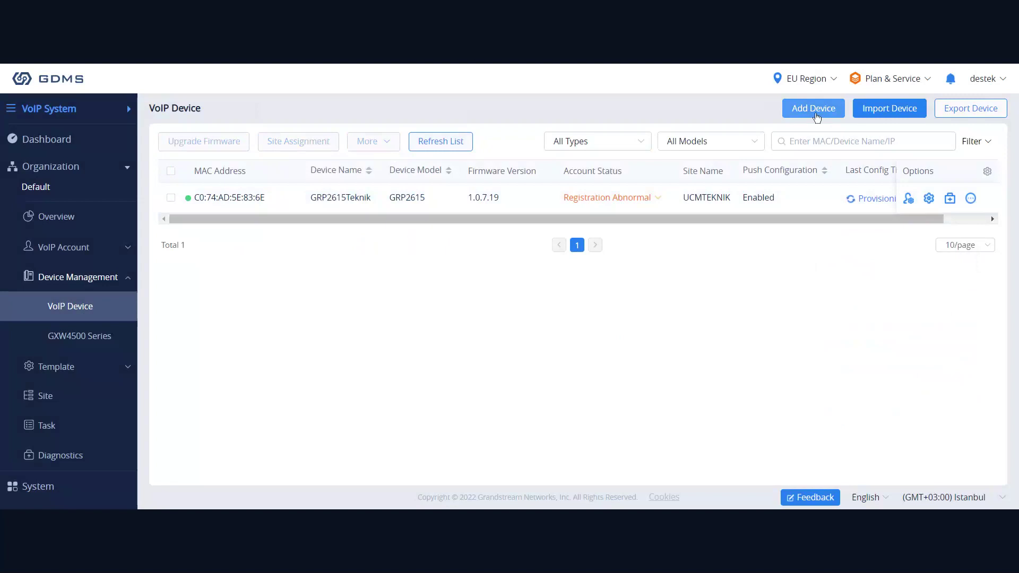
left_click(816, 117)
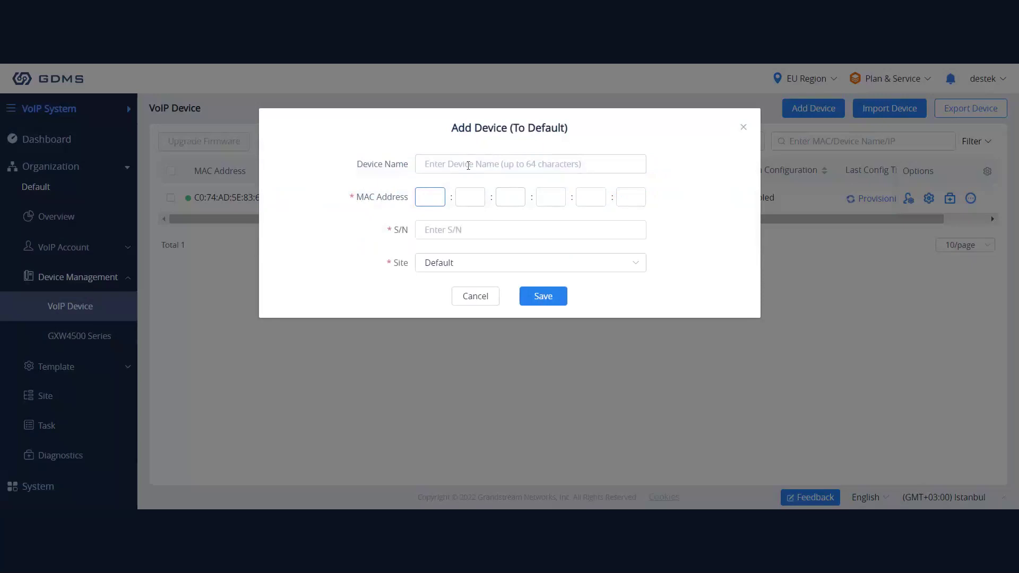
left_click(431, 233)
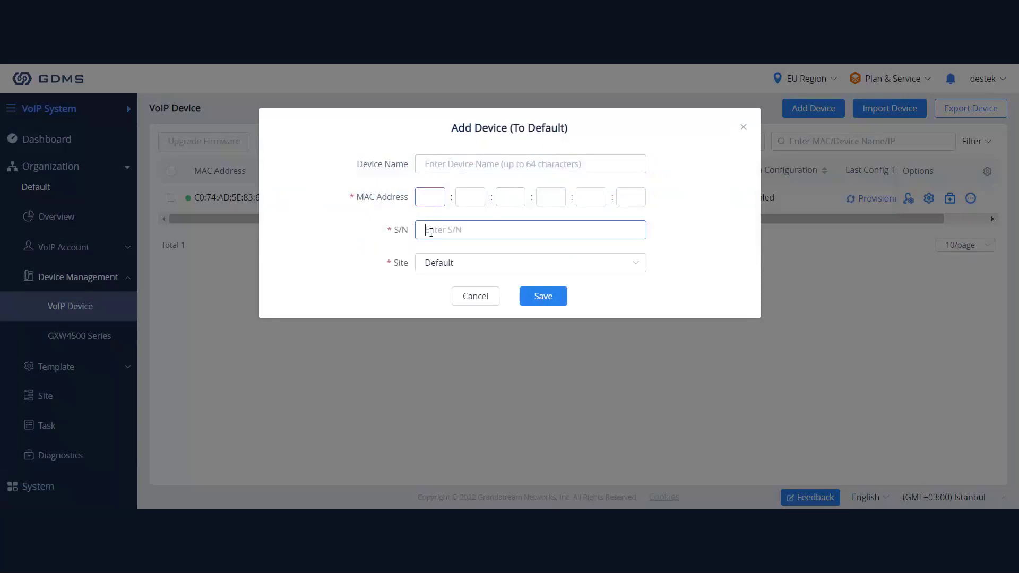
left_click(467, 271)
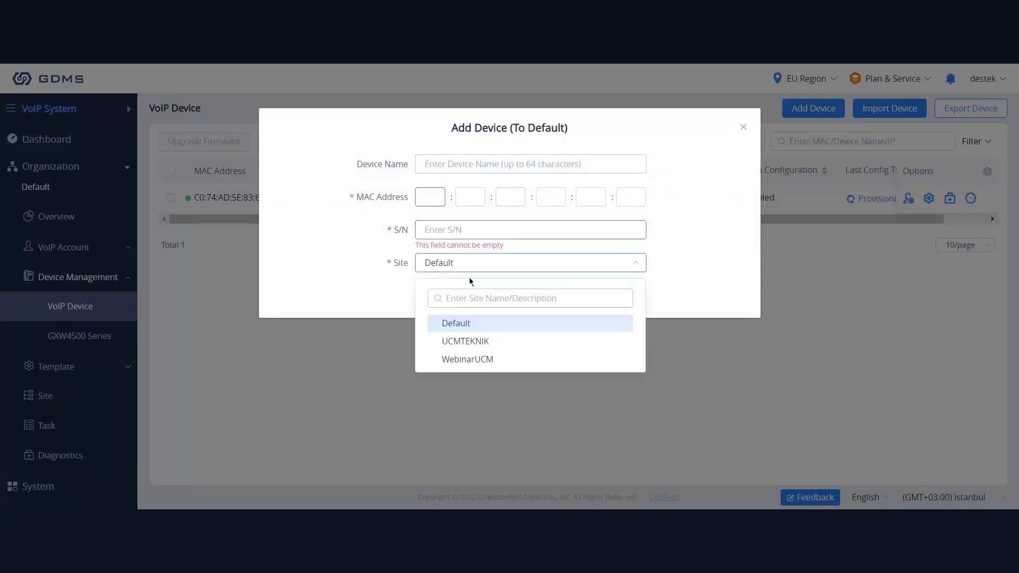
left_click(480, 277)
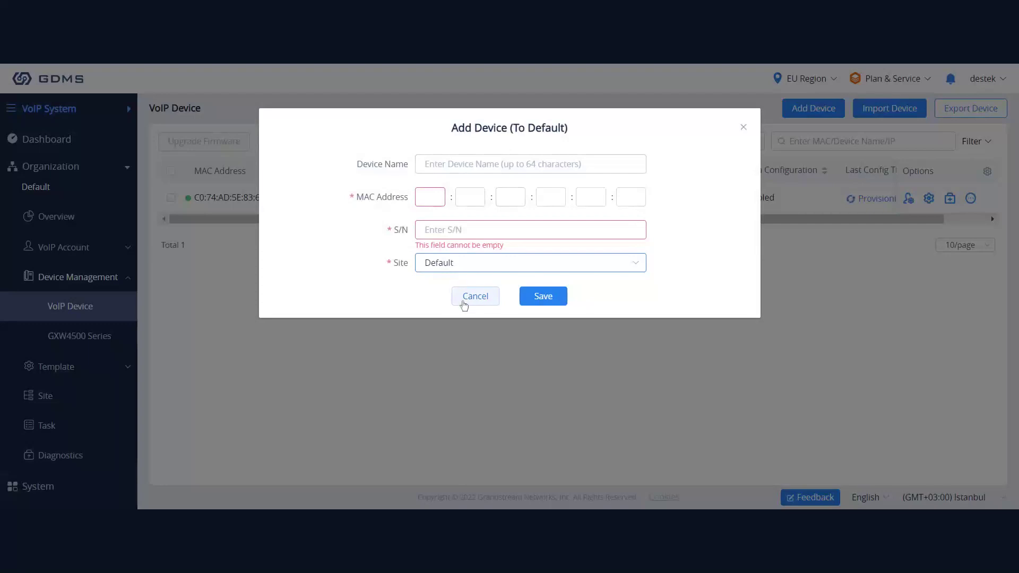
left_click(470, 296)
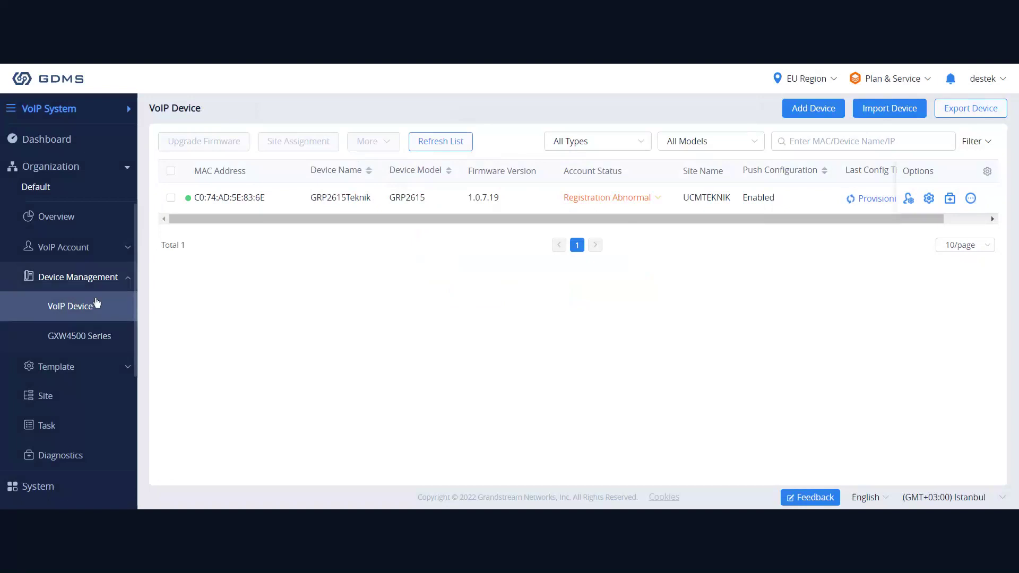
Open GXW4500 Series, bring up its Add Device form, and cancel it.
left_click(90, 340)
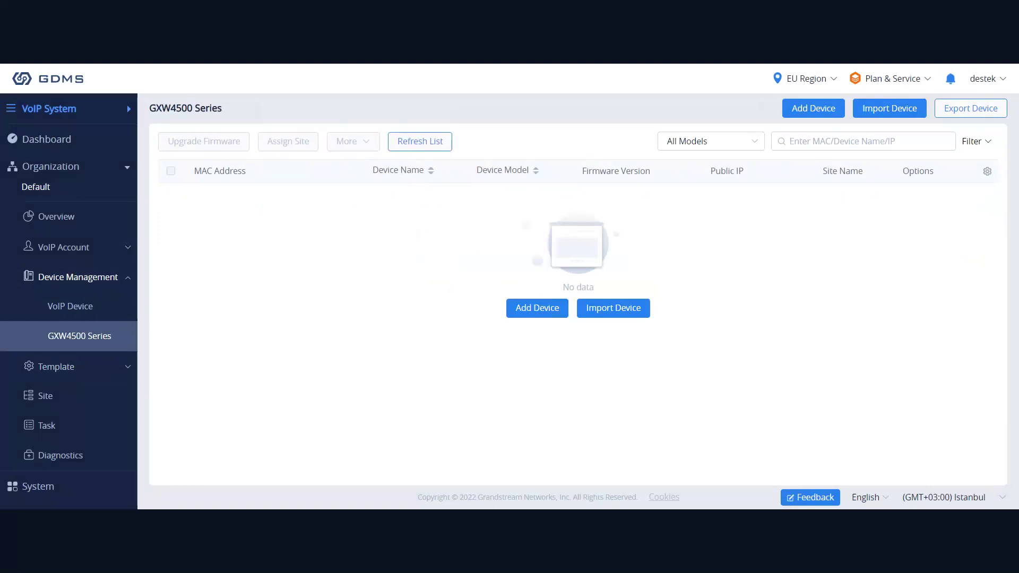
left_click(552, 307)
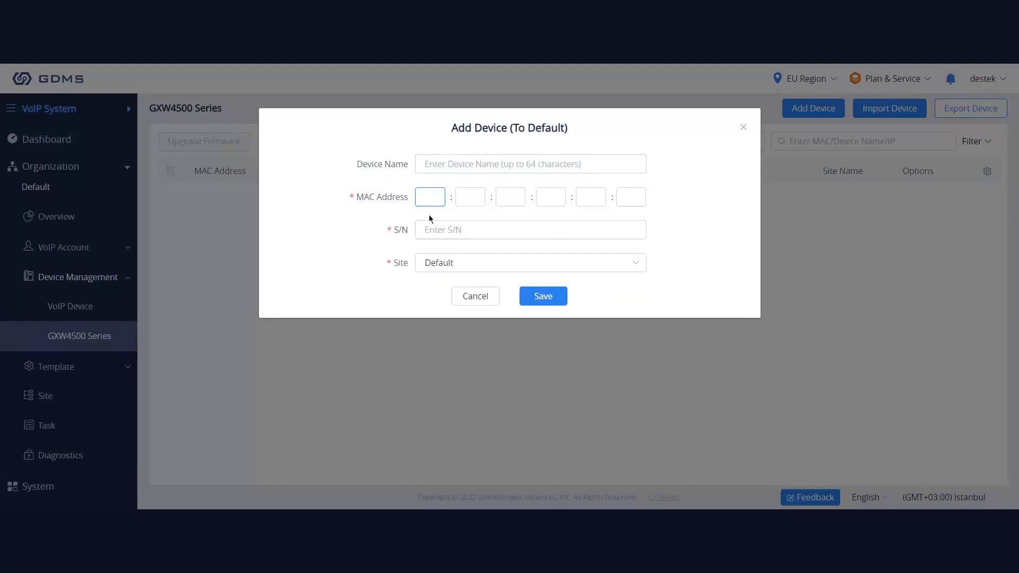
left_click(474, 297)
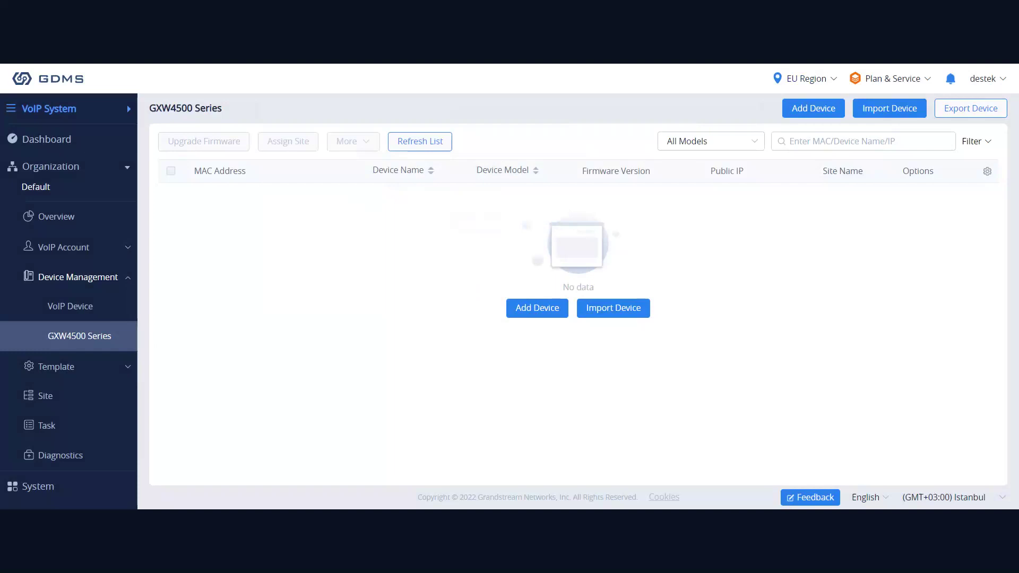
Expand Template to reveal By Model, By Group and By CFG, then check the user and EU Region menus.
left_click(79, 332)
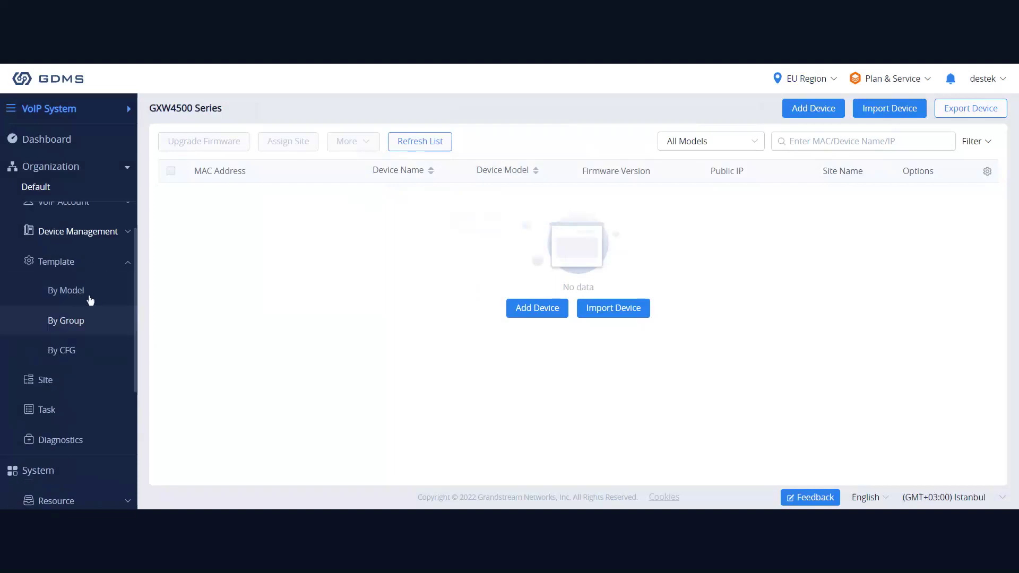
scroll(74, 361, "down", 2)
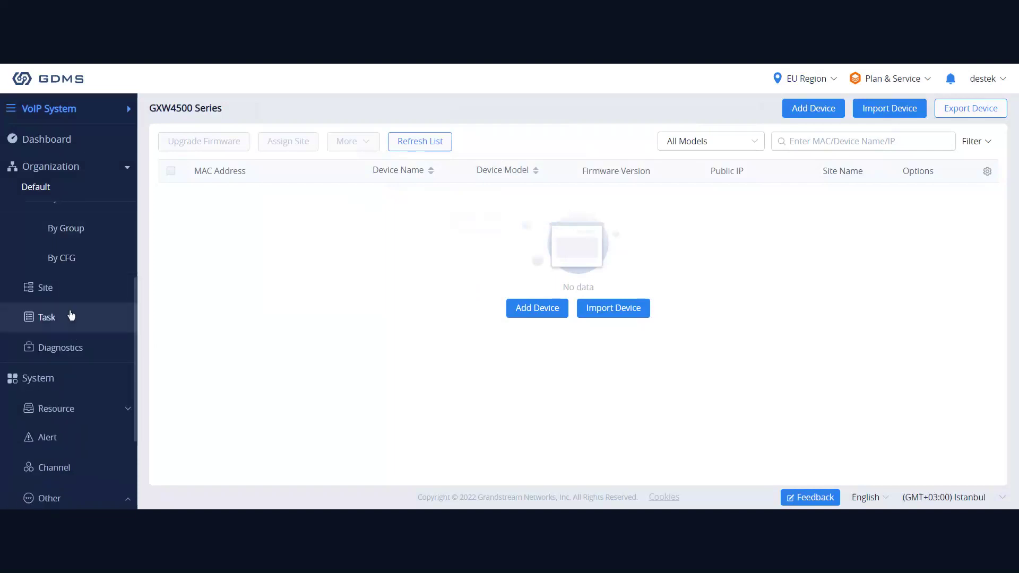
scroll(75, 318, "down", 3)
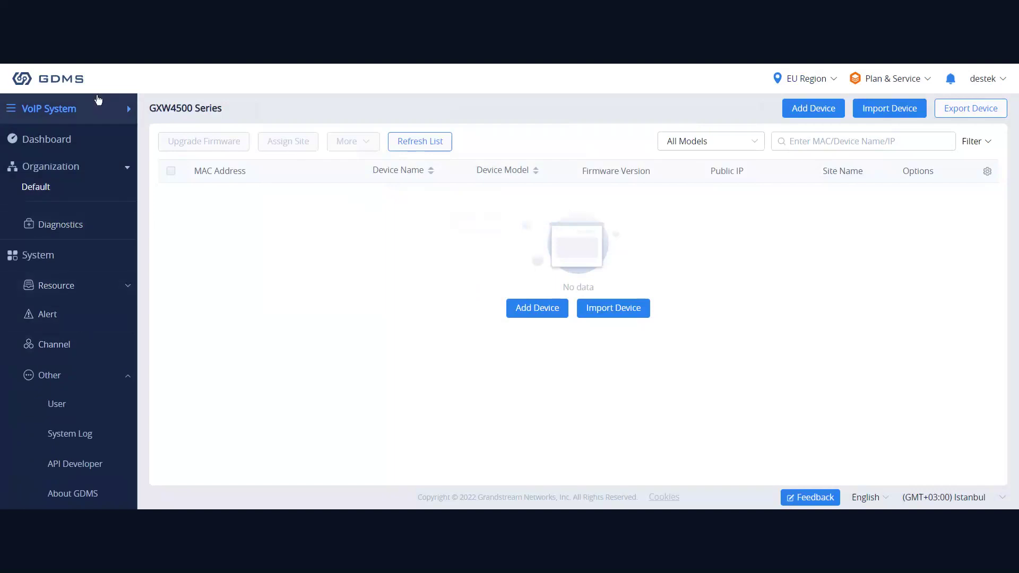
scroll(91, 412, "up", 6)
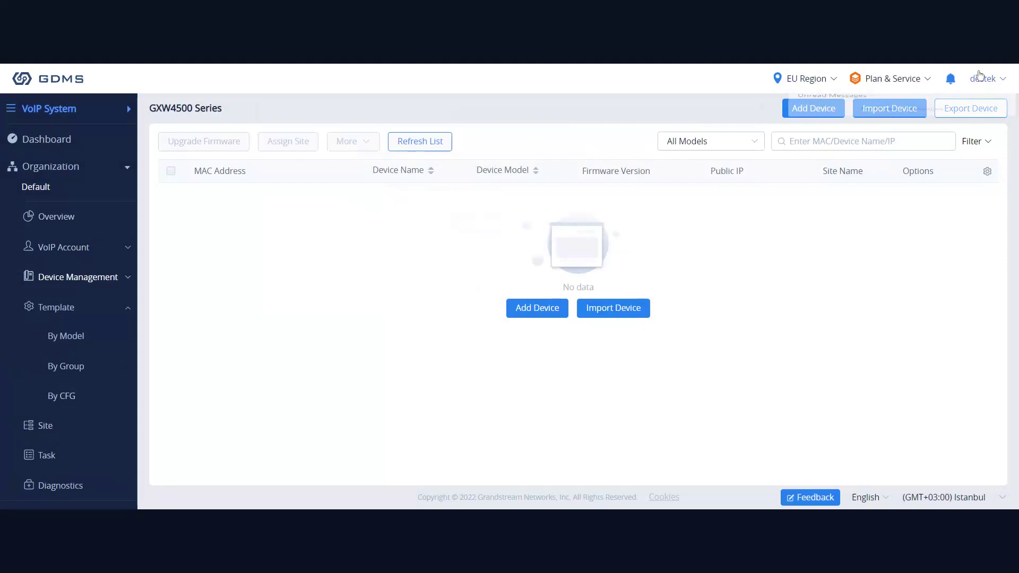
mouse_move(980, 74)
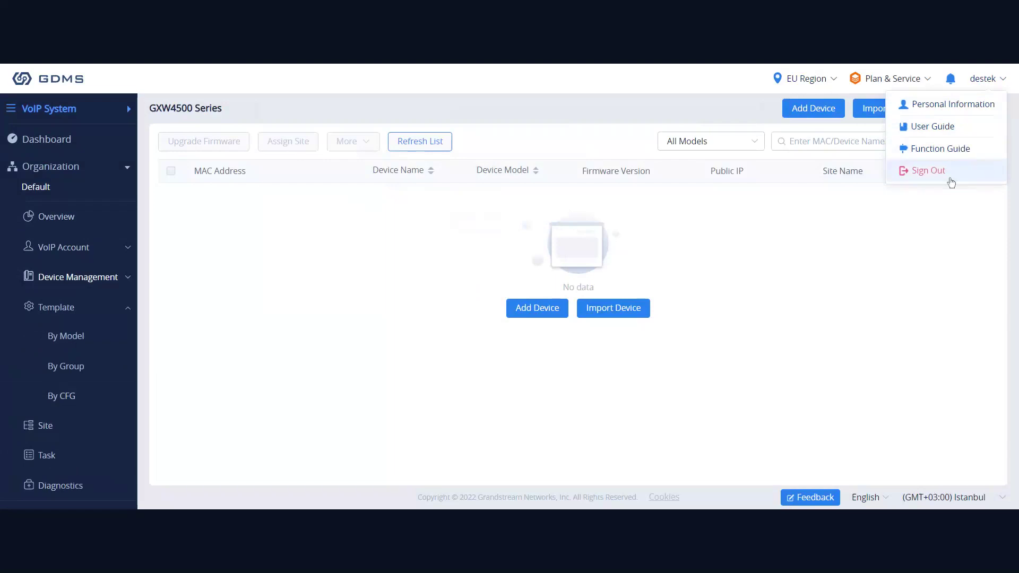
mouse_move(809, 87)
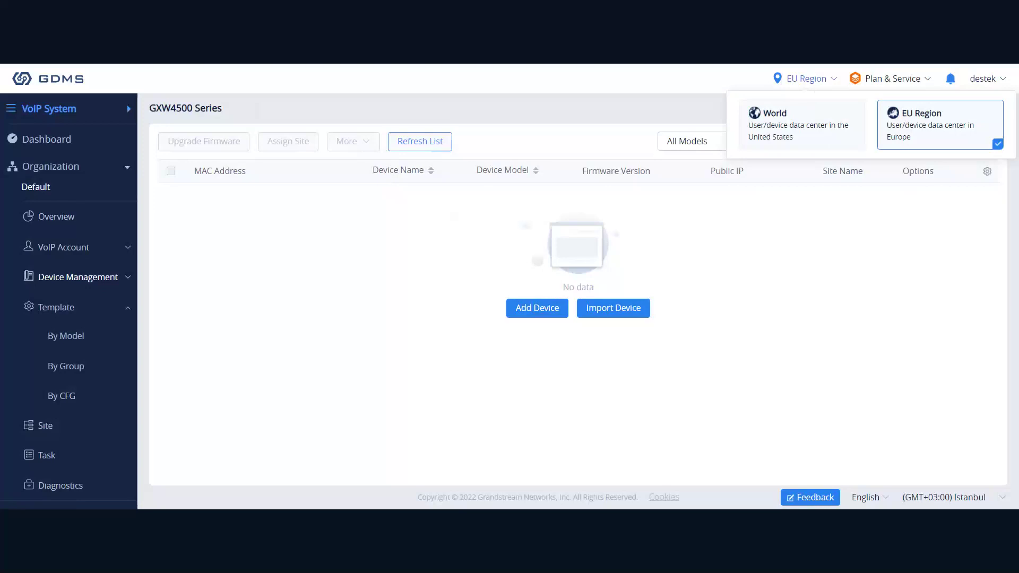
Open Plan & Service > Services, then follow the UCM CloudIM arrow to My Plans.
mouse_move(881, 83)
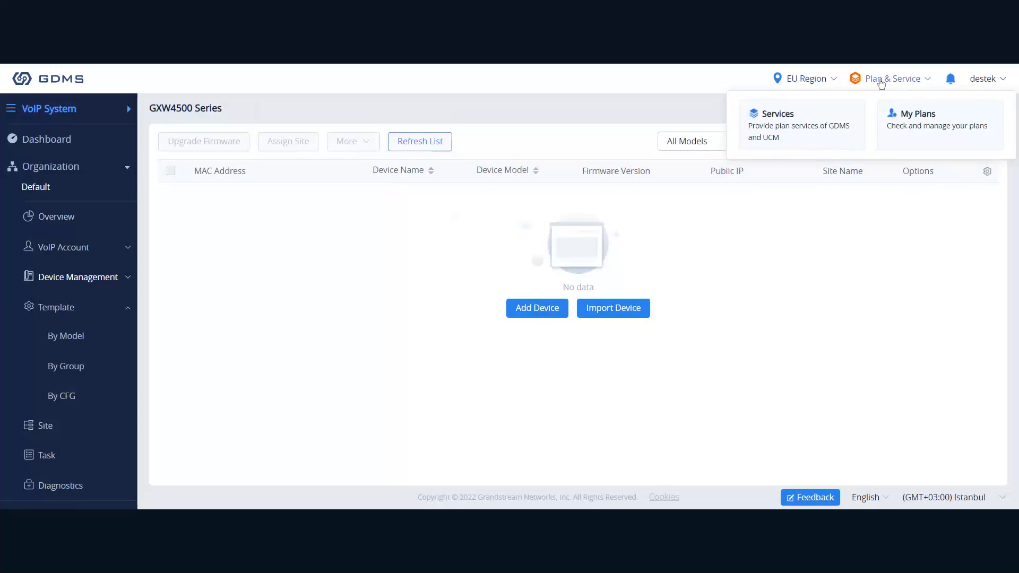
left_click(826, 109)
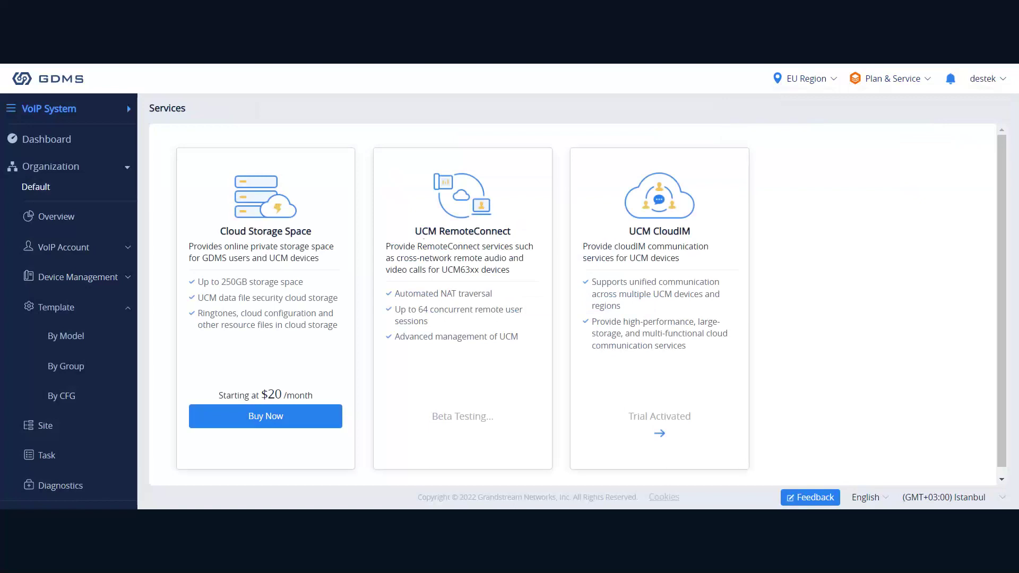
left_click_drag(631, 230, 691, 232)
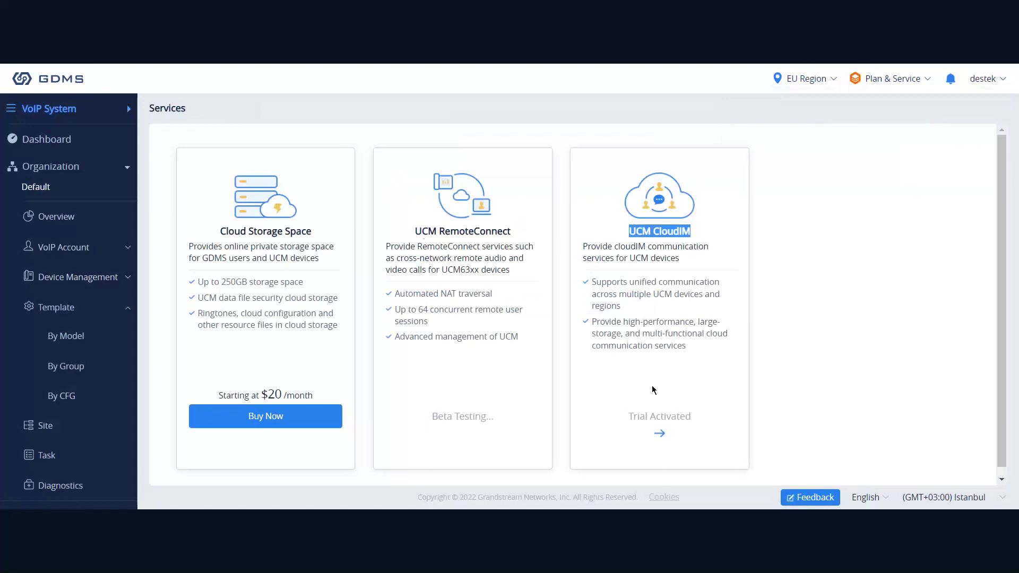
left_click(660, 434)
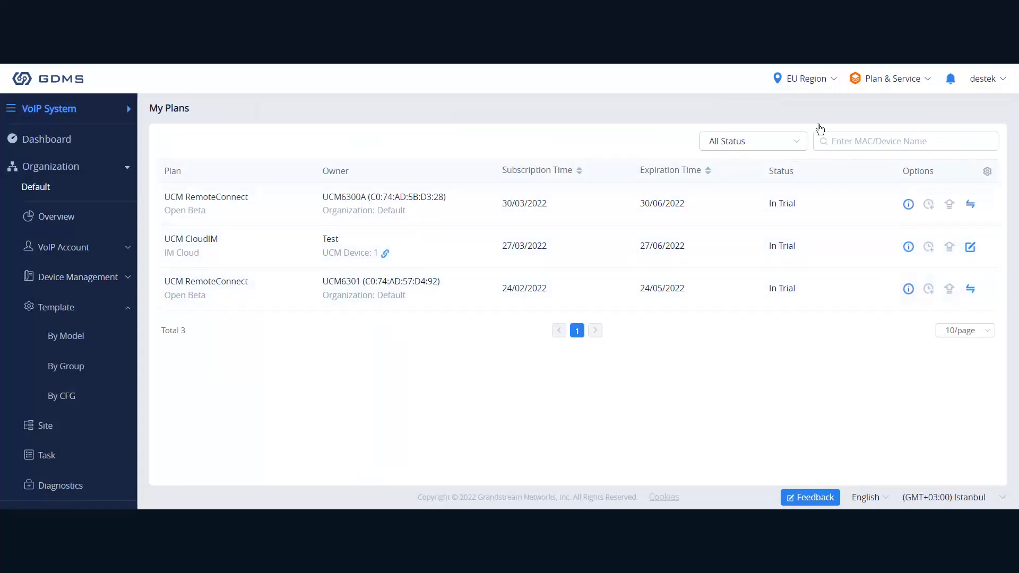
Return to Plan & Service > Services and look over the UCM RemoteConnect offering.
mouse_move(881, 90)
left_click(796, 130)
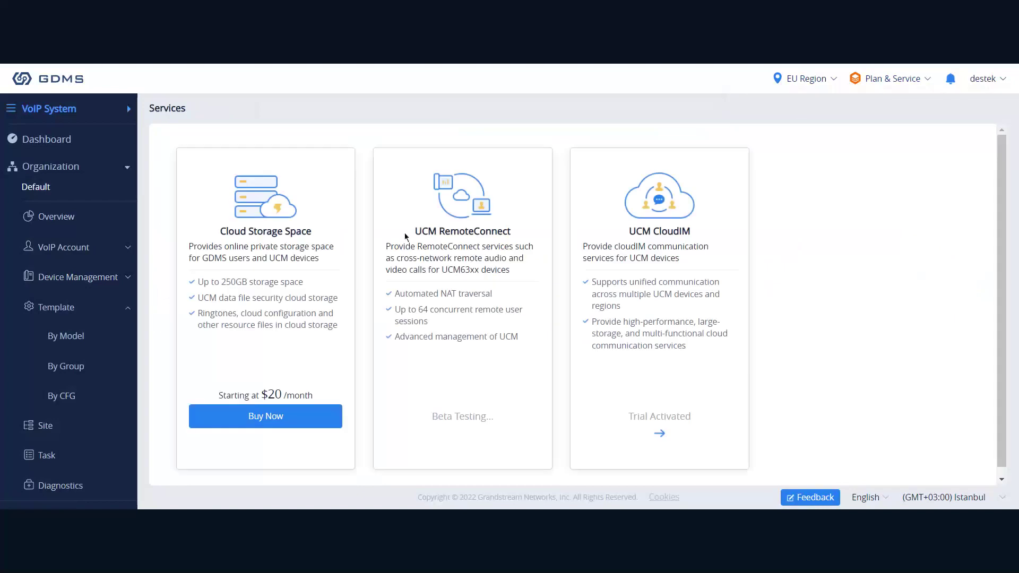
left_click_drag(415, 232, 510, 232)
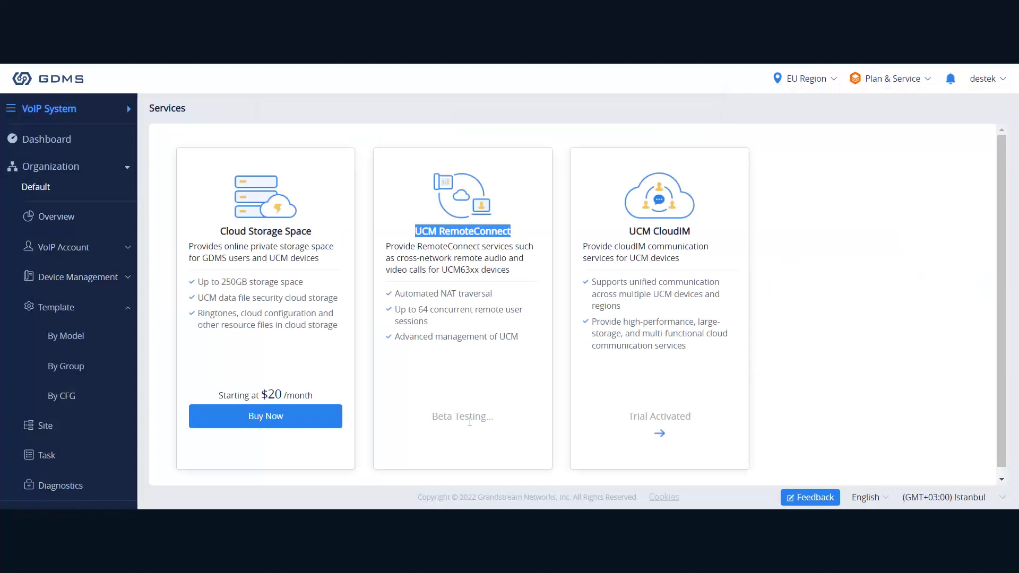
left_click(432, 425)
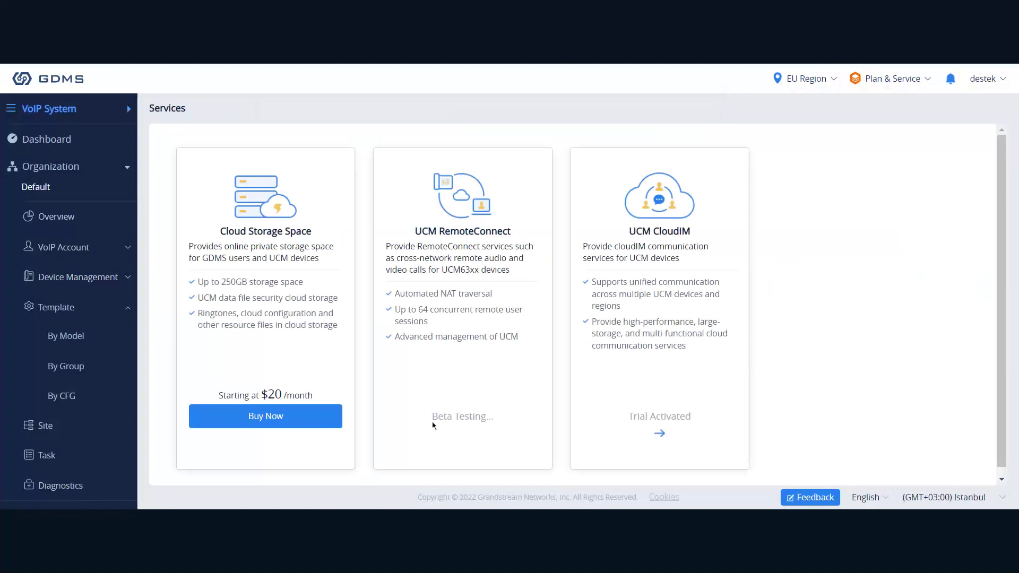
left_click_drag(433, 425, 486, 425)
left_click(481, 431)
scroll(444, 410, "down", 1)
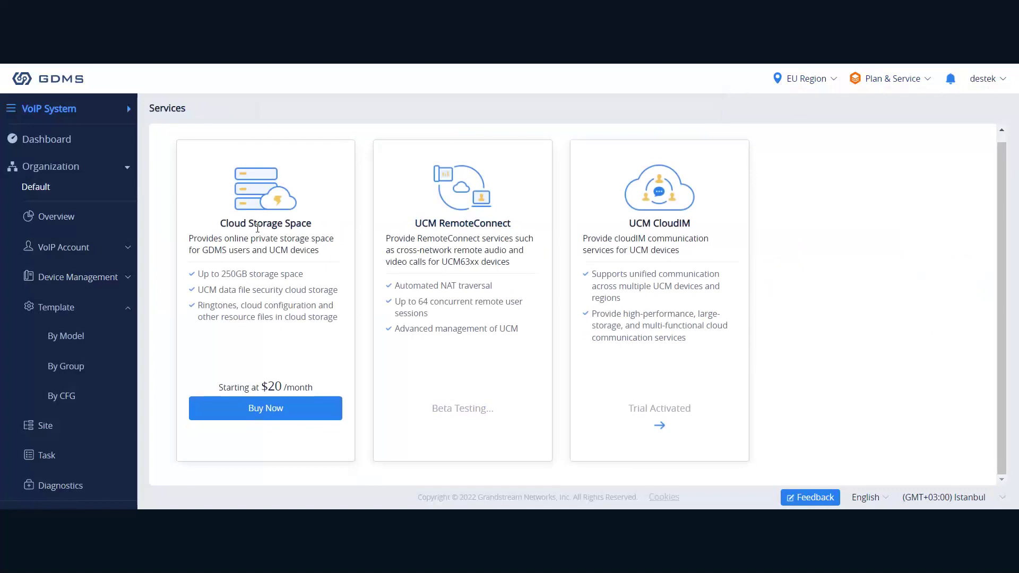
left_click_drag(221, 224, 310, 226)
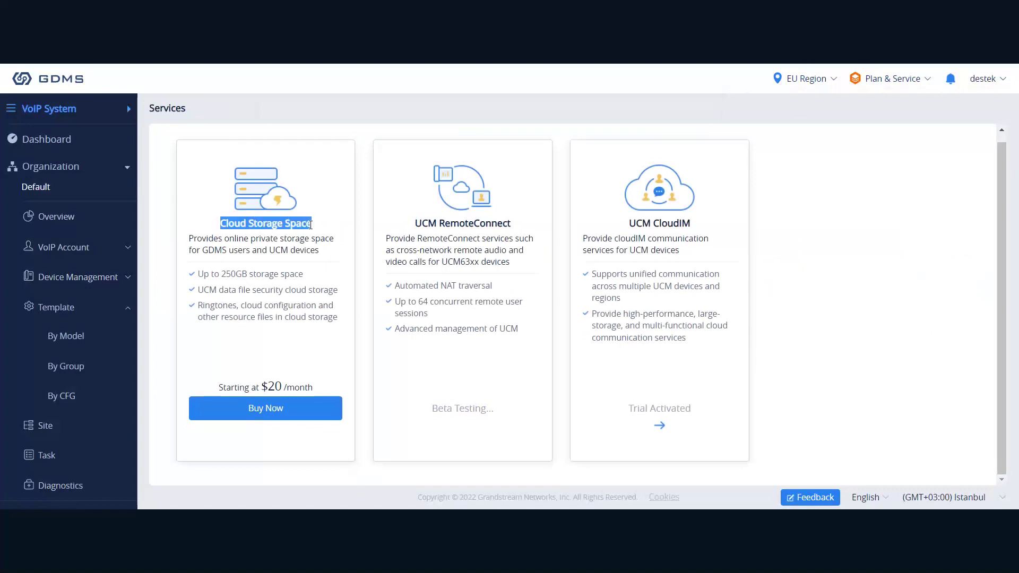
left_click(304, 215)
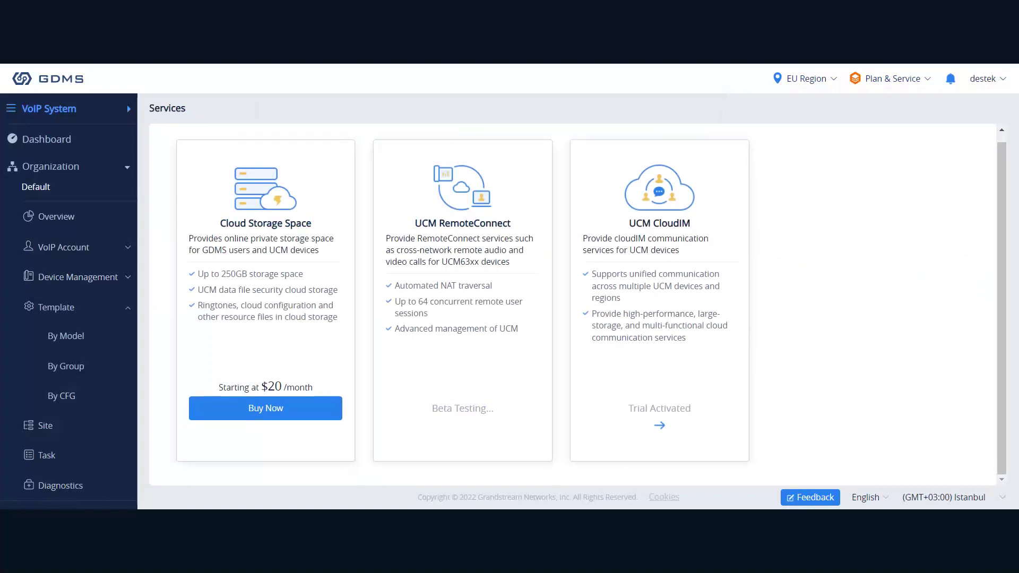
left_click_drag(198, 290, 354, 326)
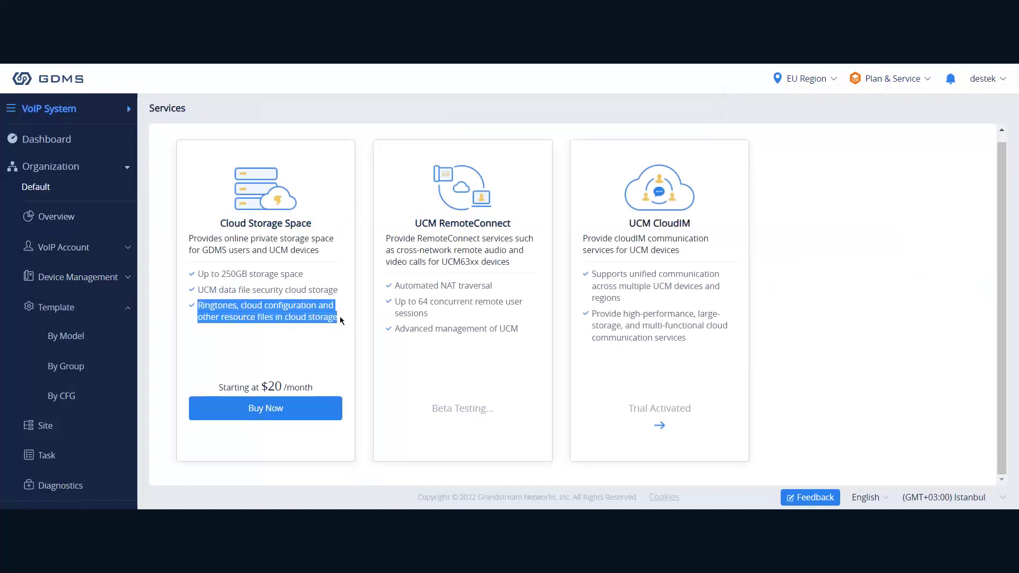
left_click_drag(204, 274, 296, 274)
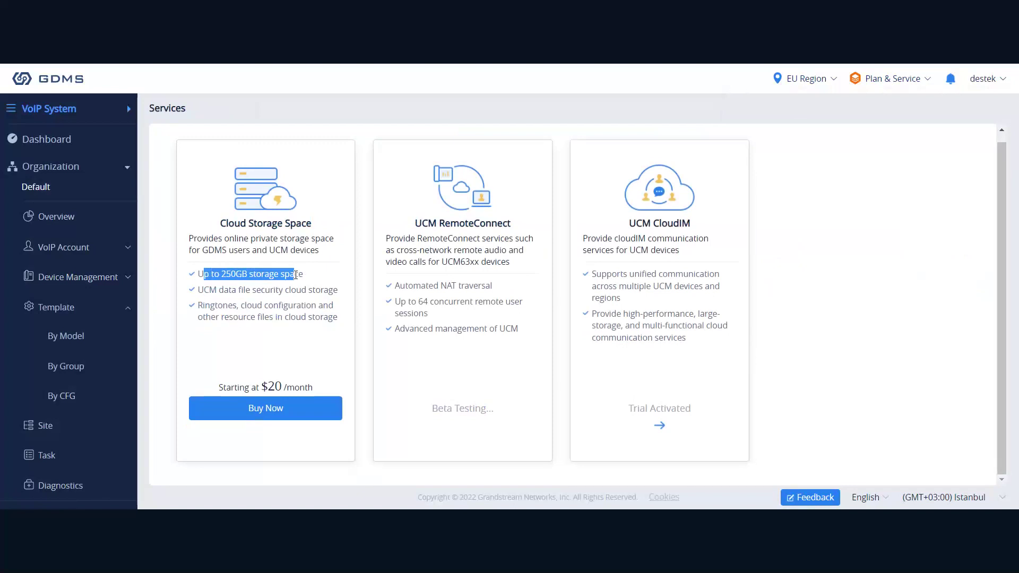
left_click(310, 386)
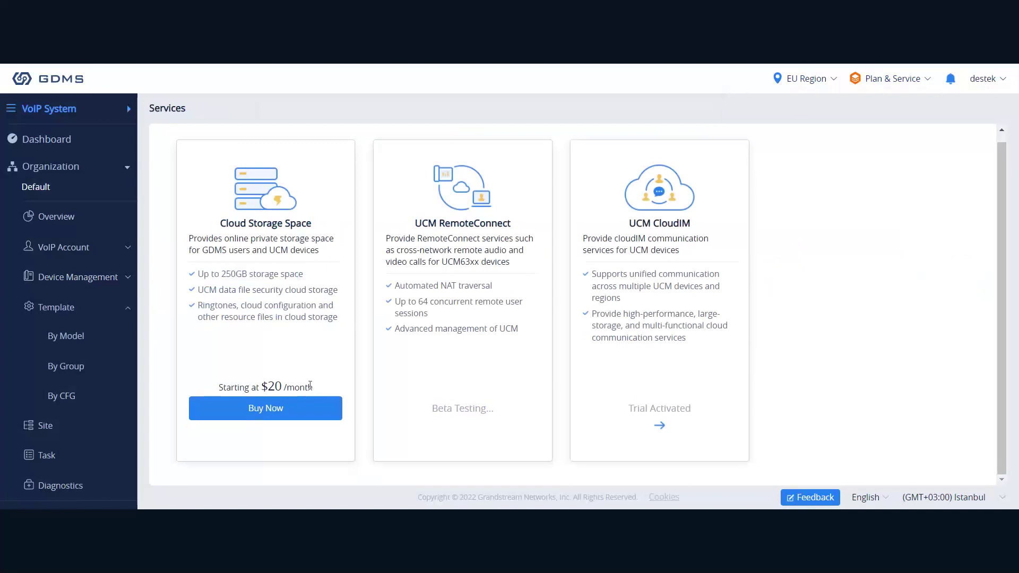
left_click_drag(310, 386, 264, 380)
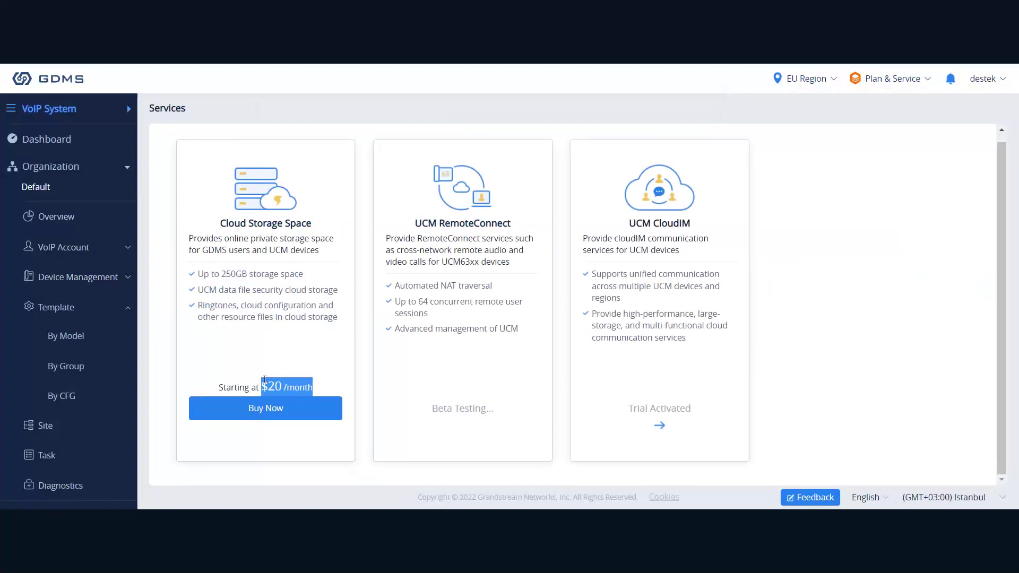
left_click(254, 347)
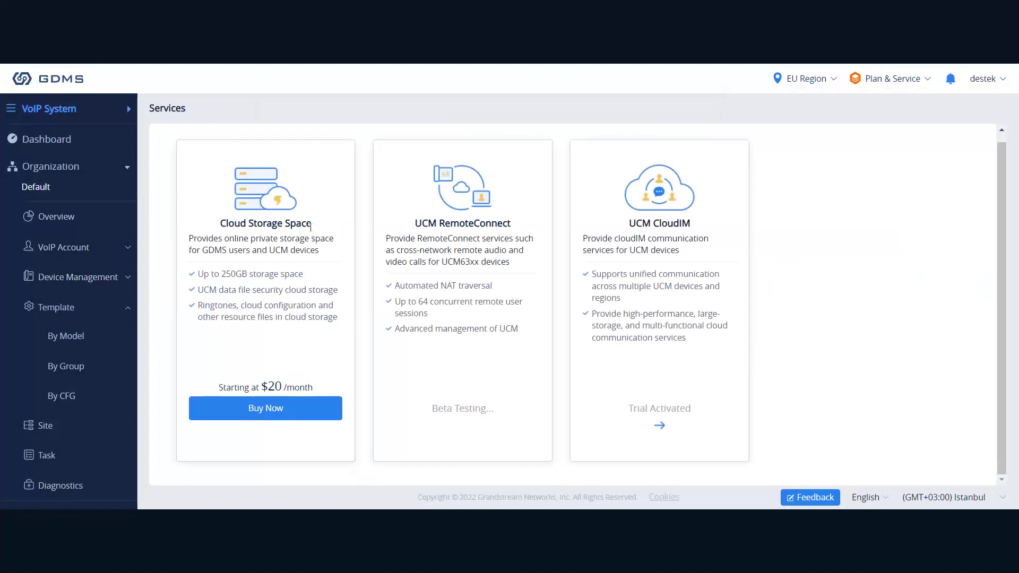
mouse_move(905, 78)
mouse_move(985, 91)
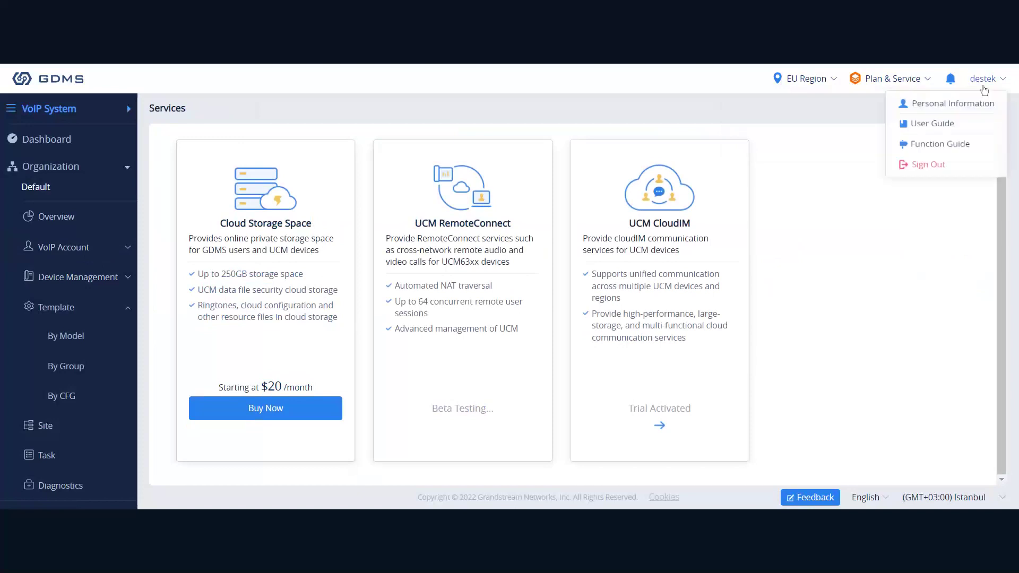
left_click(592, 143)
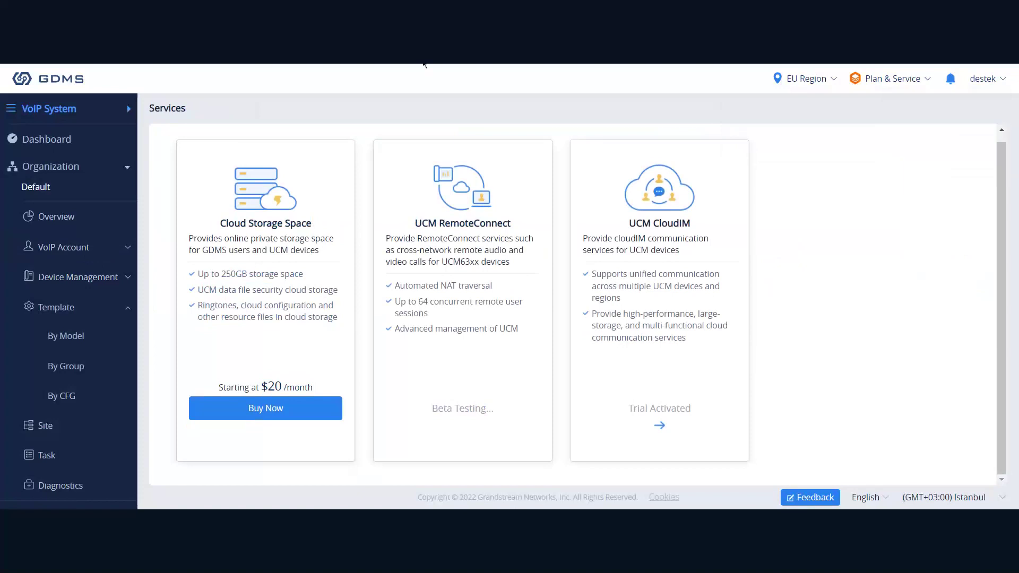